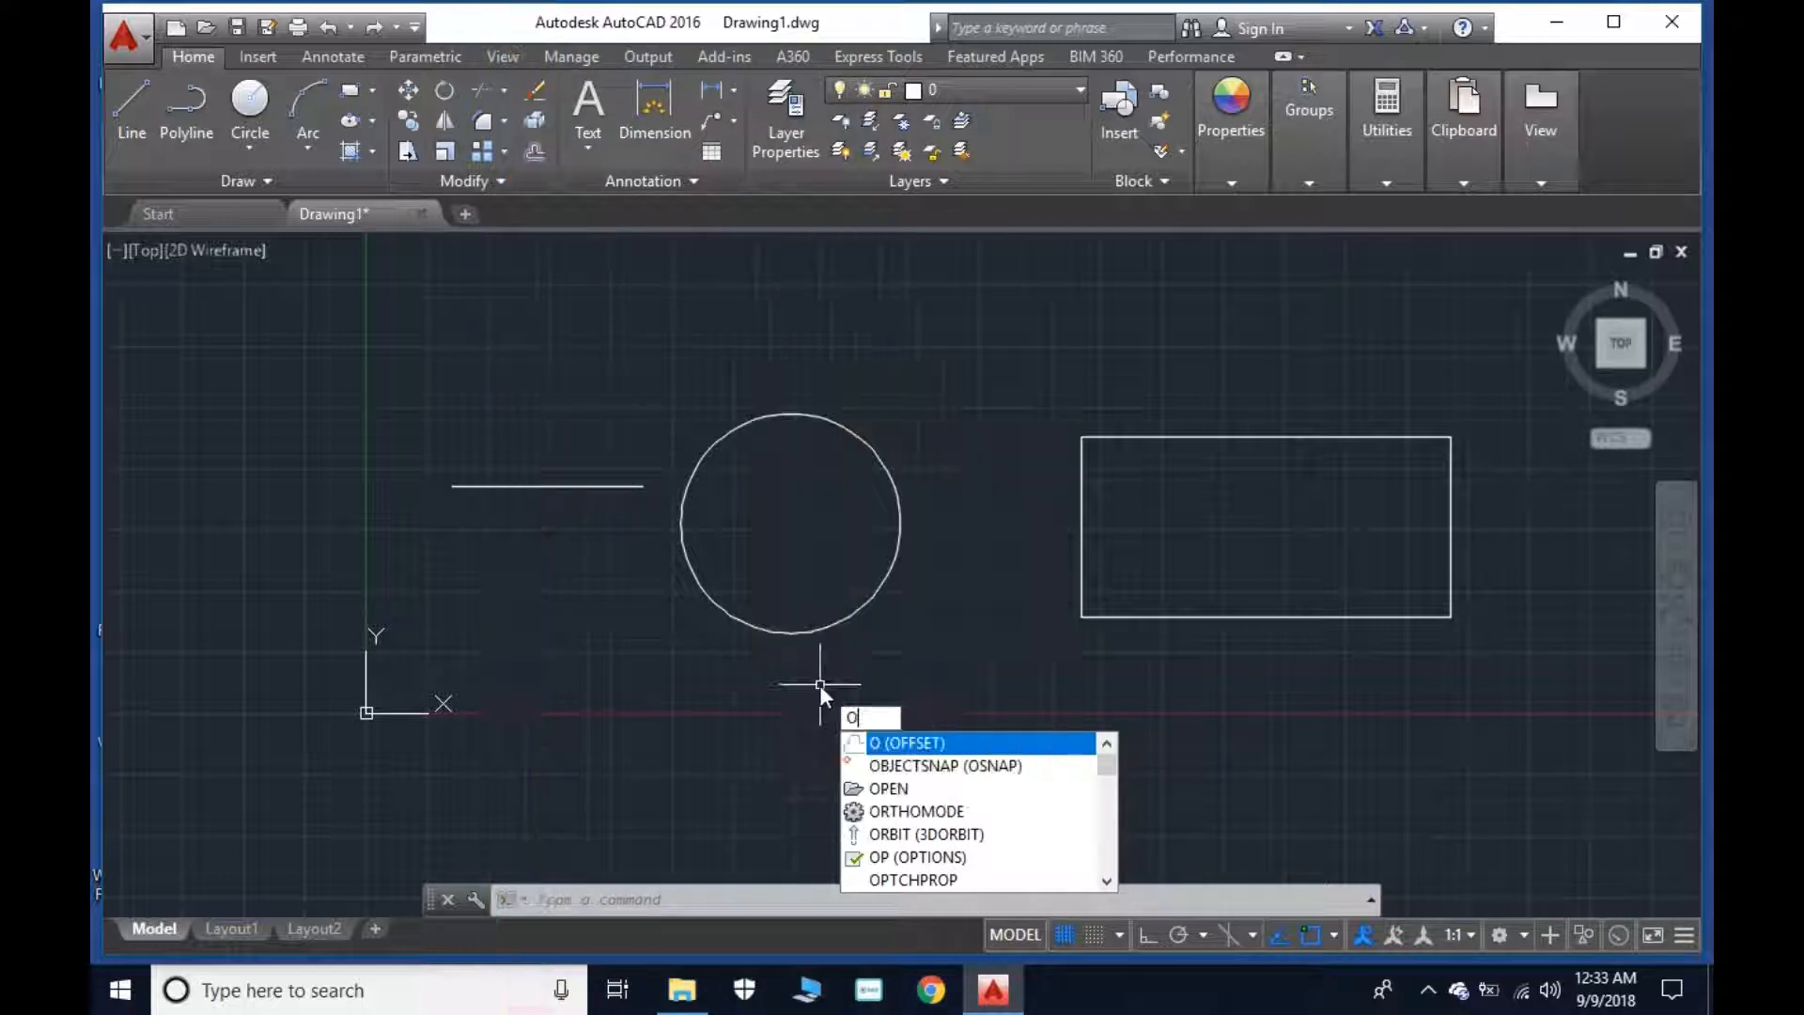
# Offset the single horizontal line by 3 units, creating one copy below it and one above it.
pyautogui.press('Return')
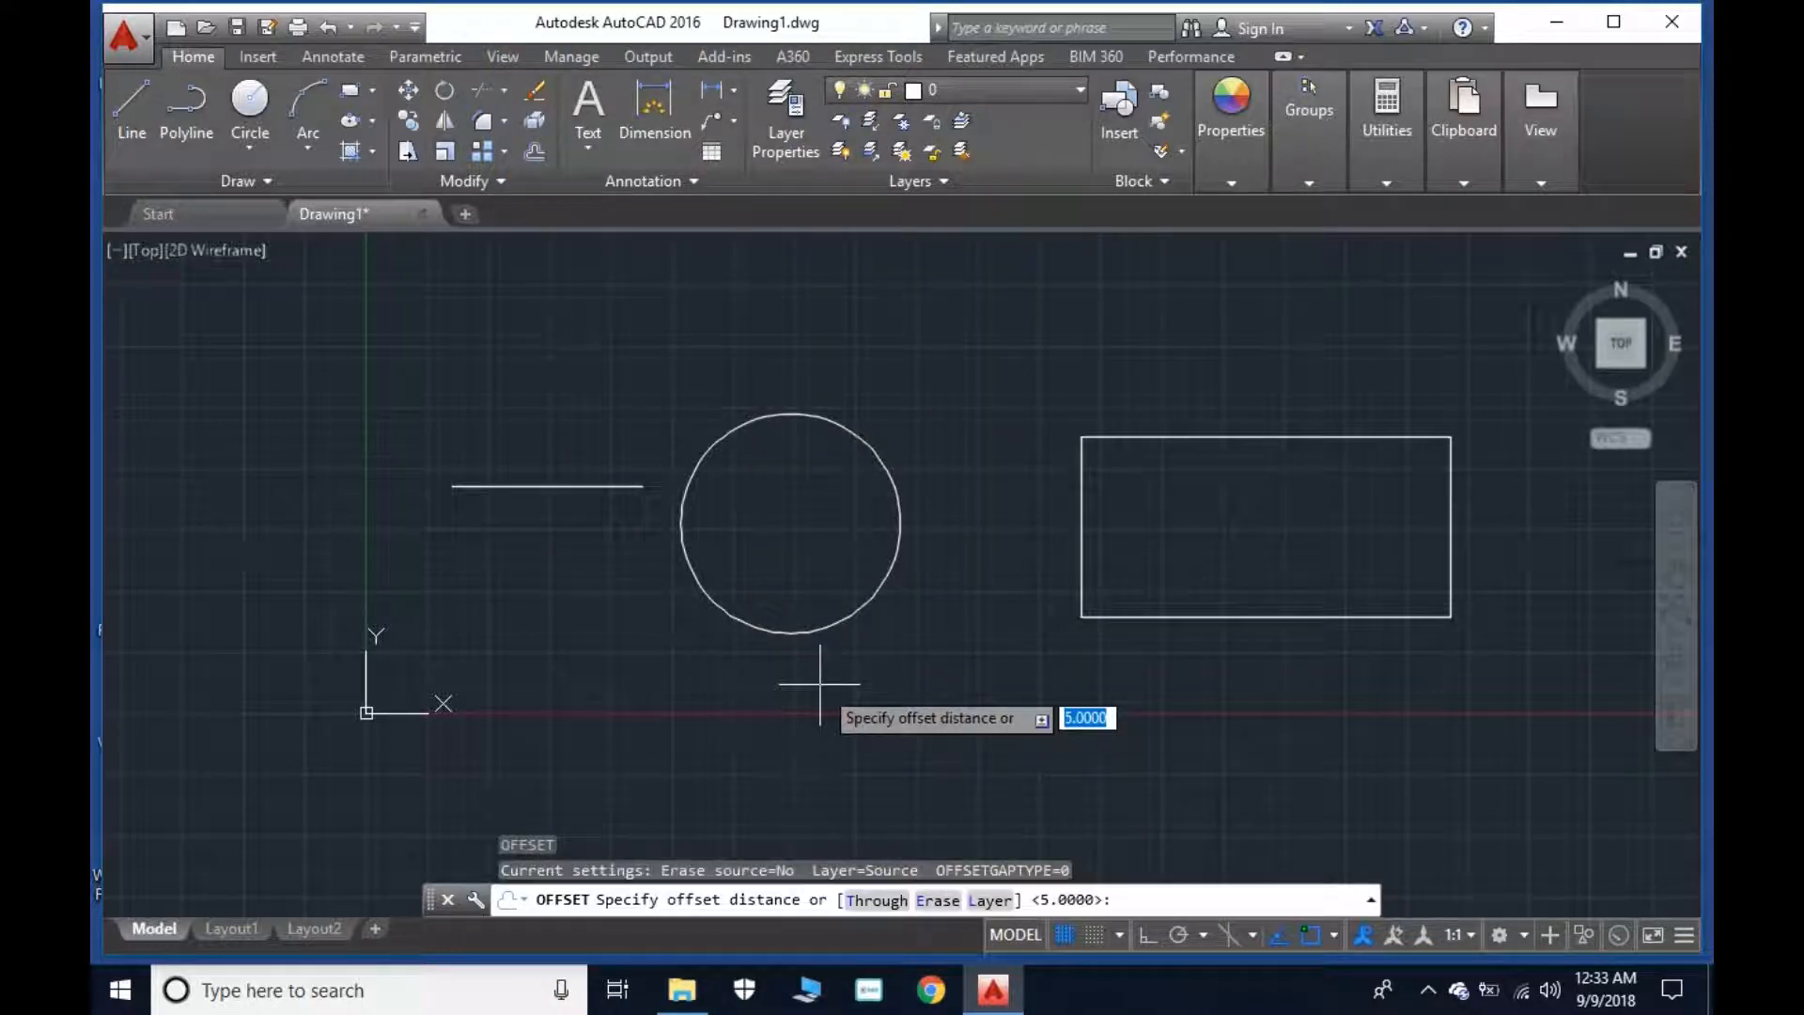
pyautogui.press('Escape')
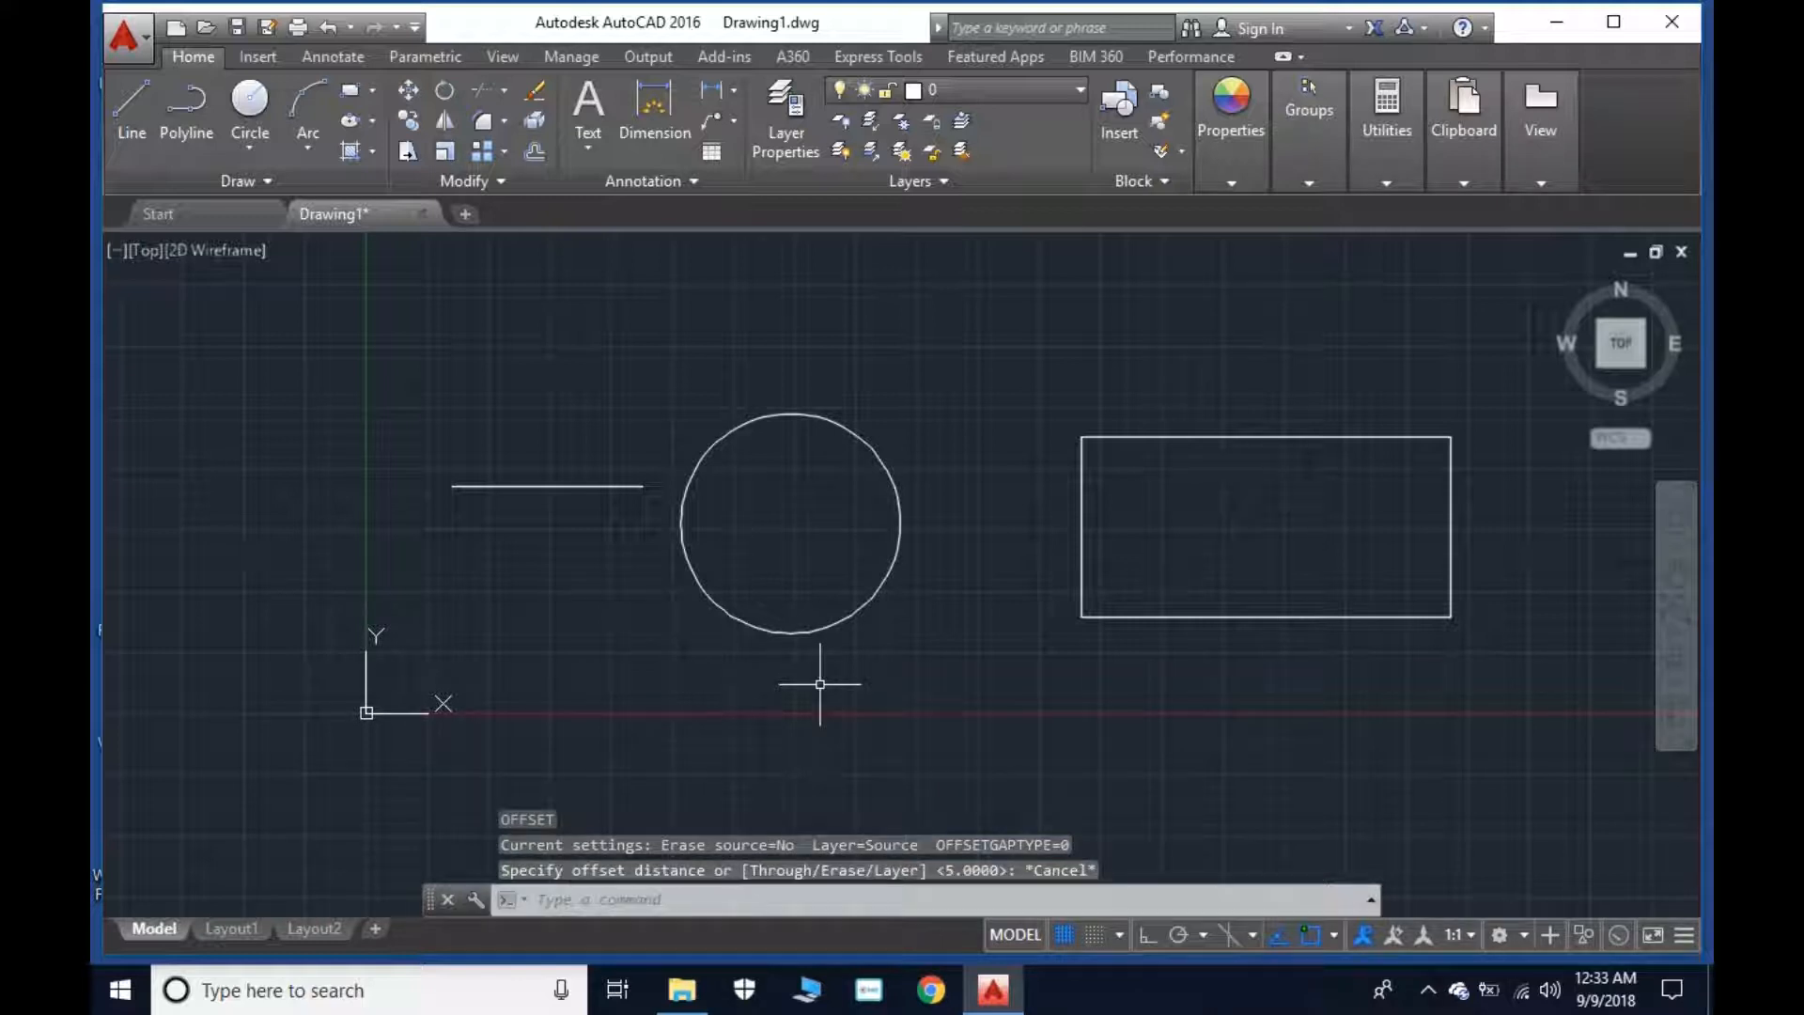
pyautogui.click(536, 155)
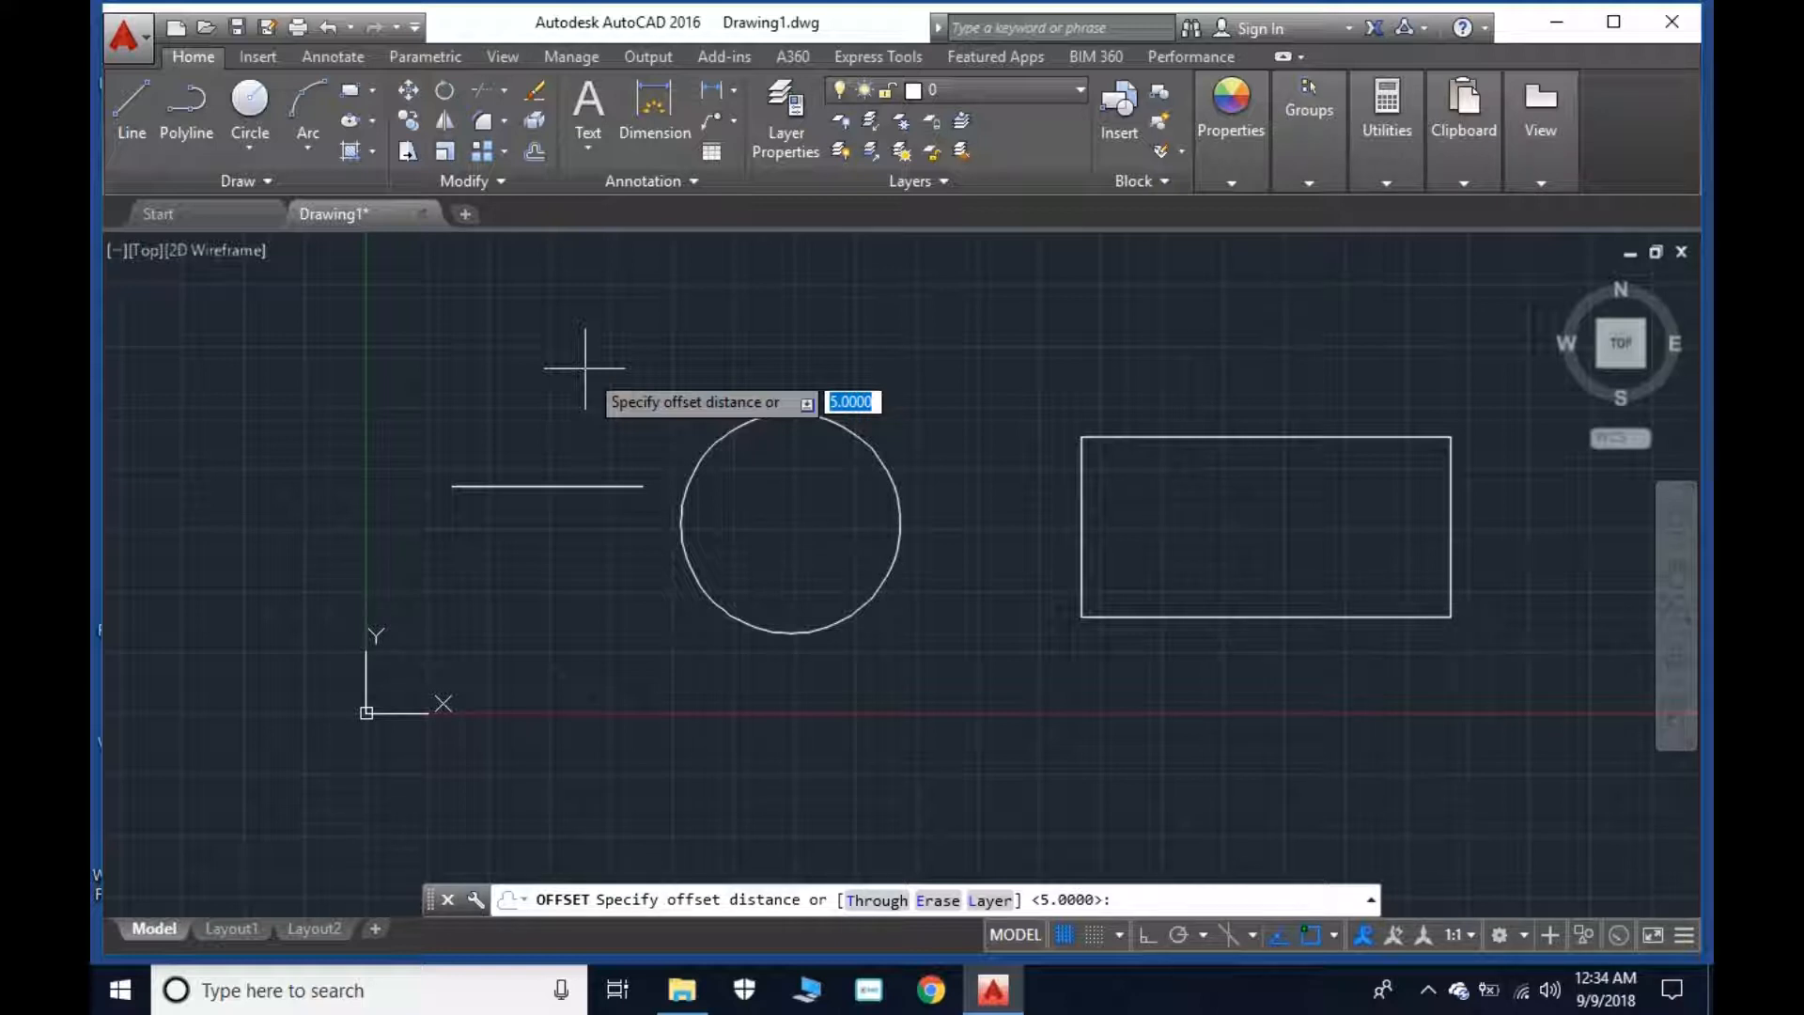
pyautogui.write('3')
pyautogui.press('Return')
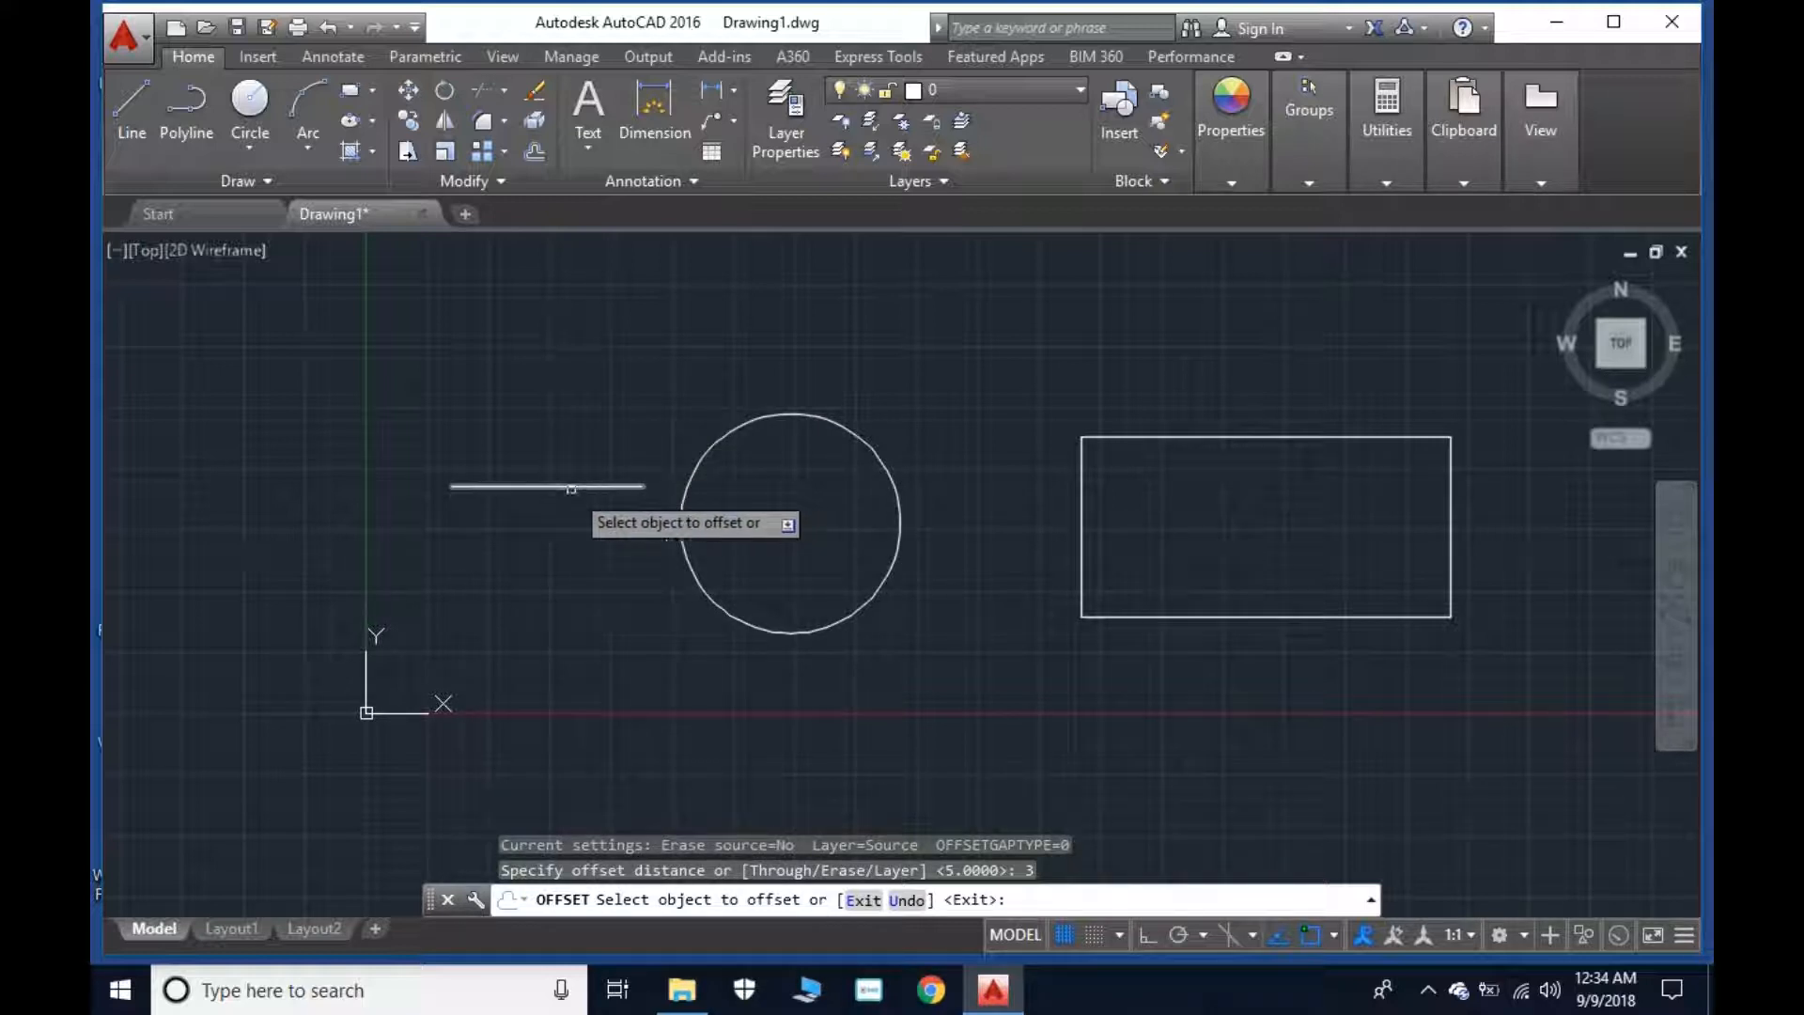
pyautogui.click(564, 486)
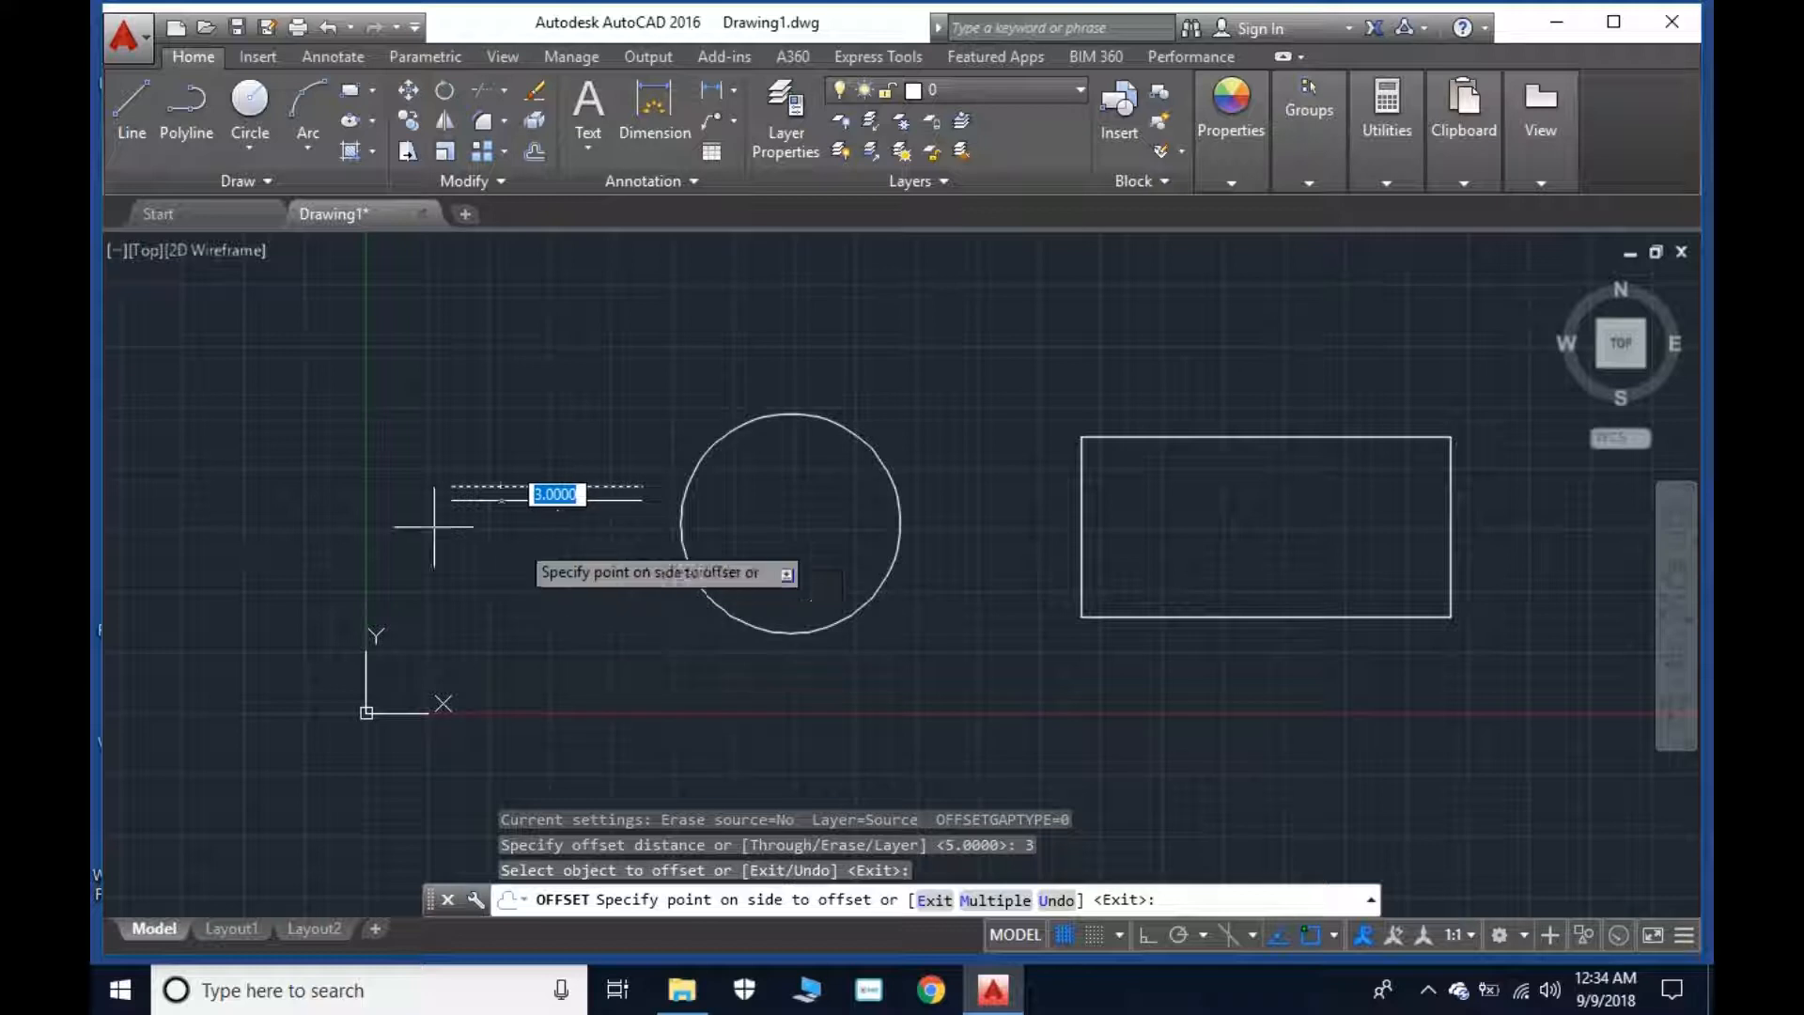
pyautogui.click(574, 685)
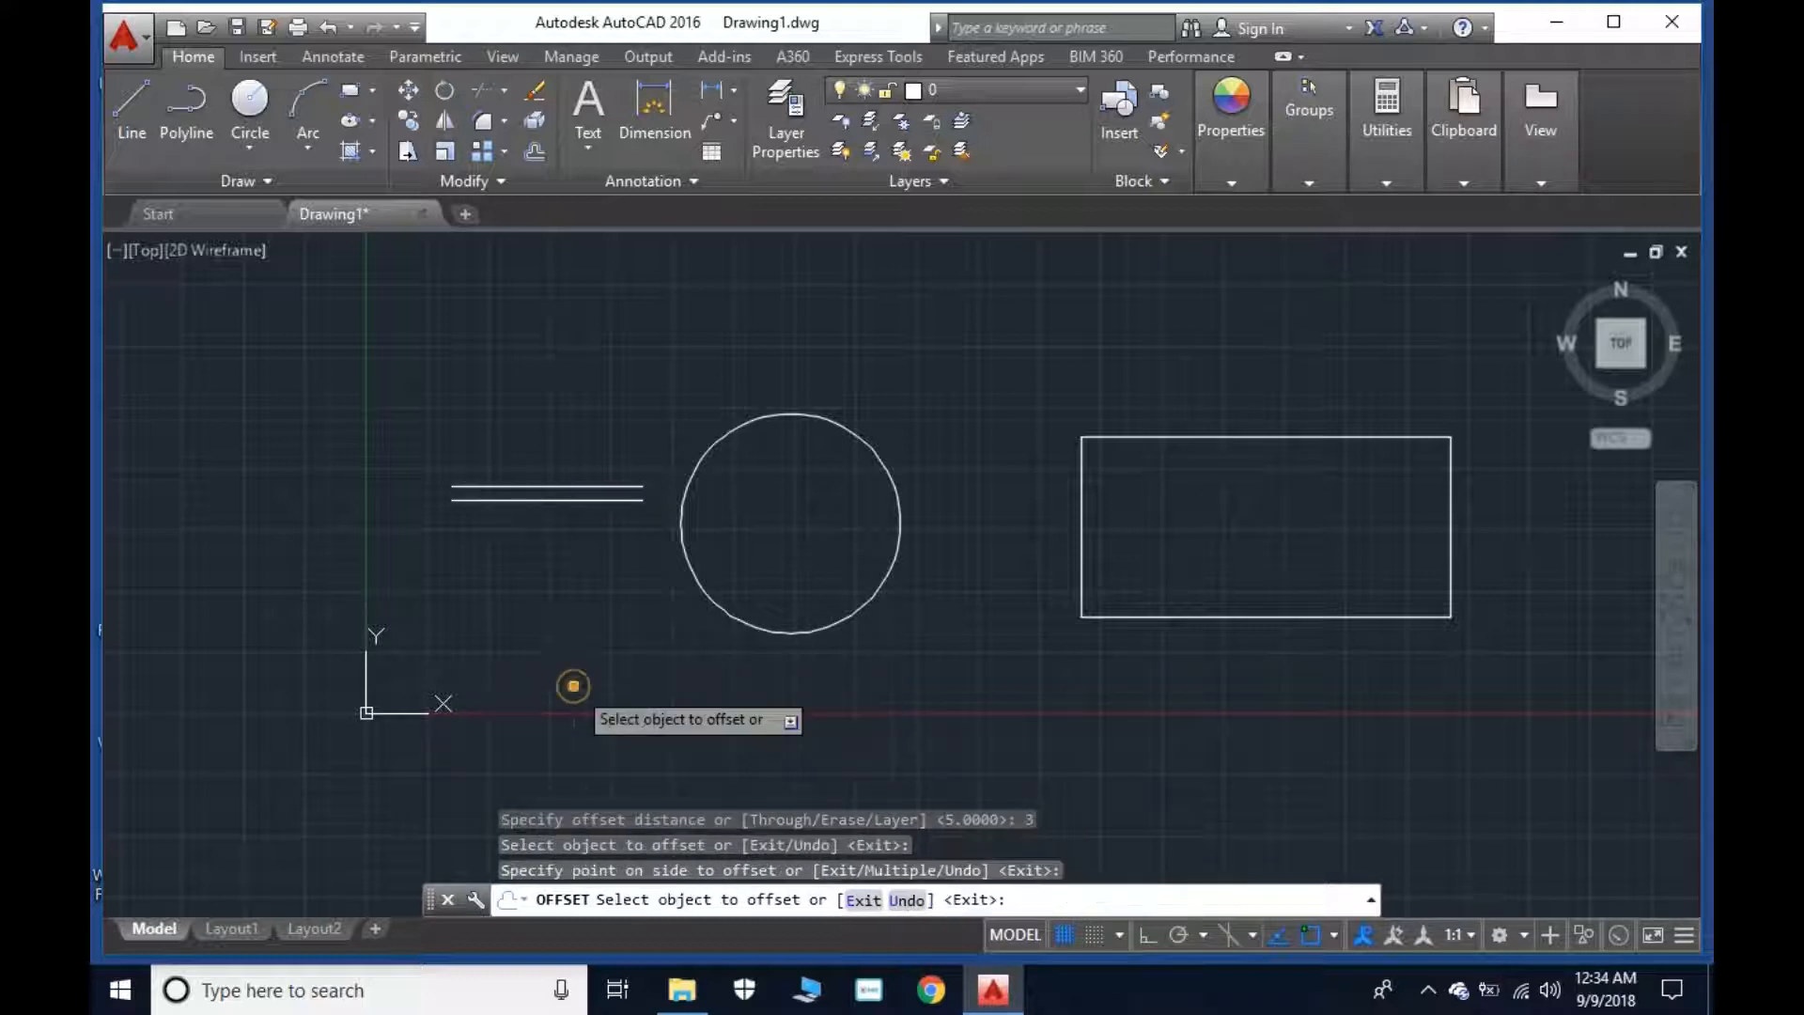
pyautogui.click(562, 487)
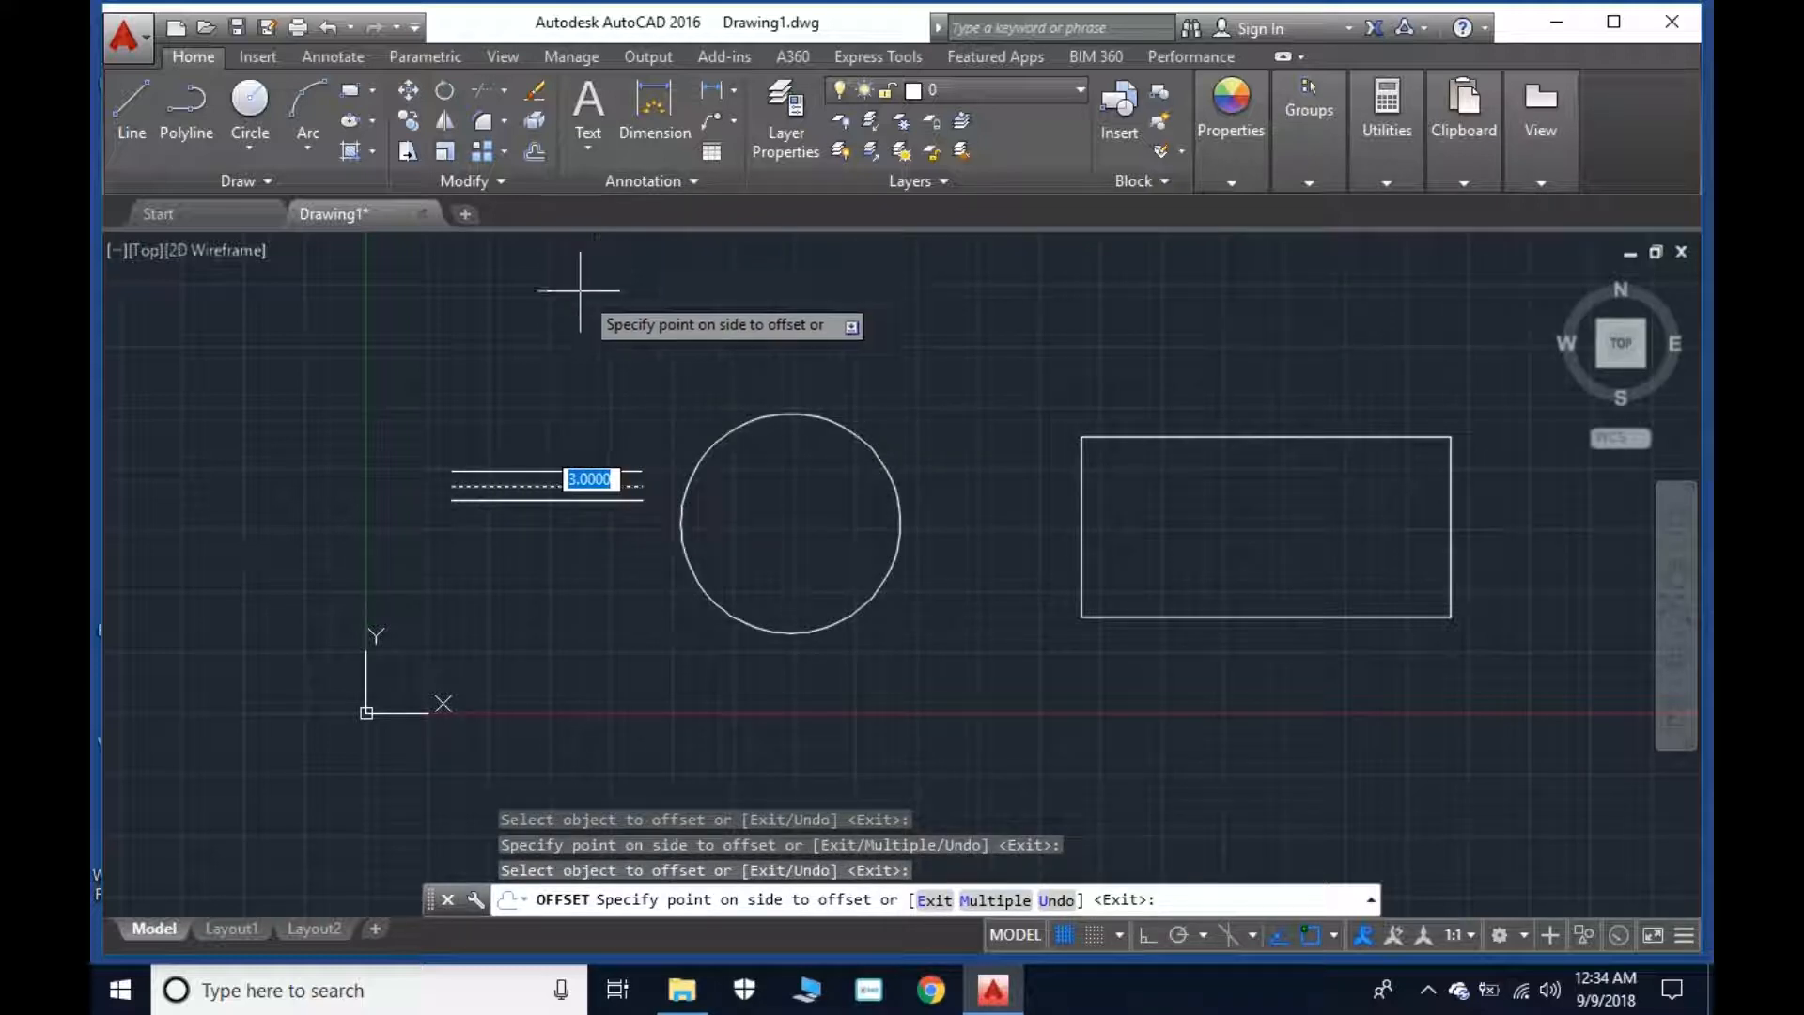
pyautogui.click(545, 299)
# Offset the topmost line upward by 5 units and the lowest line downward by 10 units.
pyautogui.click(562, 472)
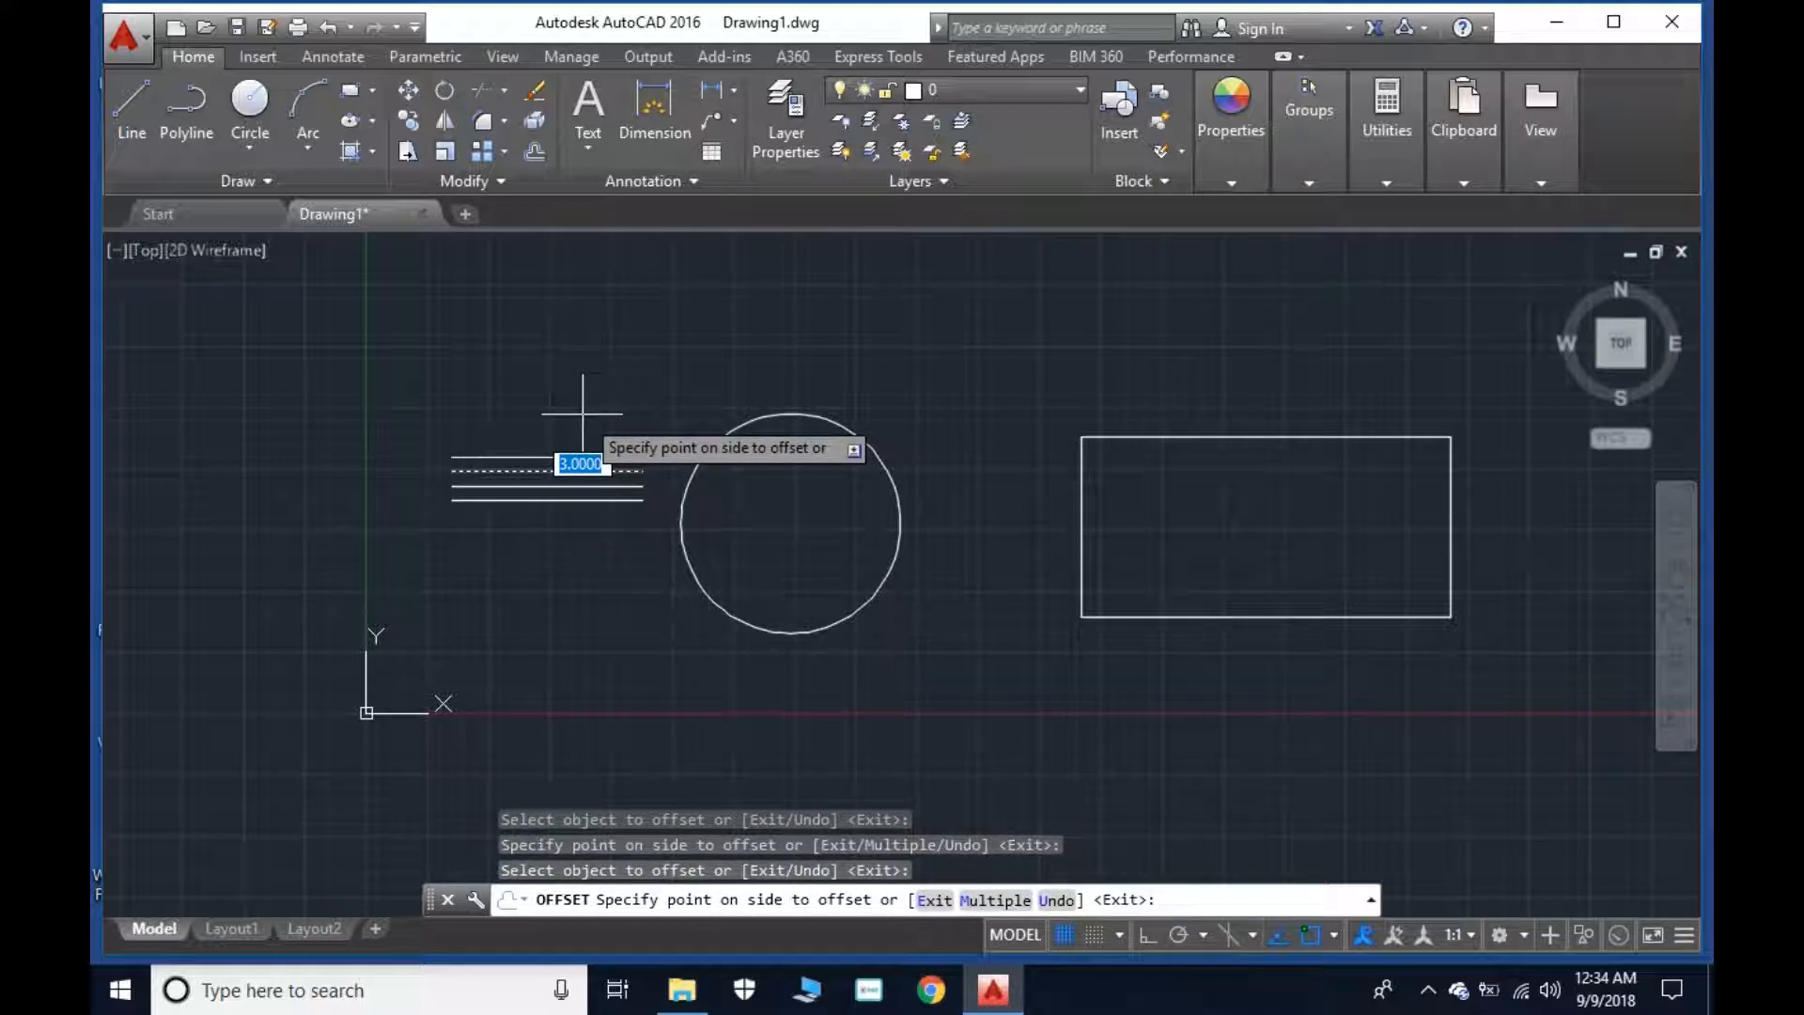
pyautogui.write('5')
pyautogui.press('Return')
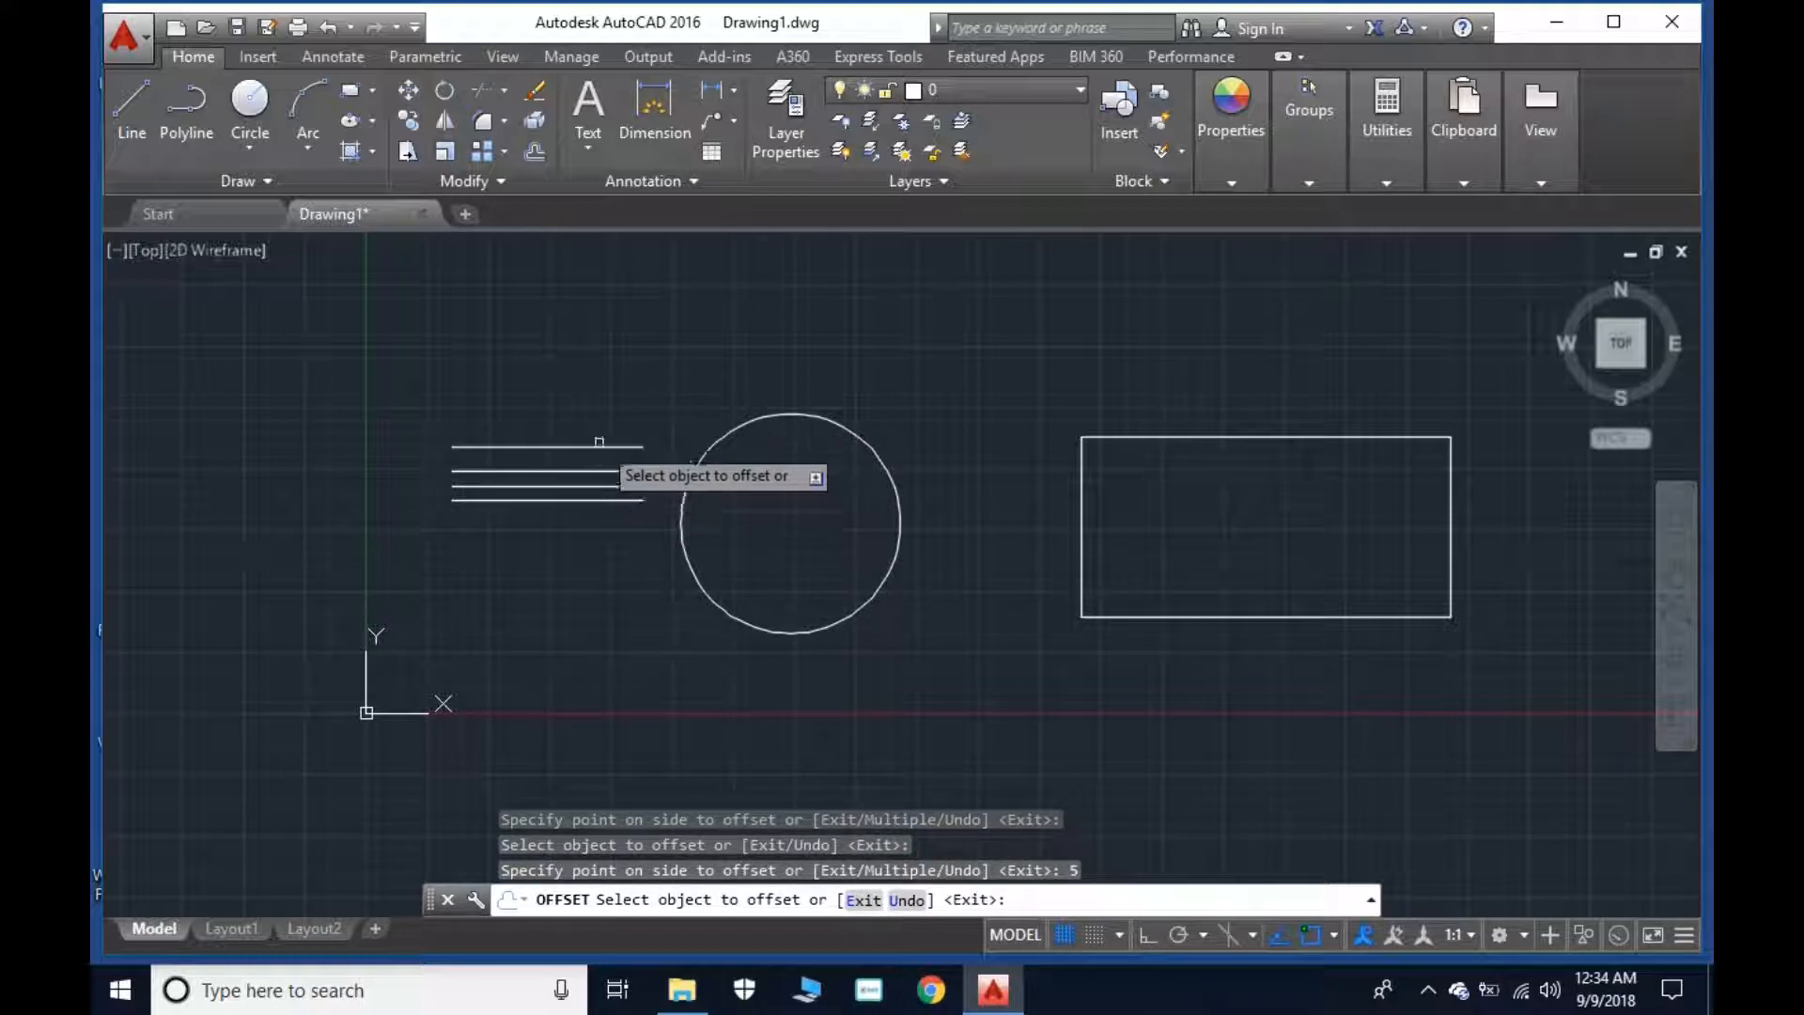
pyautogui.click(565, 493)
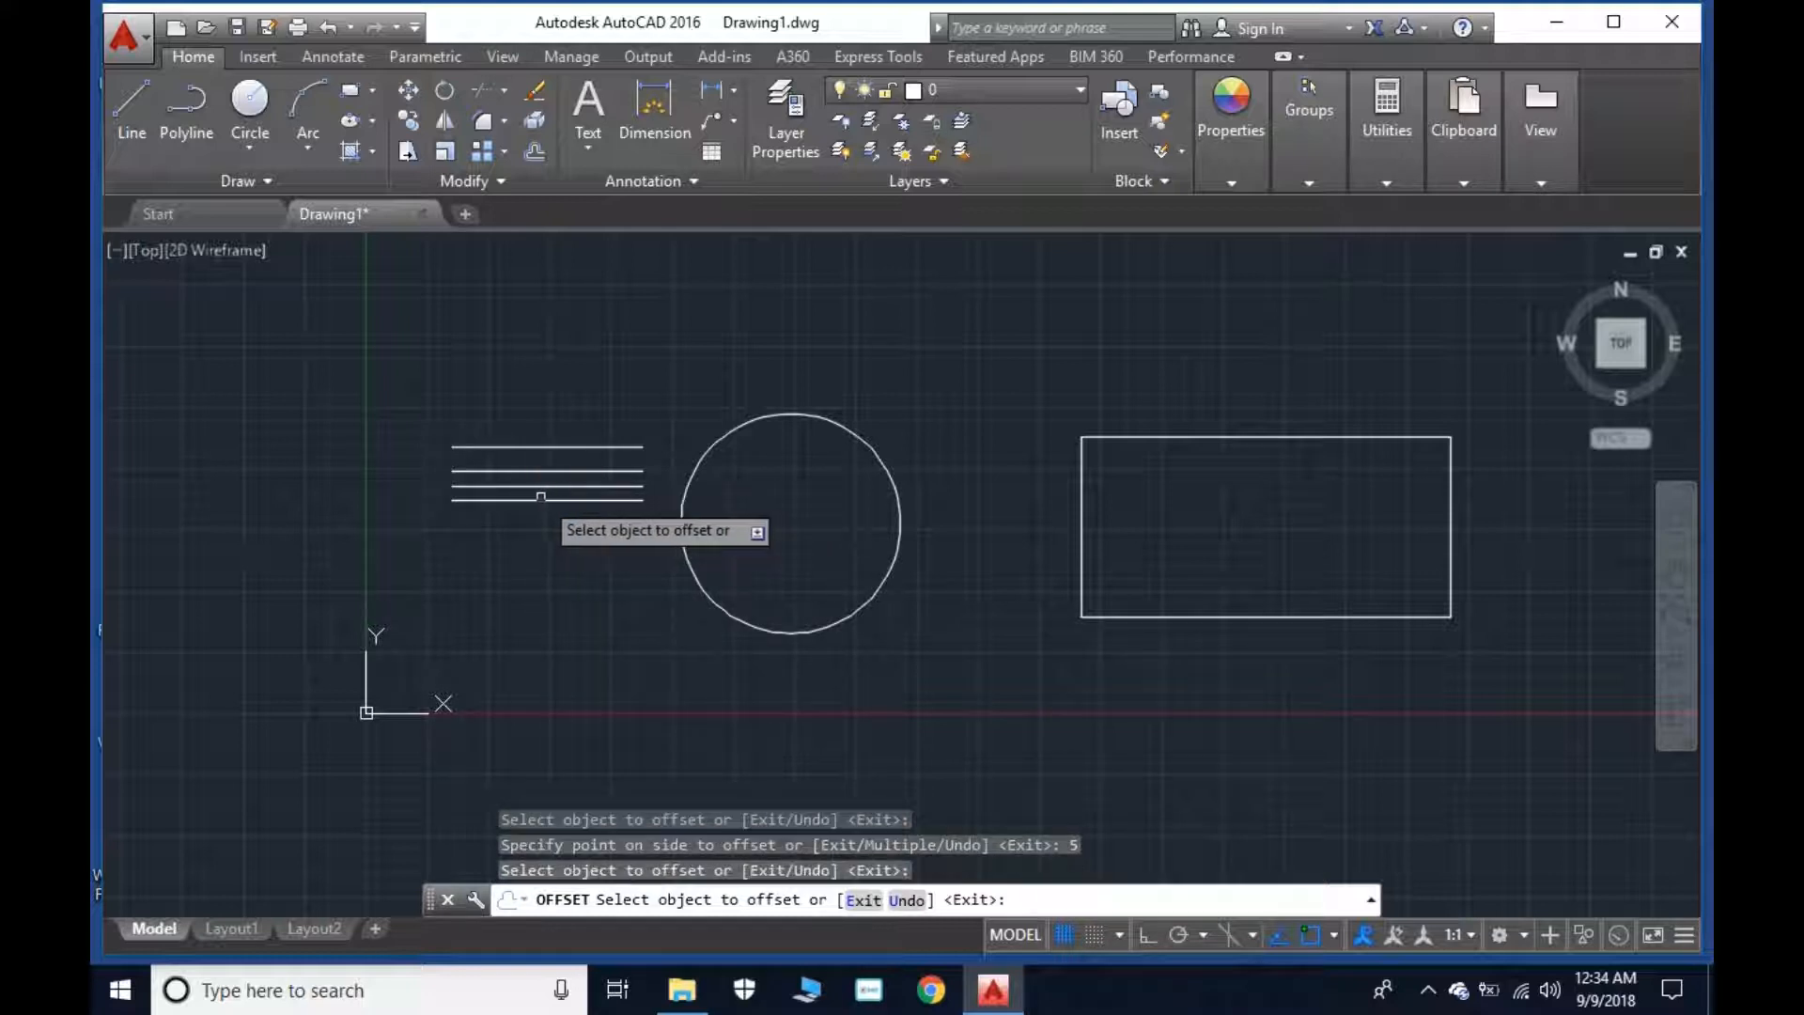
pyautogui.click(527, 501)
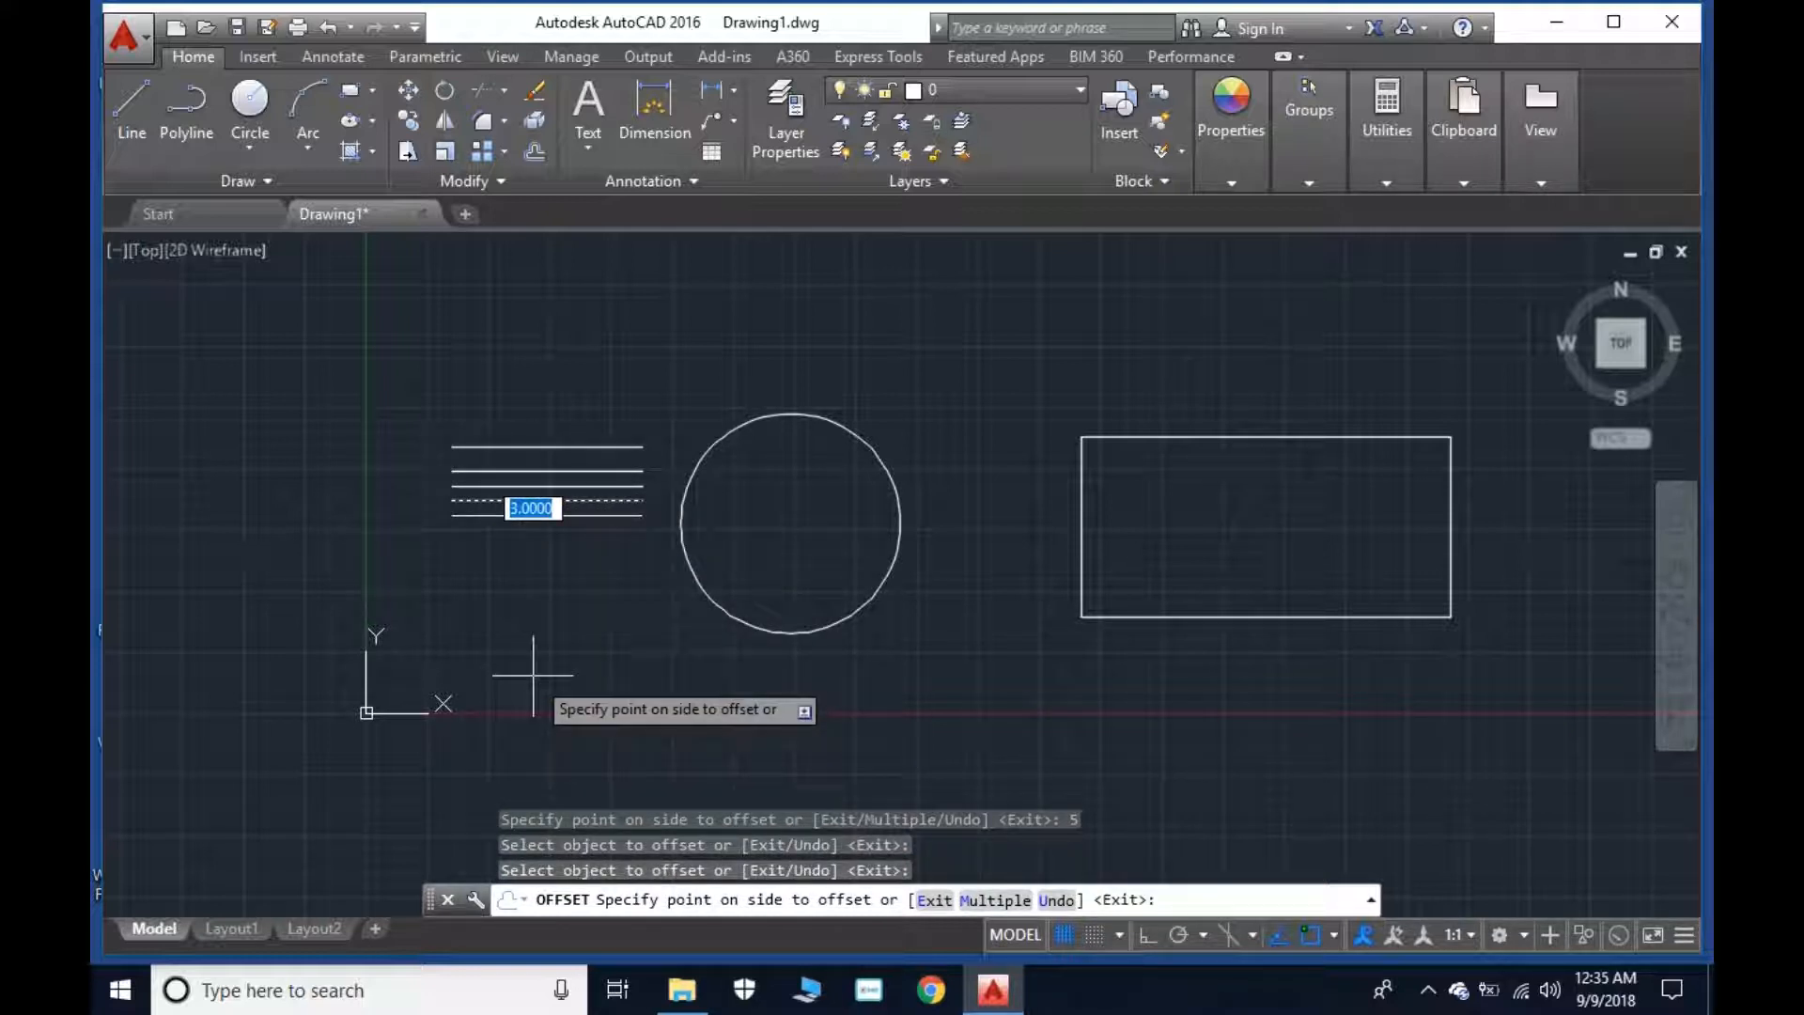
pyautogui.write('10')
pyautogui.press('Return')
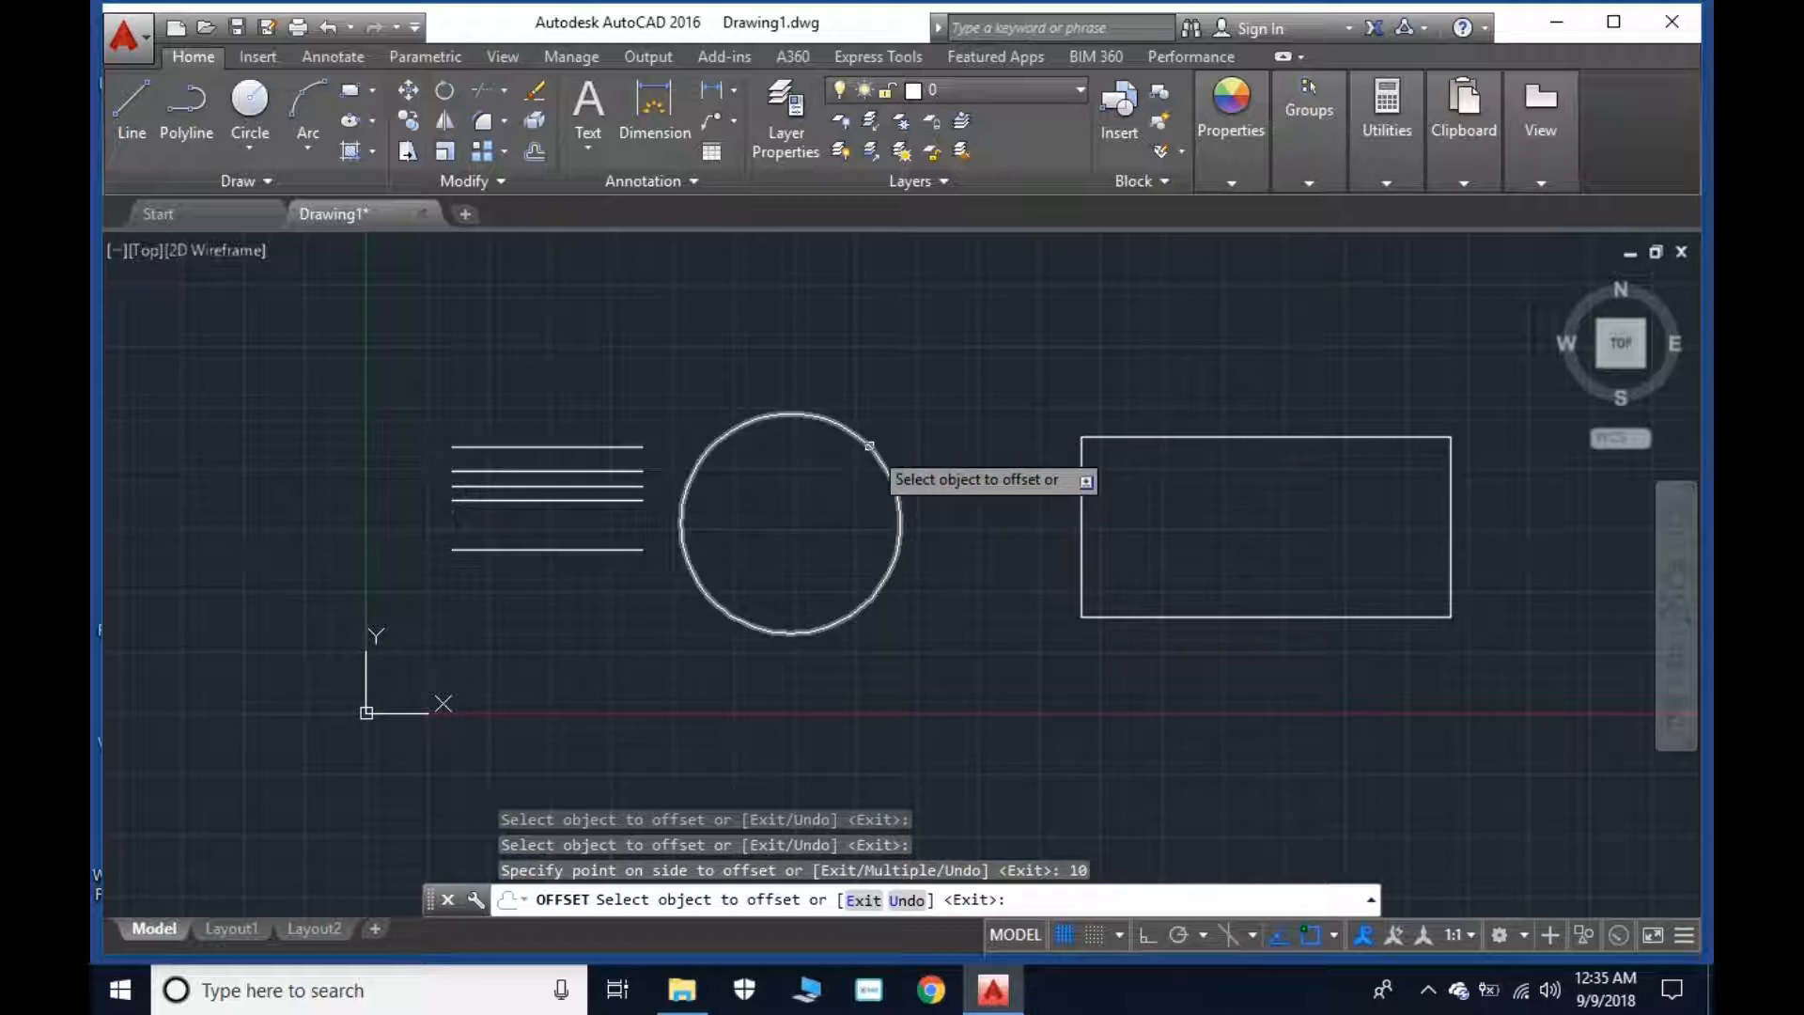
# Offset the circle by 3 units, once outward and once inward.
pyautogui.click(869, 446)
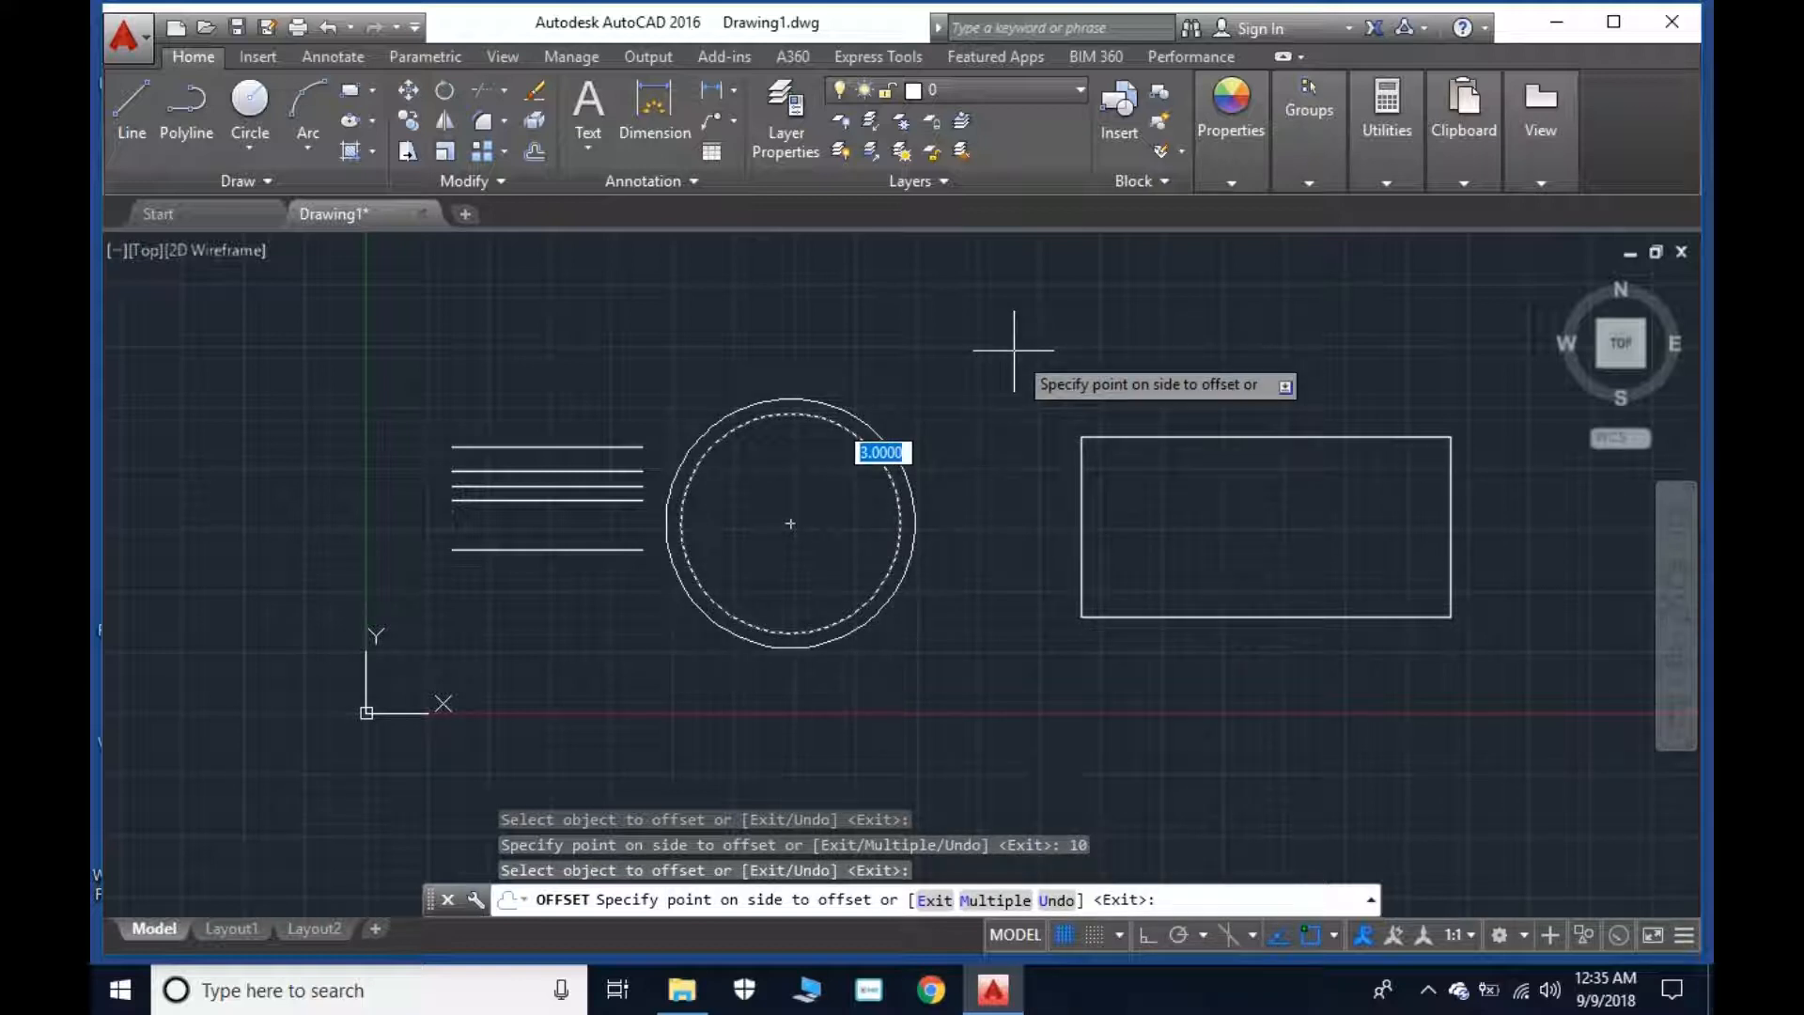
pyautogui.click(918, 372)
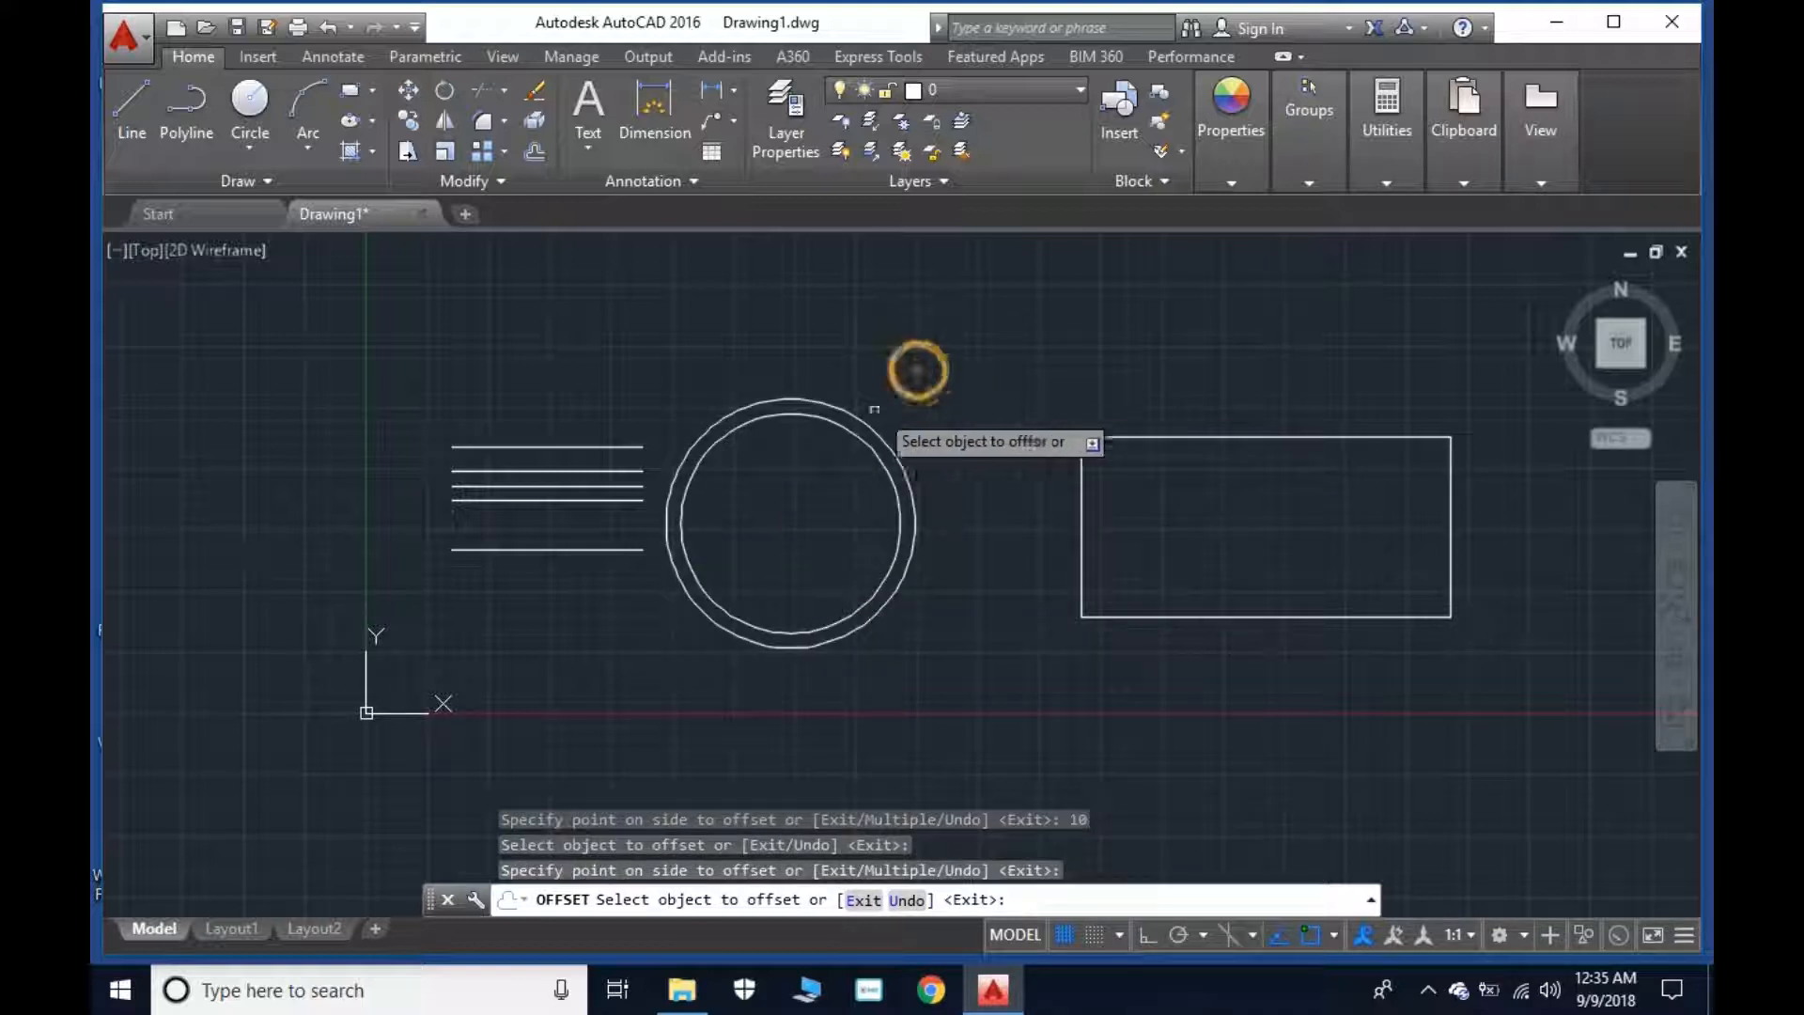
pyautogui.click(855, 435)
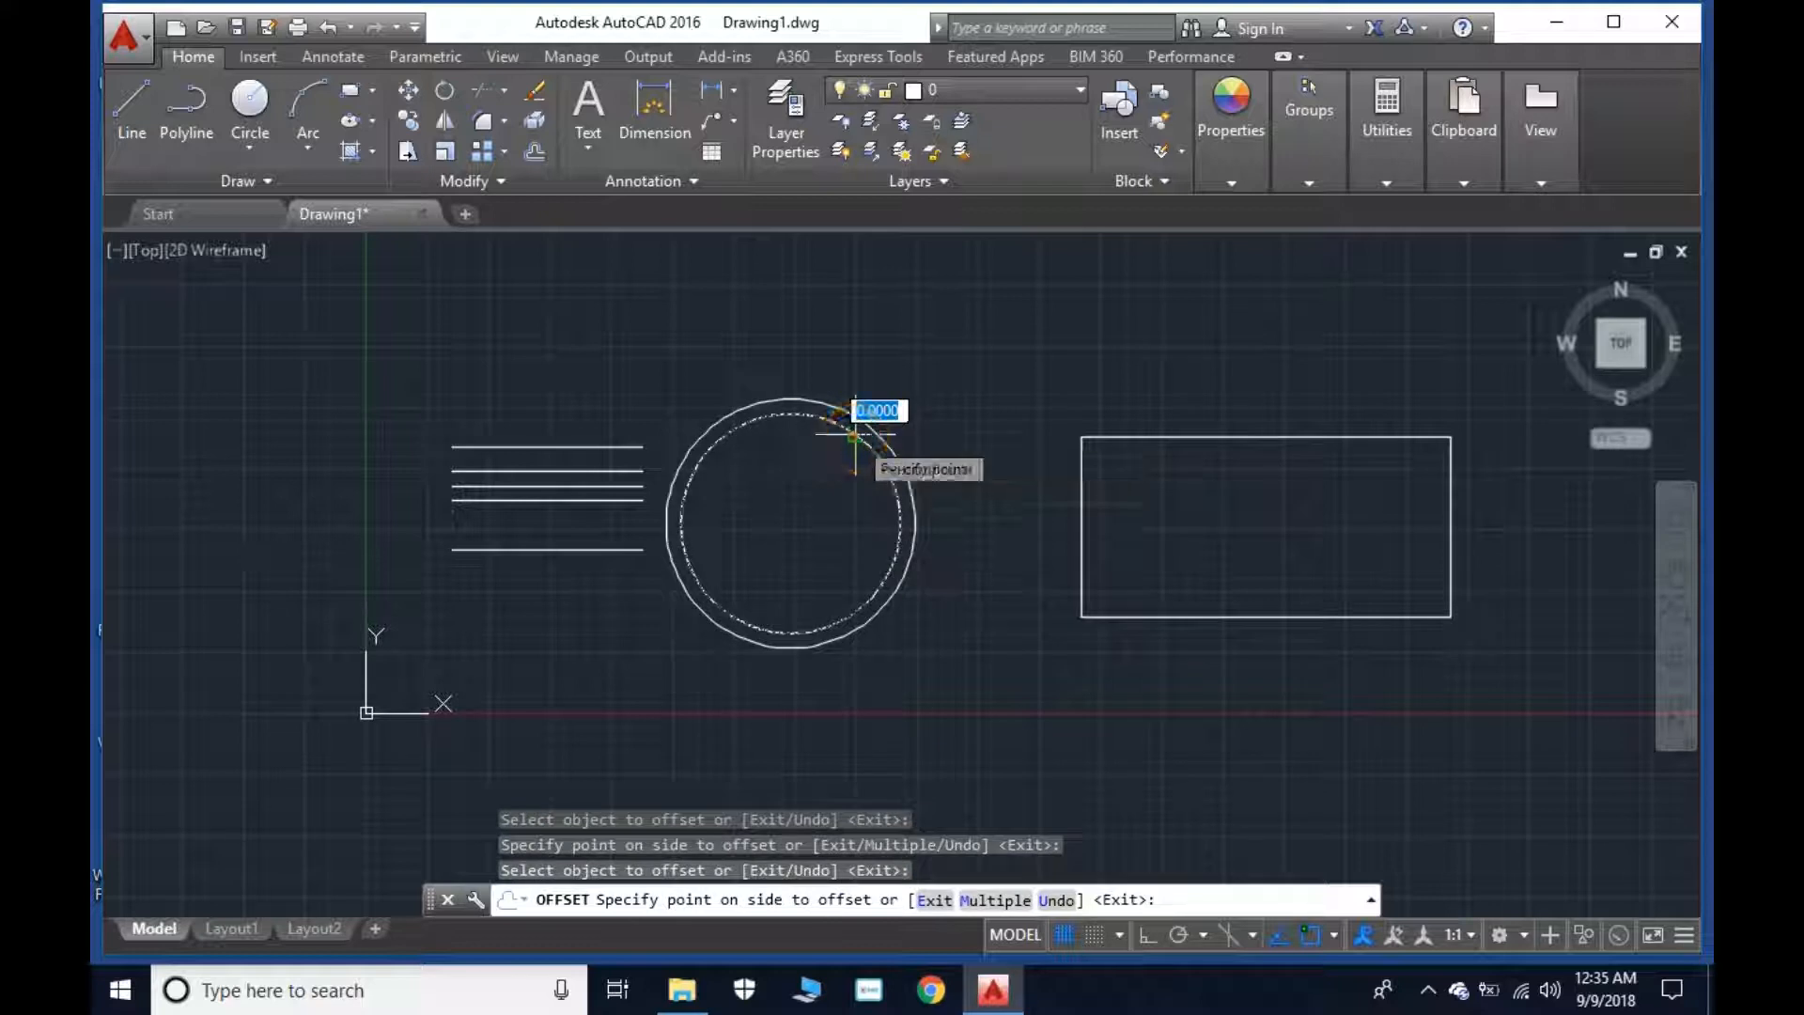
pyautogui.click(799, 470)
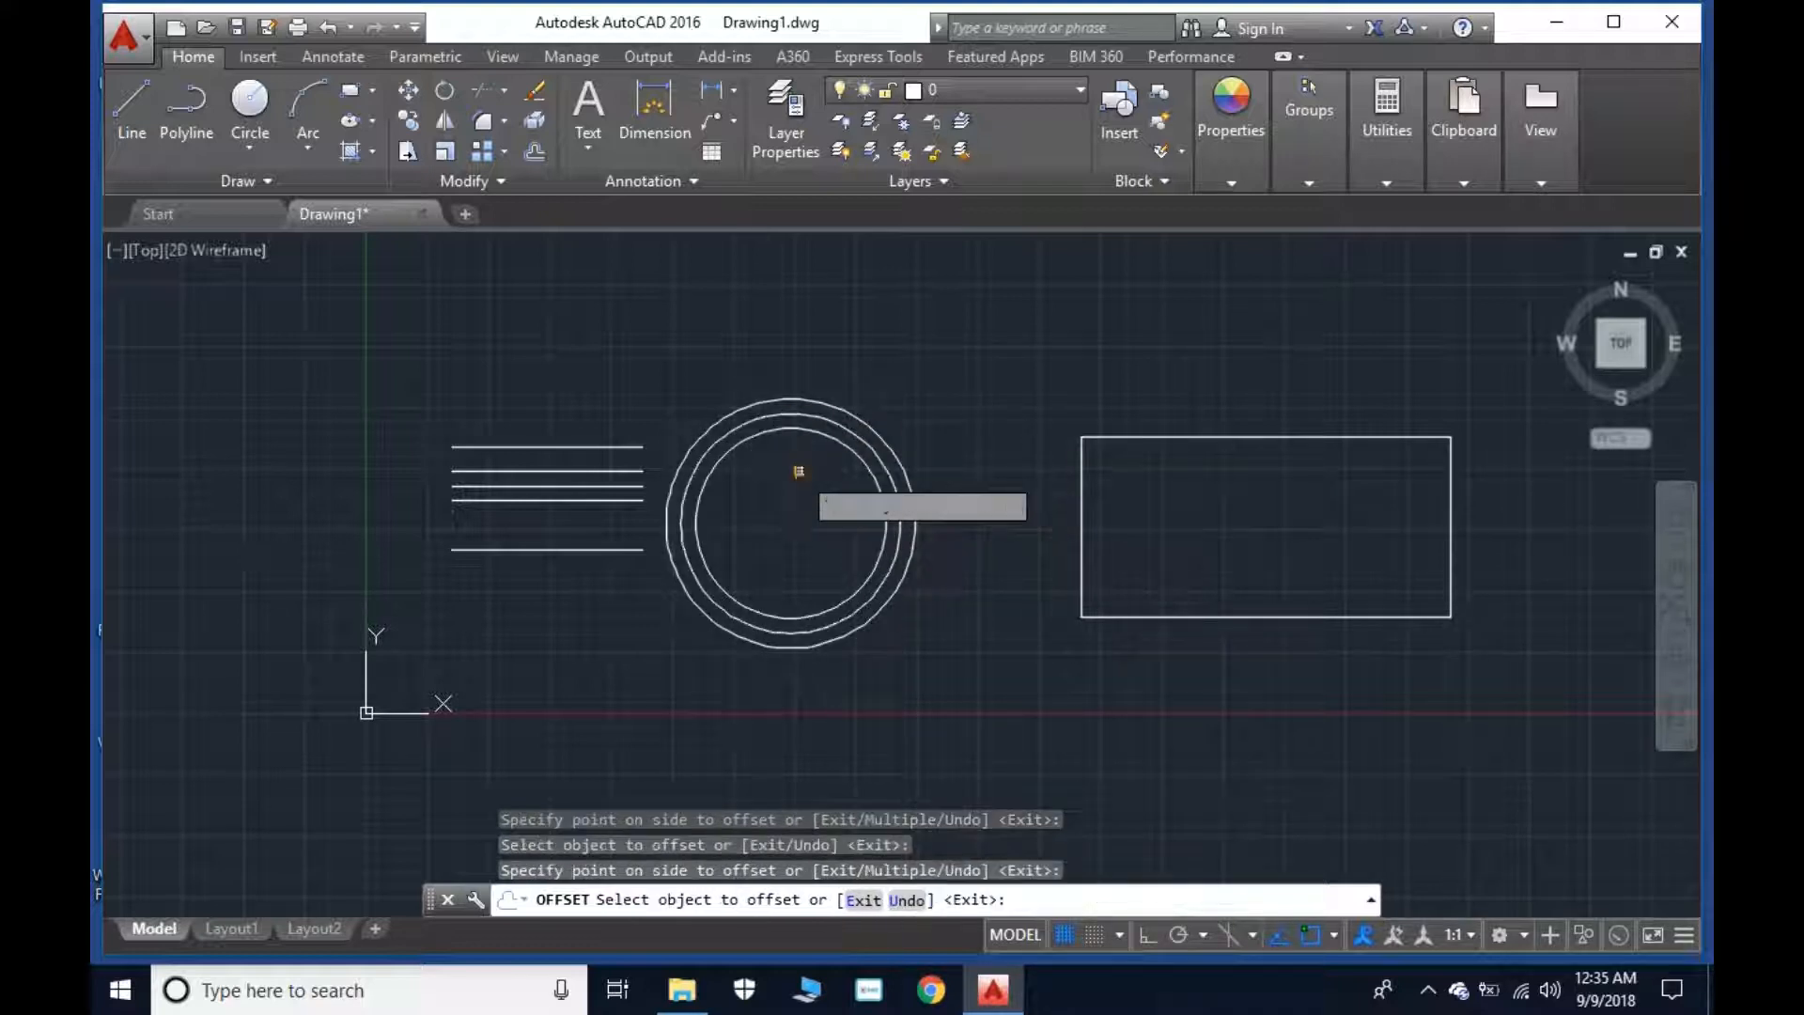
# Offset the original rectangle by 3 units, once outward and once inward.
pyautogui.click(1184, 438)
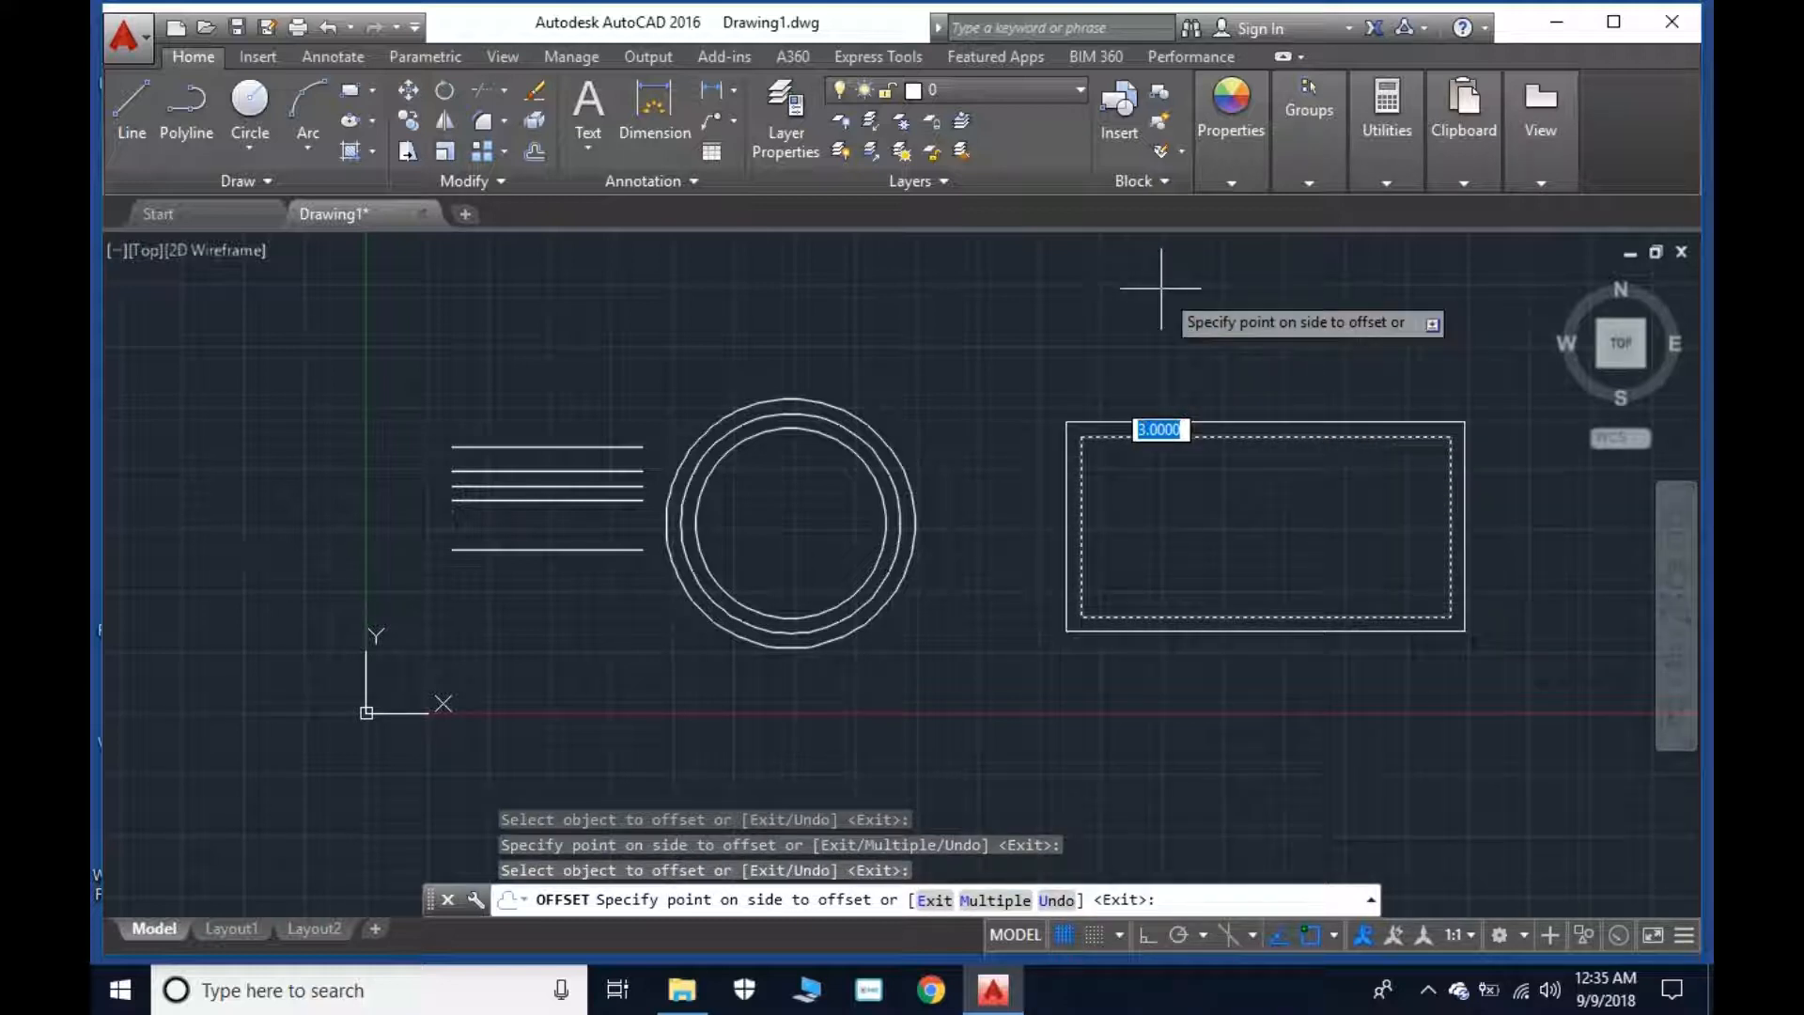
pyautogui.click(1189, 440)
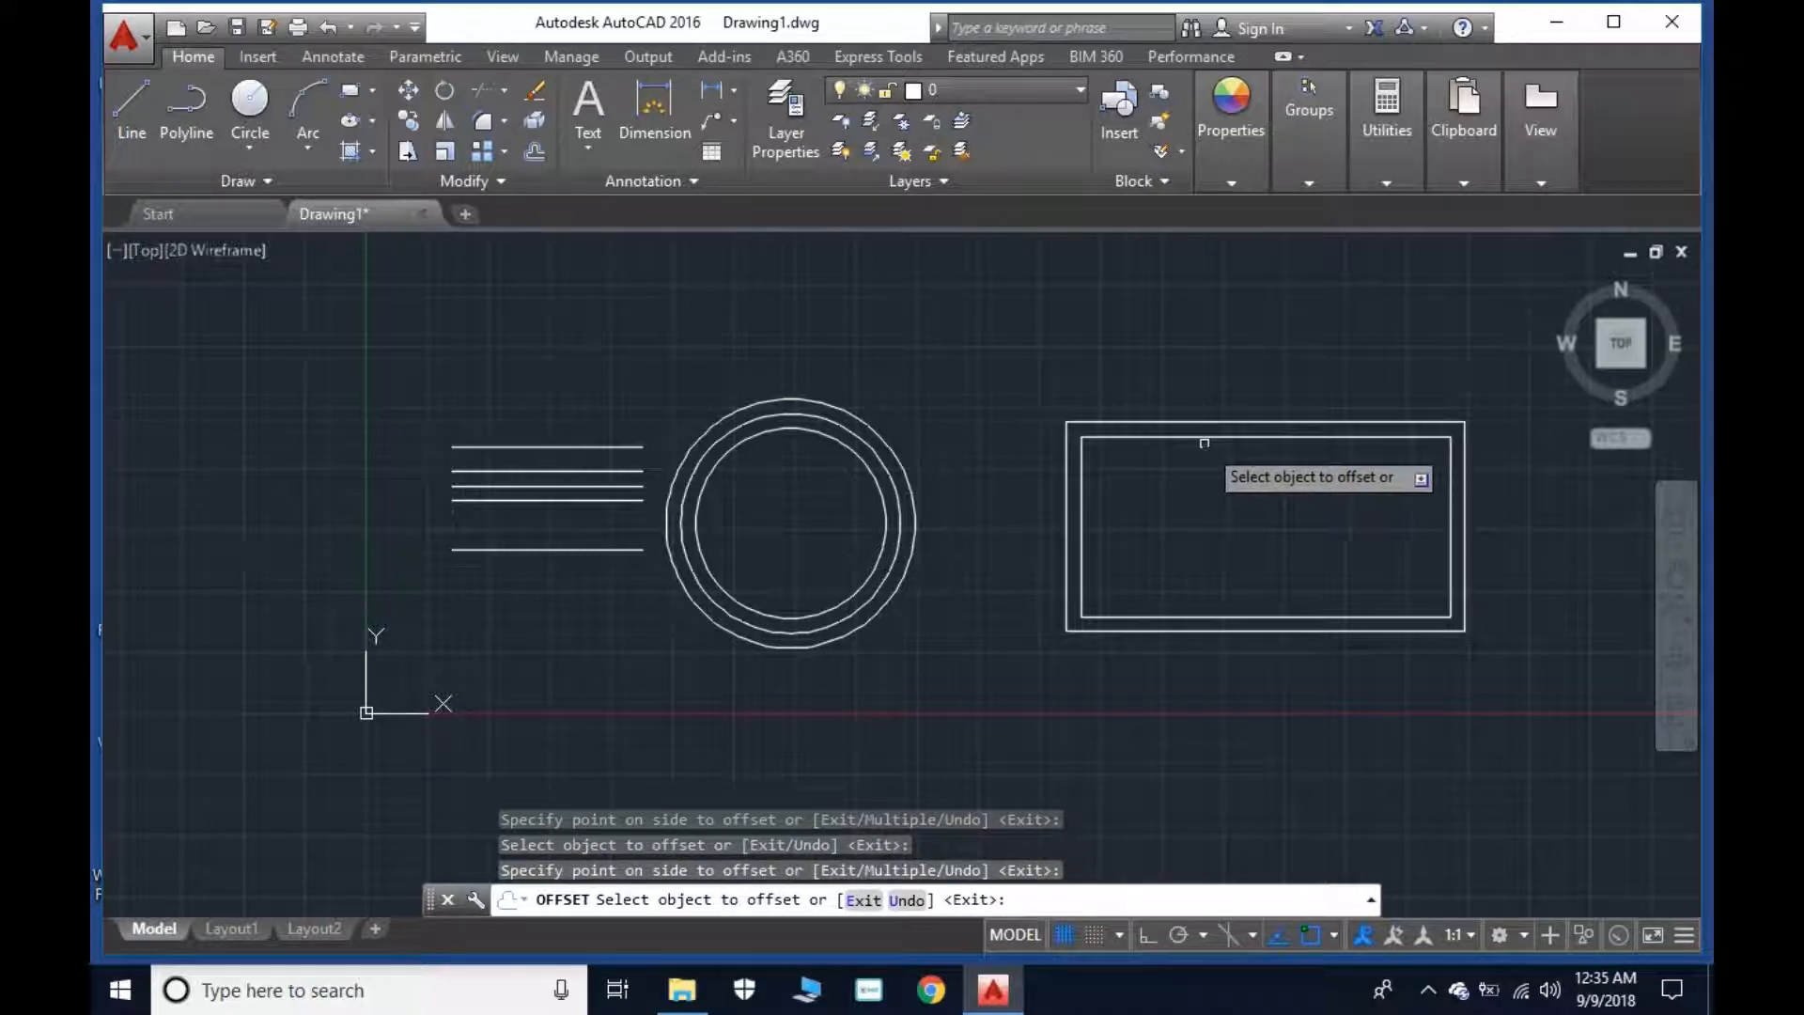
pyautogui.click(1204, 439)
pyautogui.click(1206, 501)
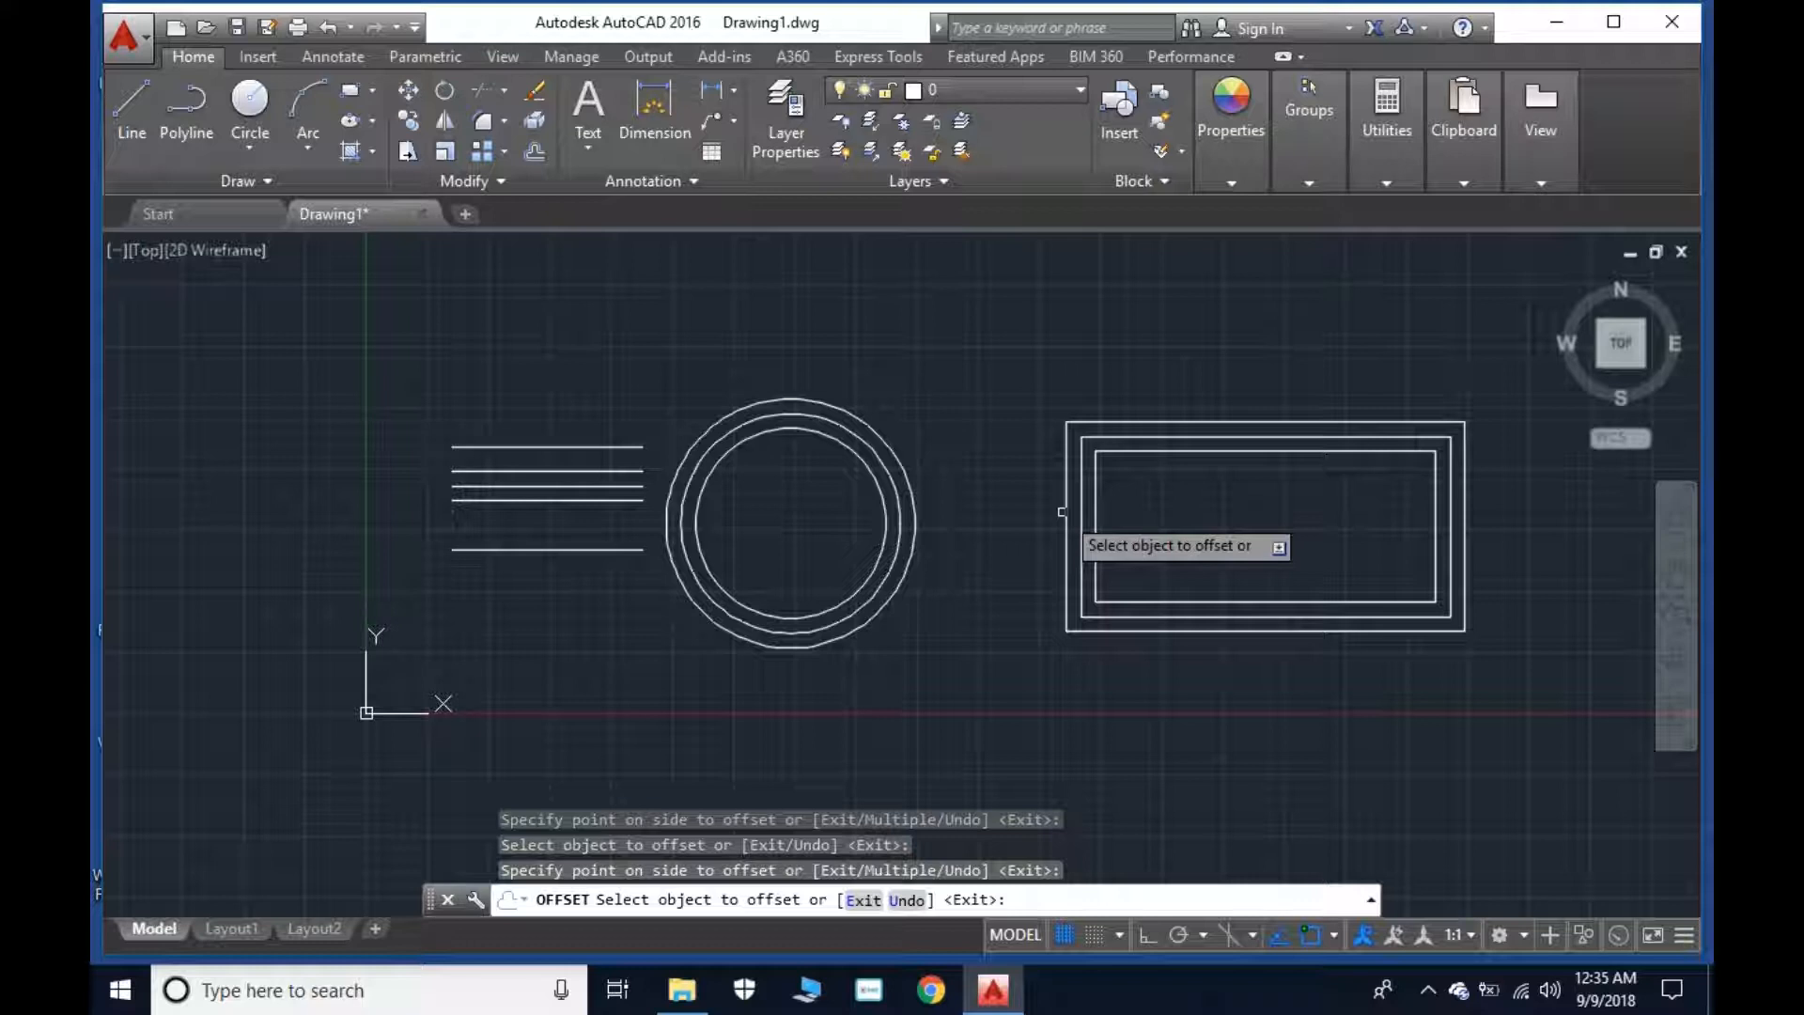
# Offset the lowest line with the Multiple option, adding seven copies below it at 3-unit spacing.
pyautogui.click(592, 548)
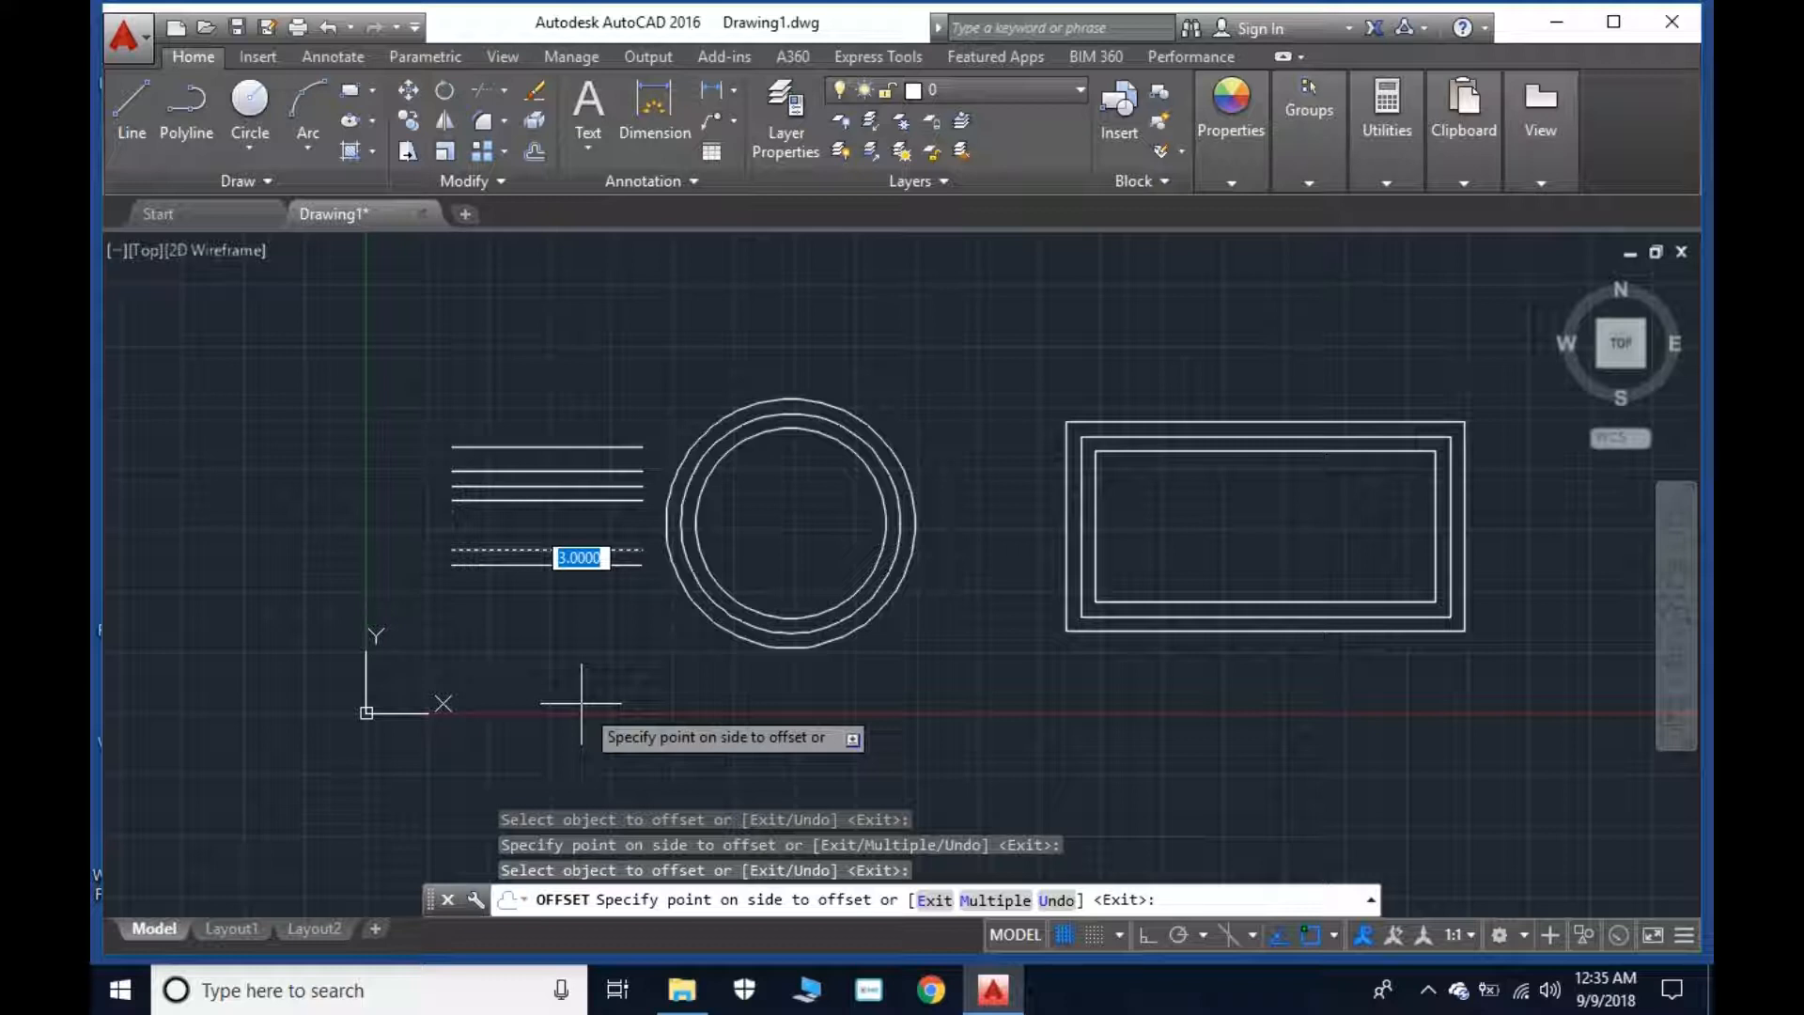
pyautogui.write('m')
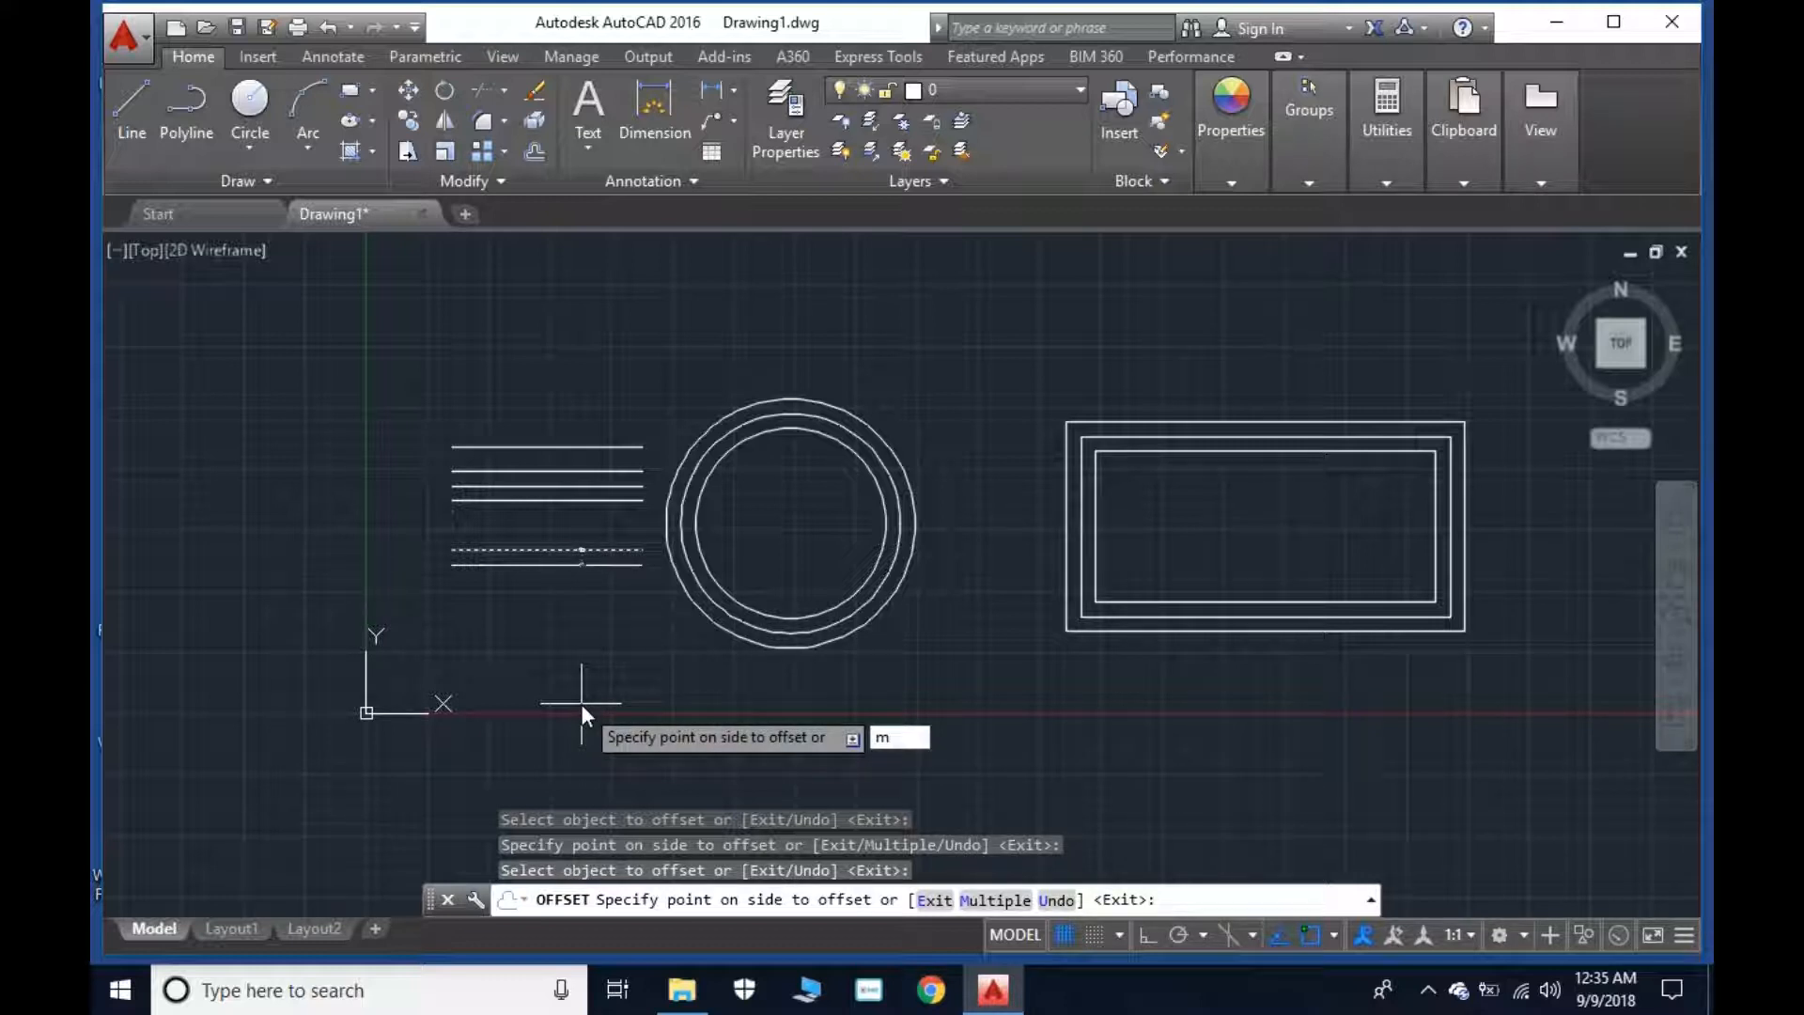
pyautogui.press('Return')
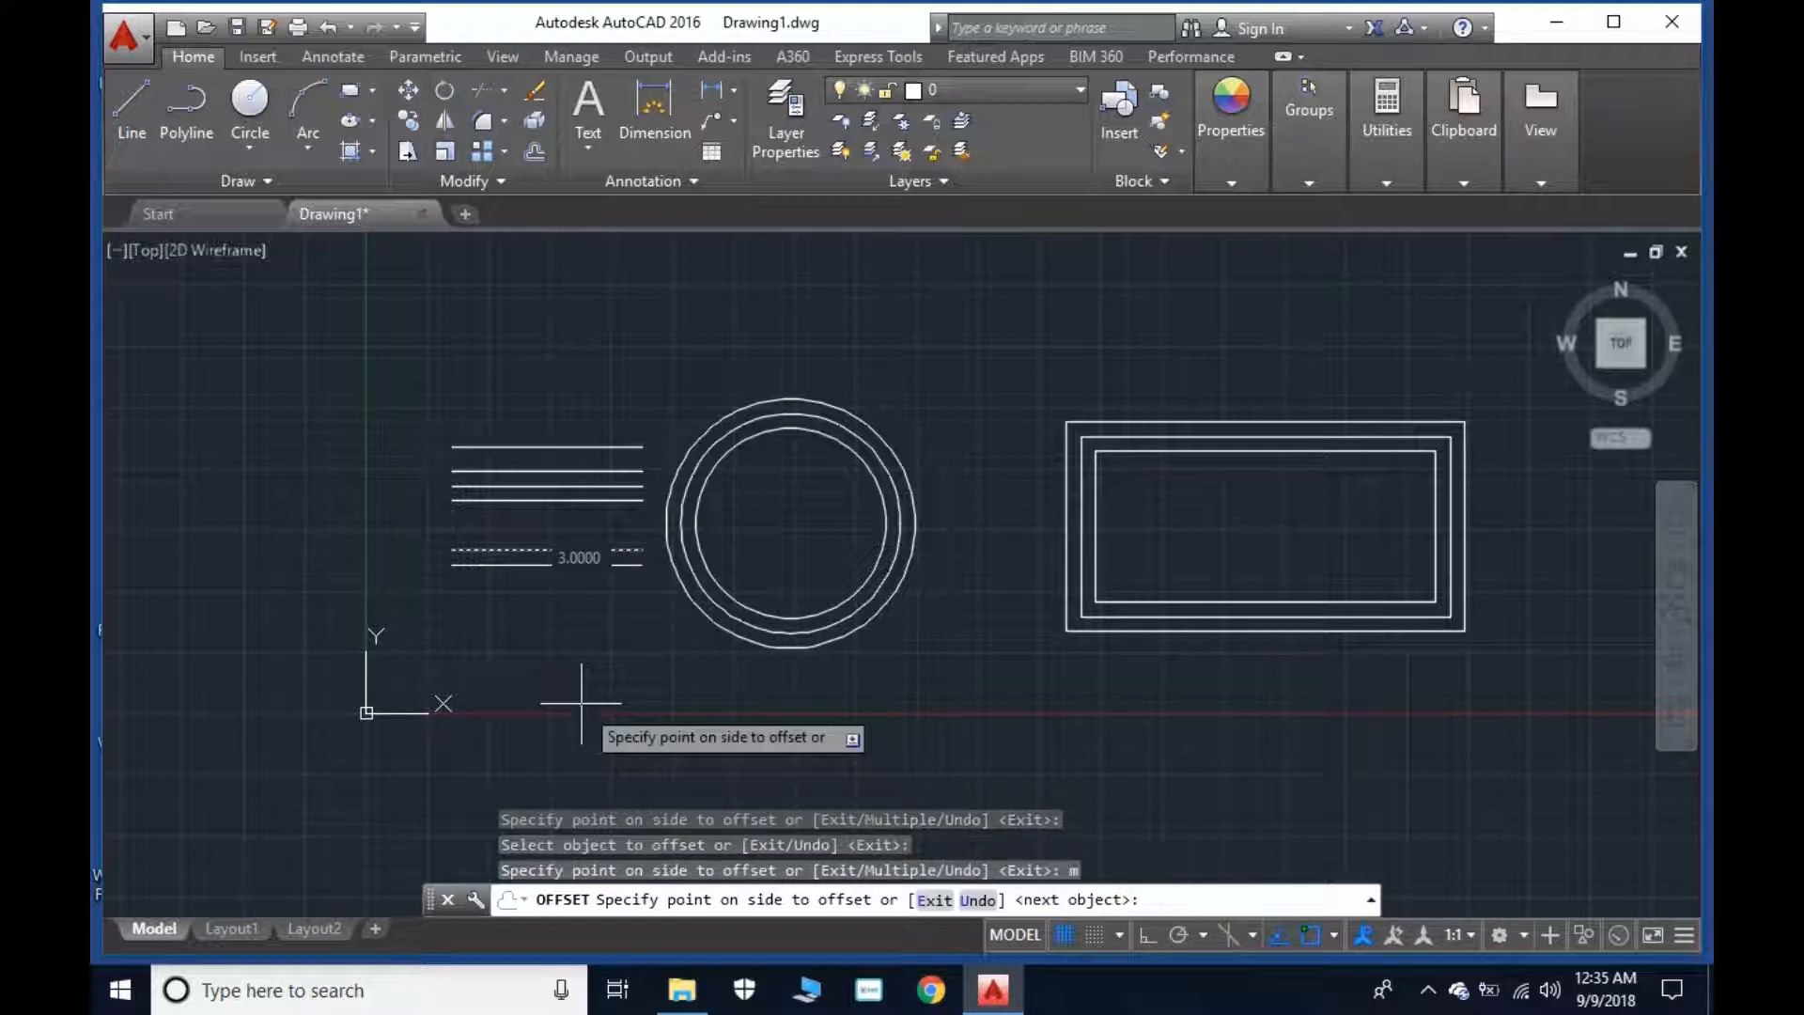
pyautogui.click(646, 660)
pyautogui.click(634, 658)
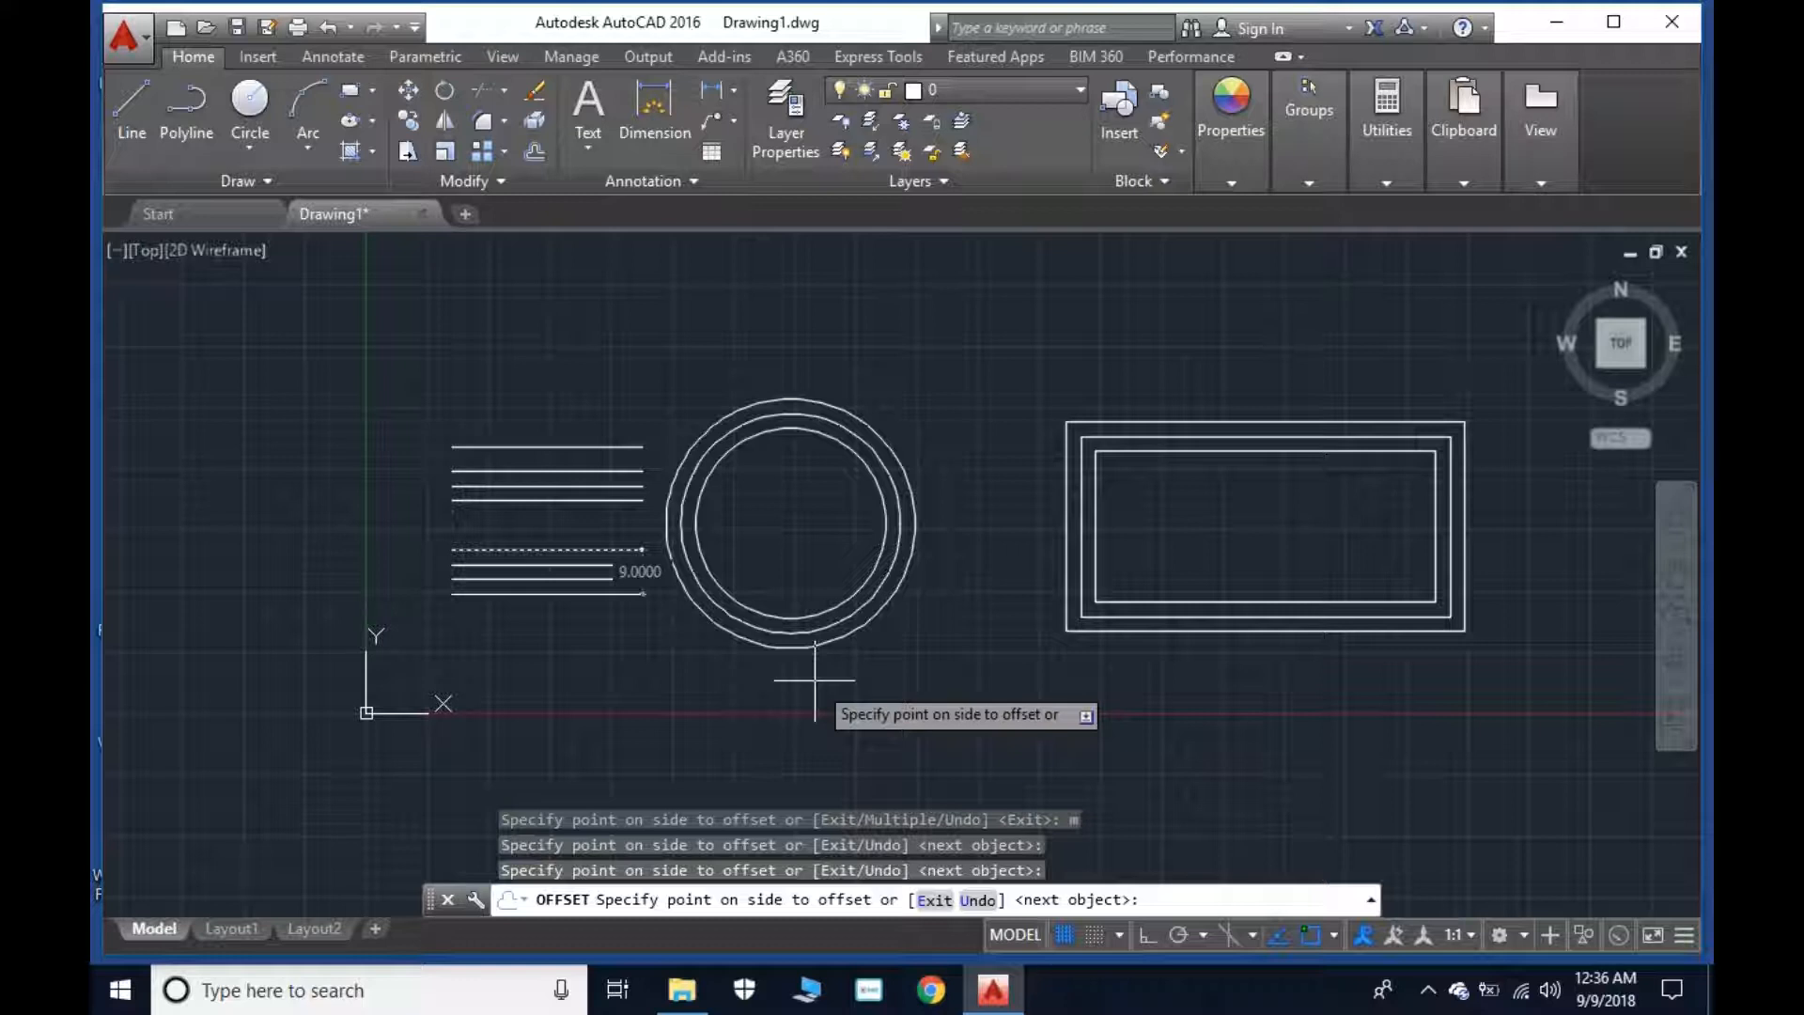
pyautogui.click(813, 680)
pyautogui.click(810, 683)
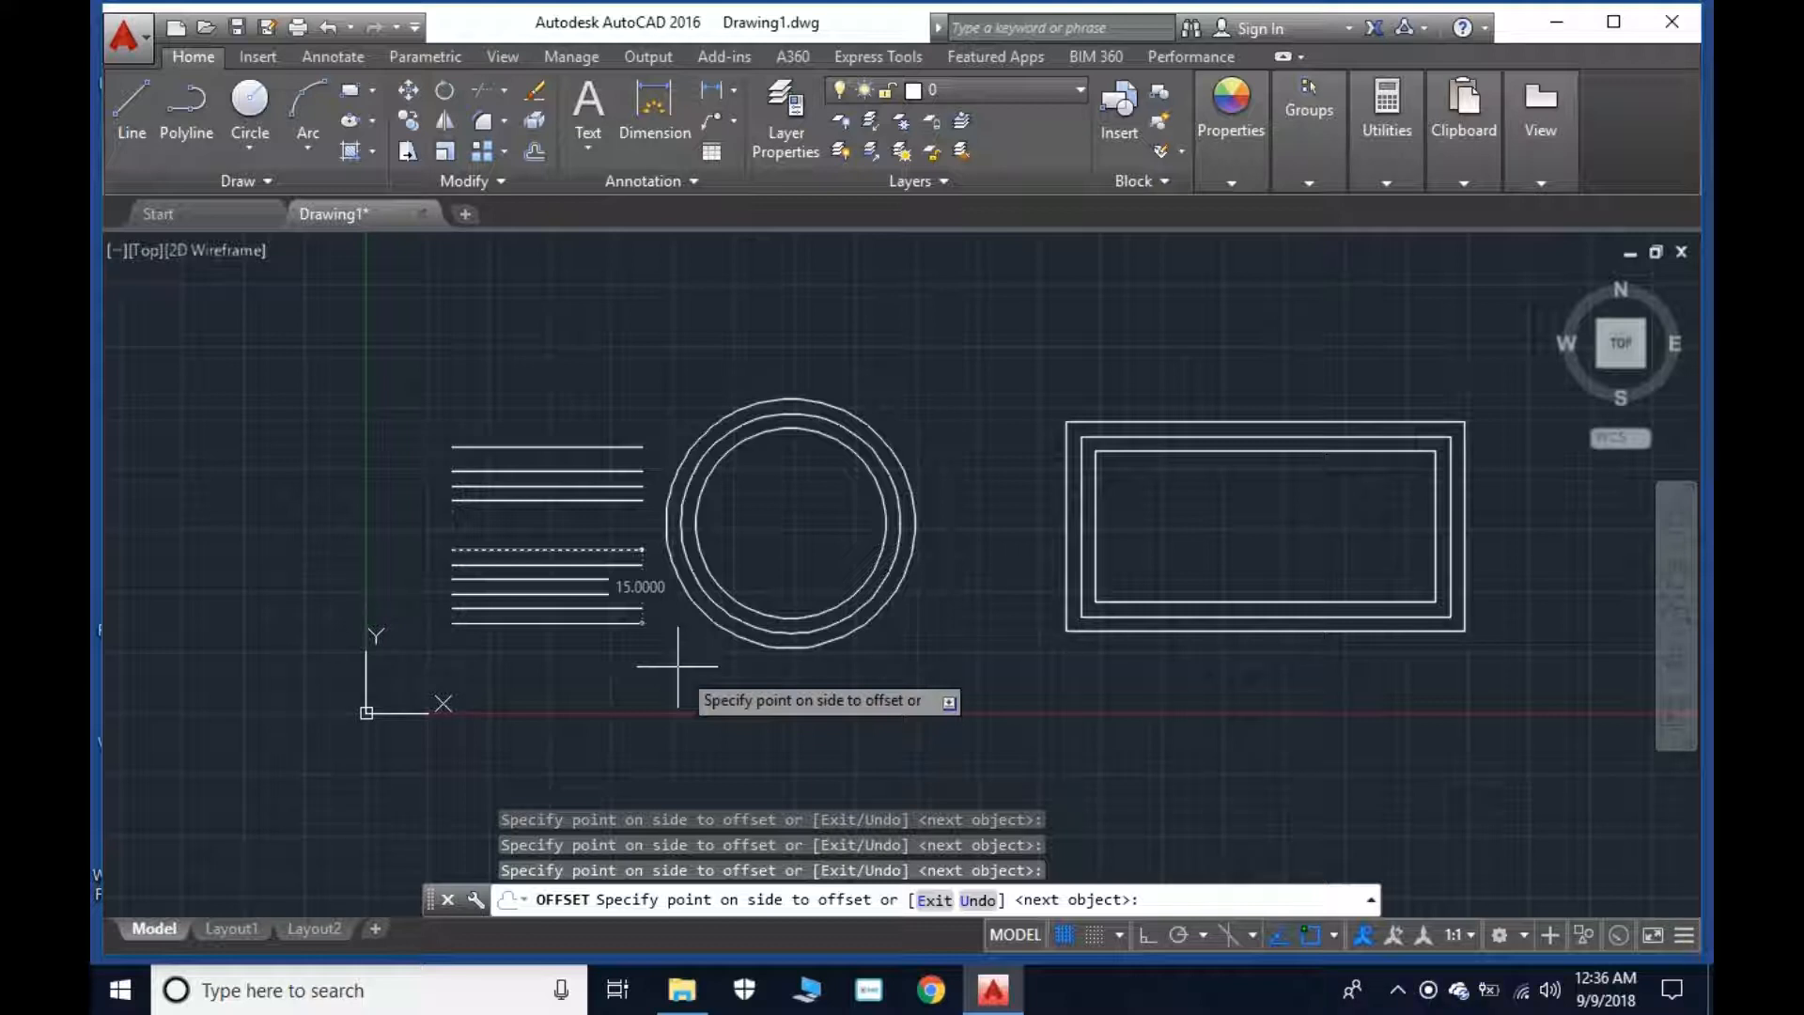
pyautogui.click(592, 666)
pyautogui.click(596, 692)
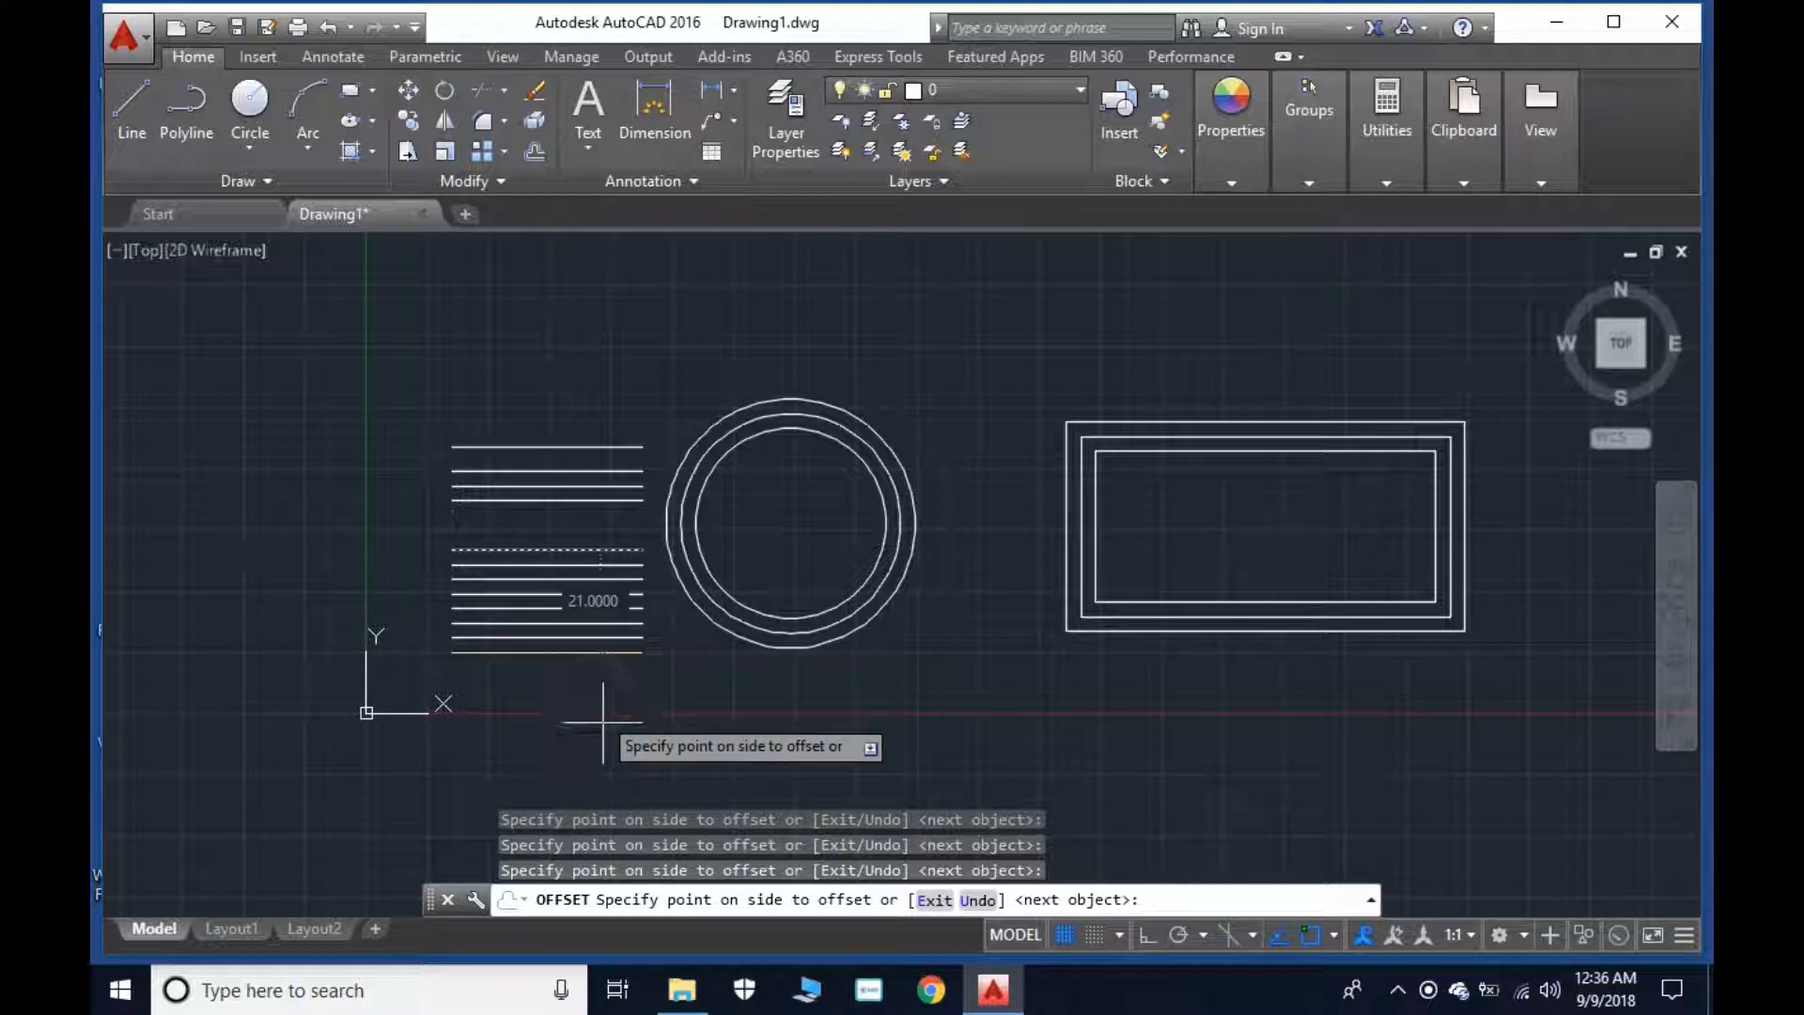
pyautogui.click(559, 722)
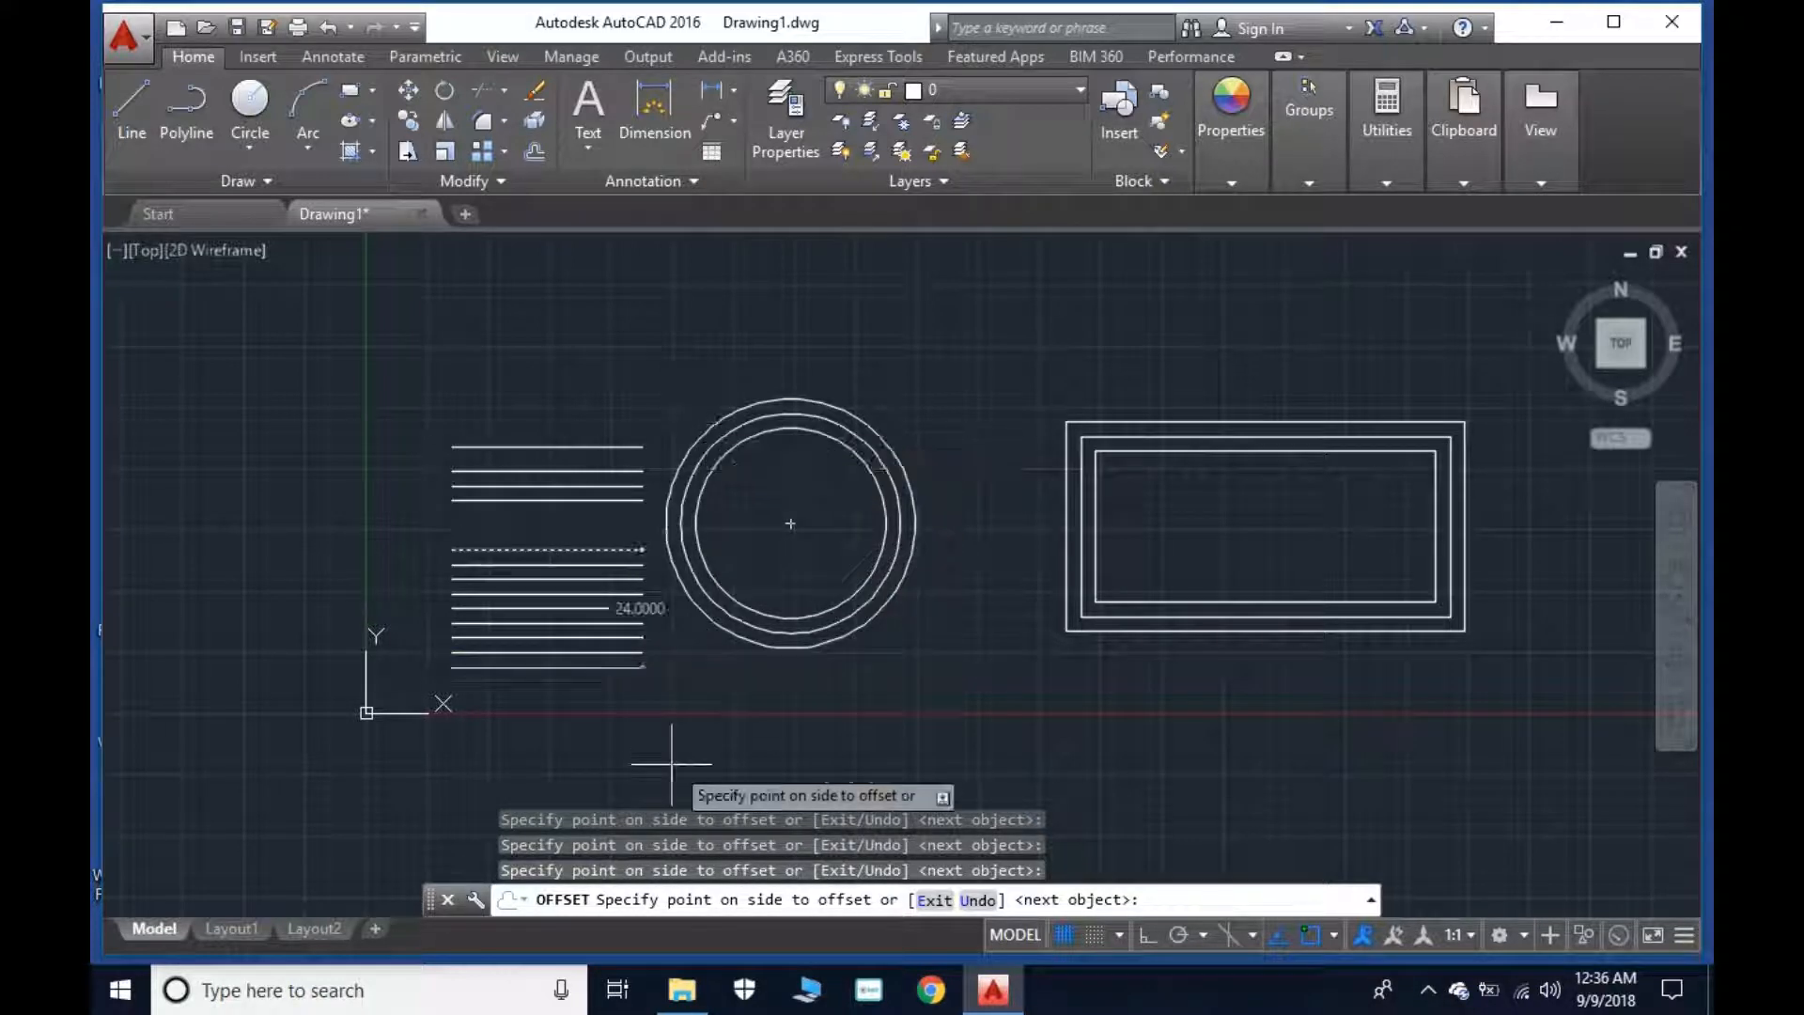
# Add two more copies above the same source line at 3-unit spacing and end the Offset command.
pyautogui.click(682, 411)
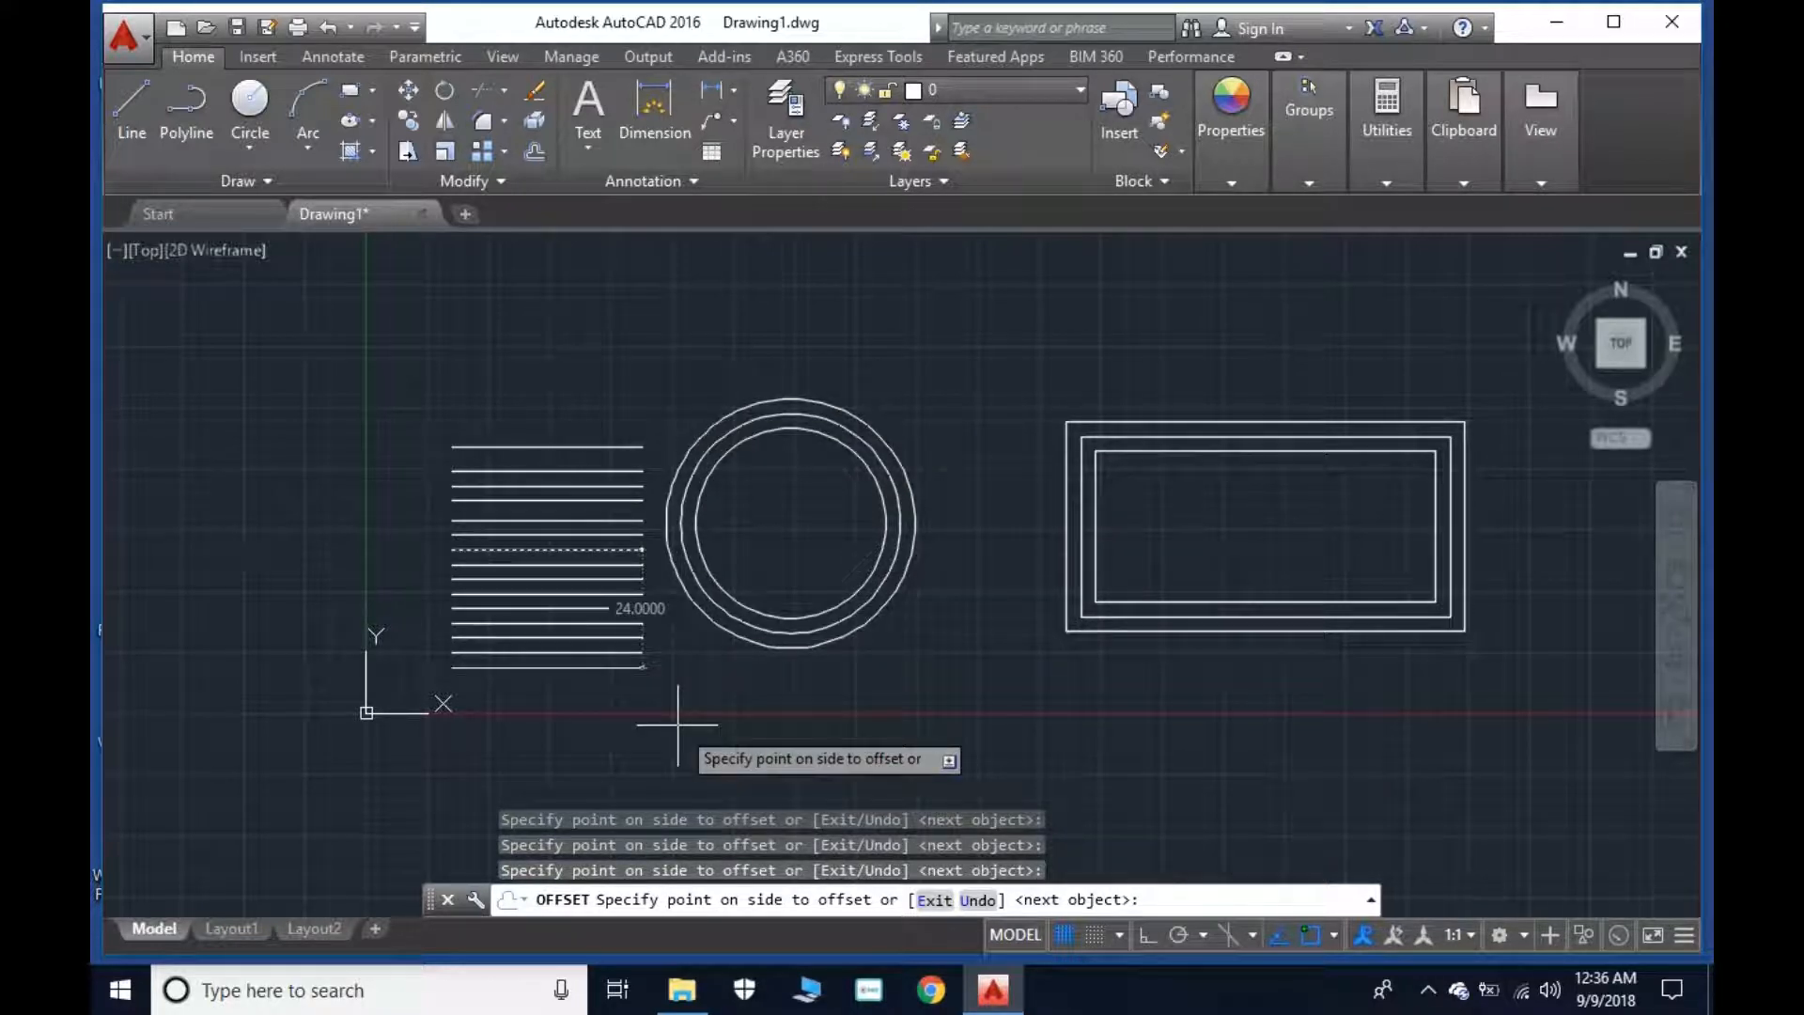
pyautogui.press('Escape')
pyautogui.press('Escape')
pyautogui.press('Escape')
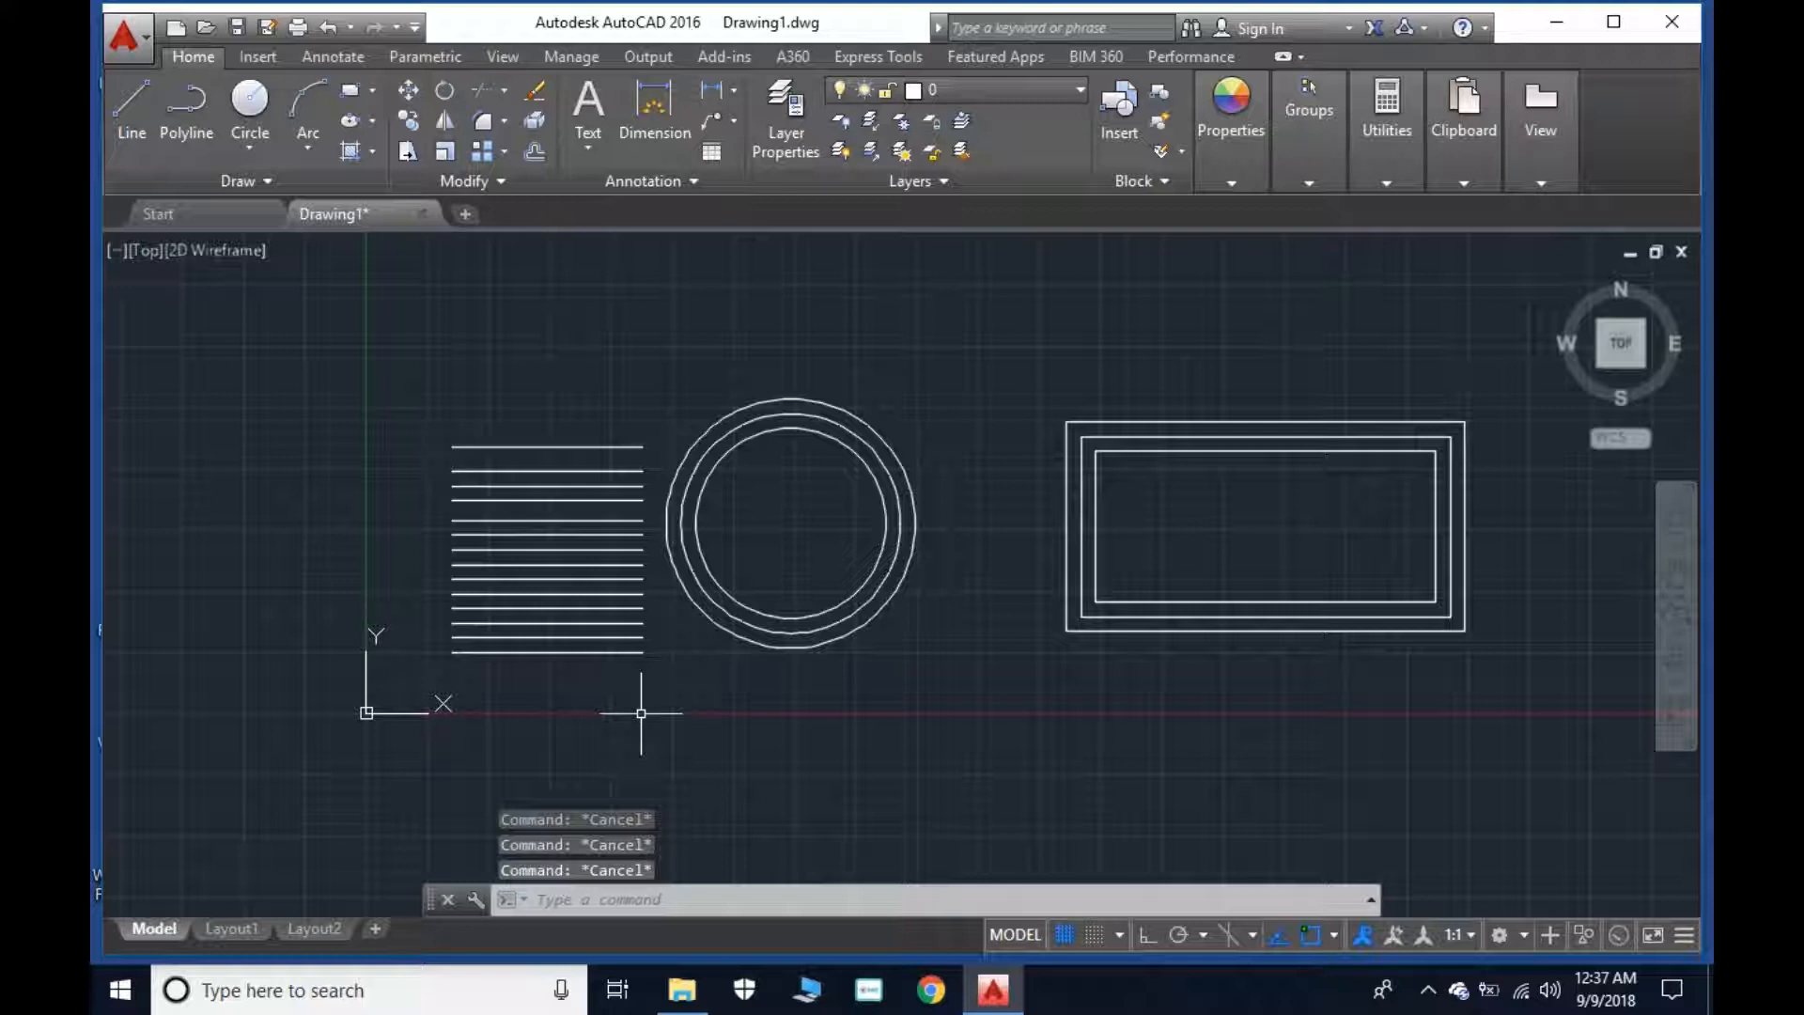
# Offset the topmost line upward with the Through option, passing through a picked point in the empty area above.
pyautogui.write('o')
pyautogui.press('Return')
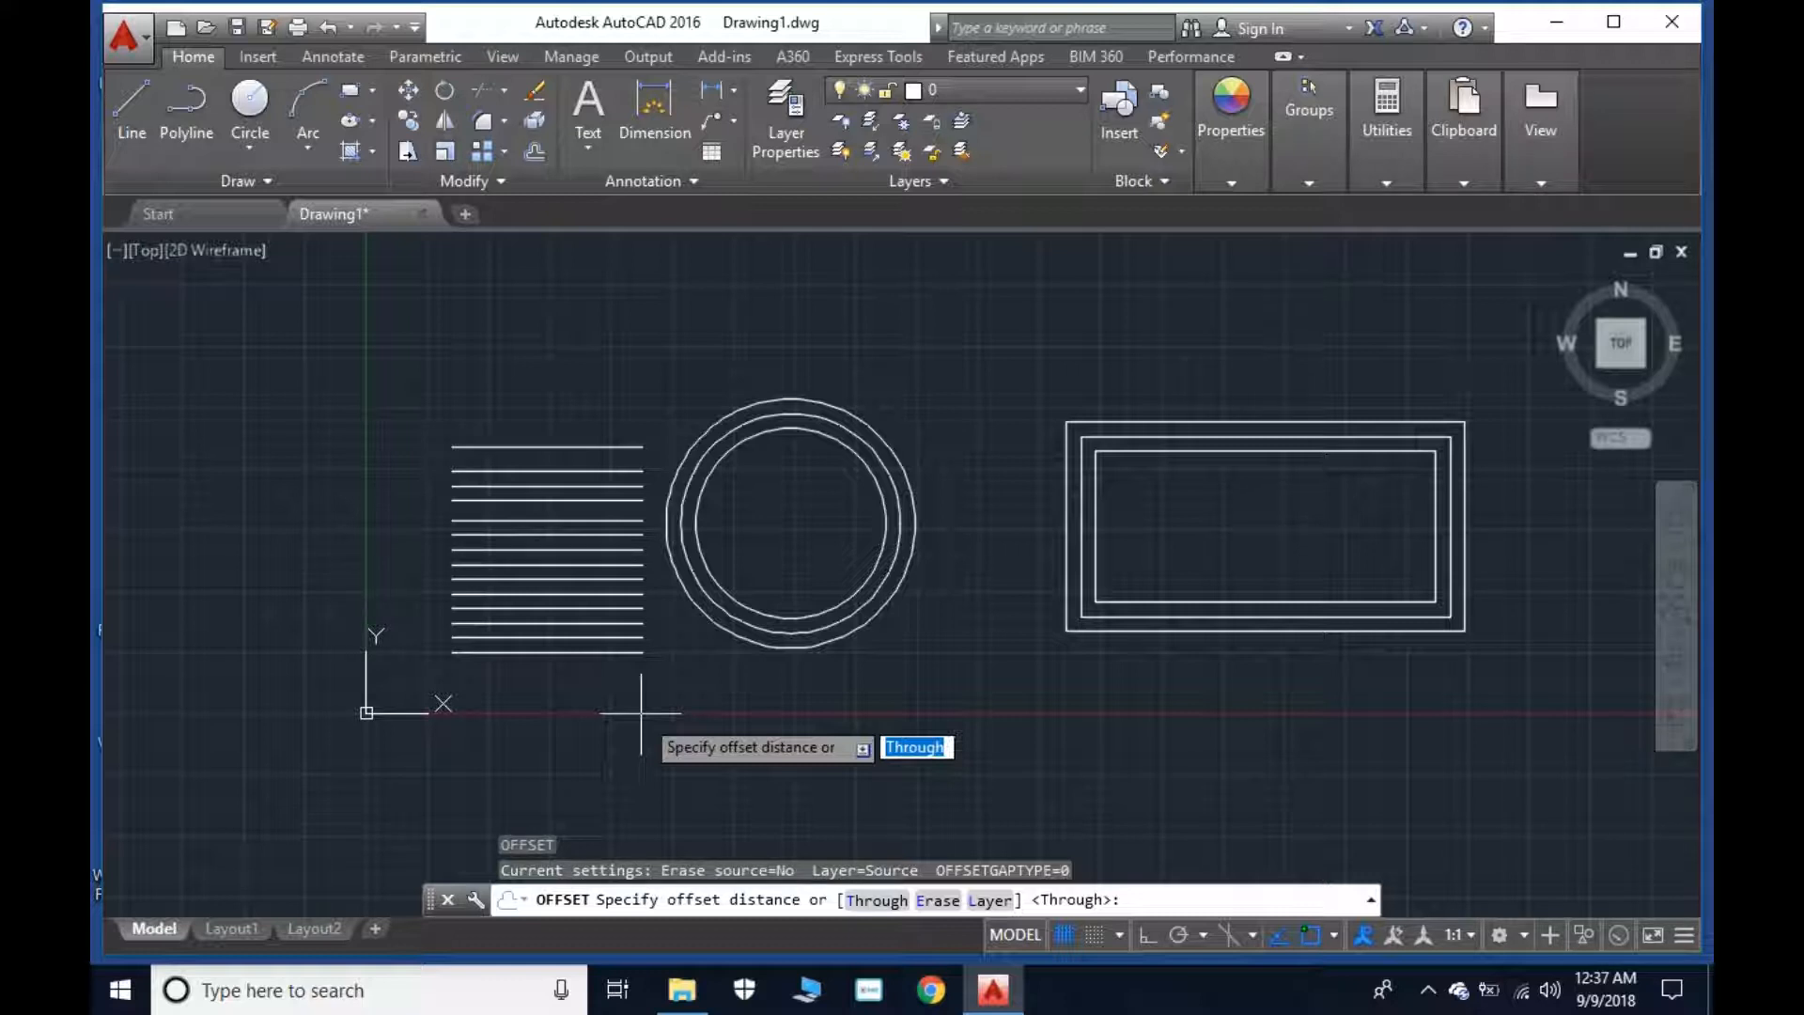
pyautogui.write('t')
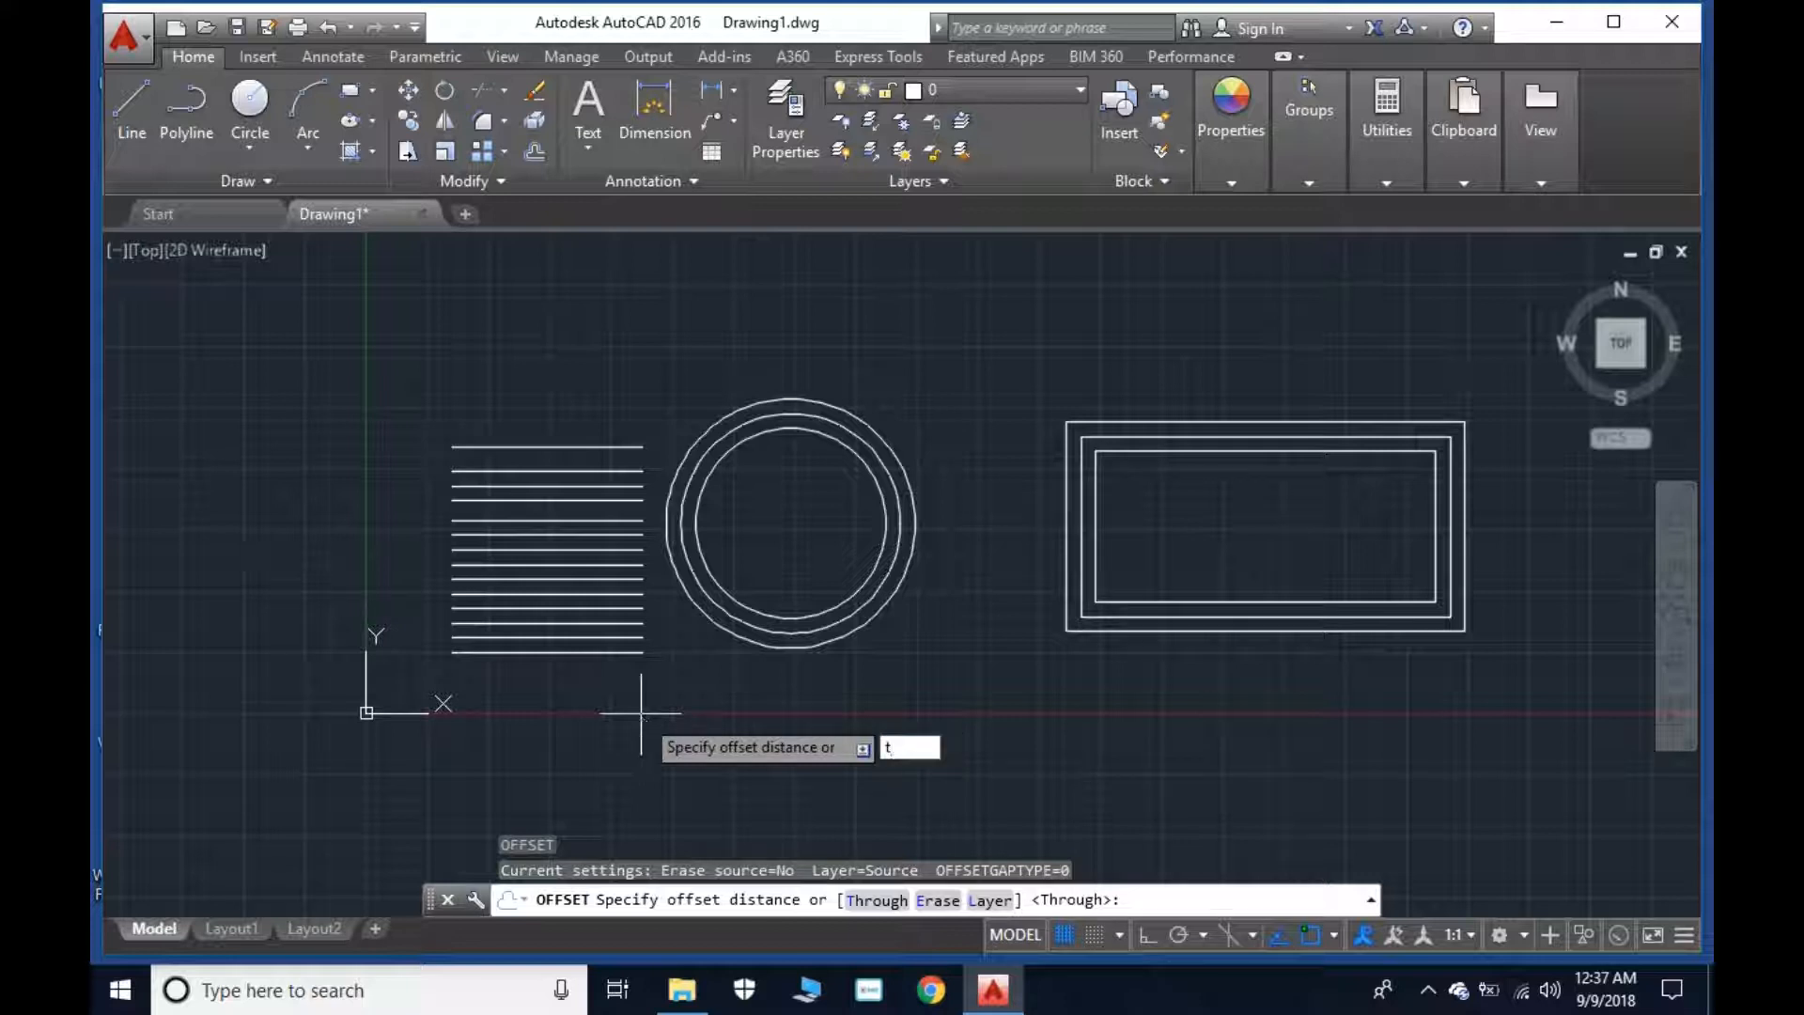
pyautogui.press('Return')
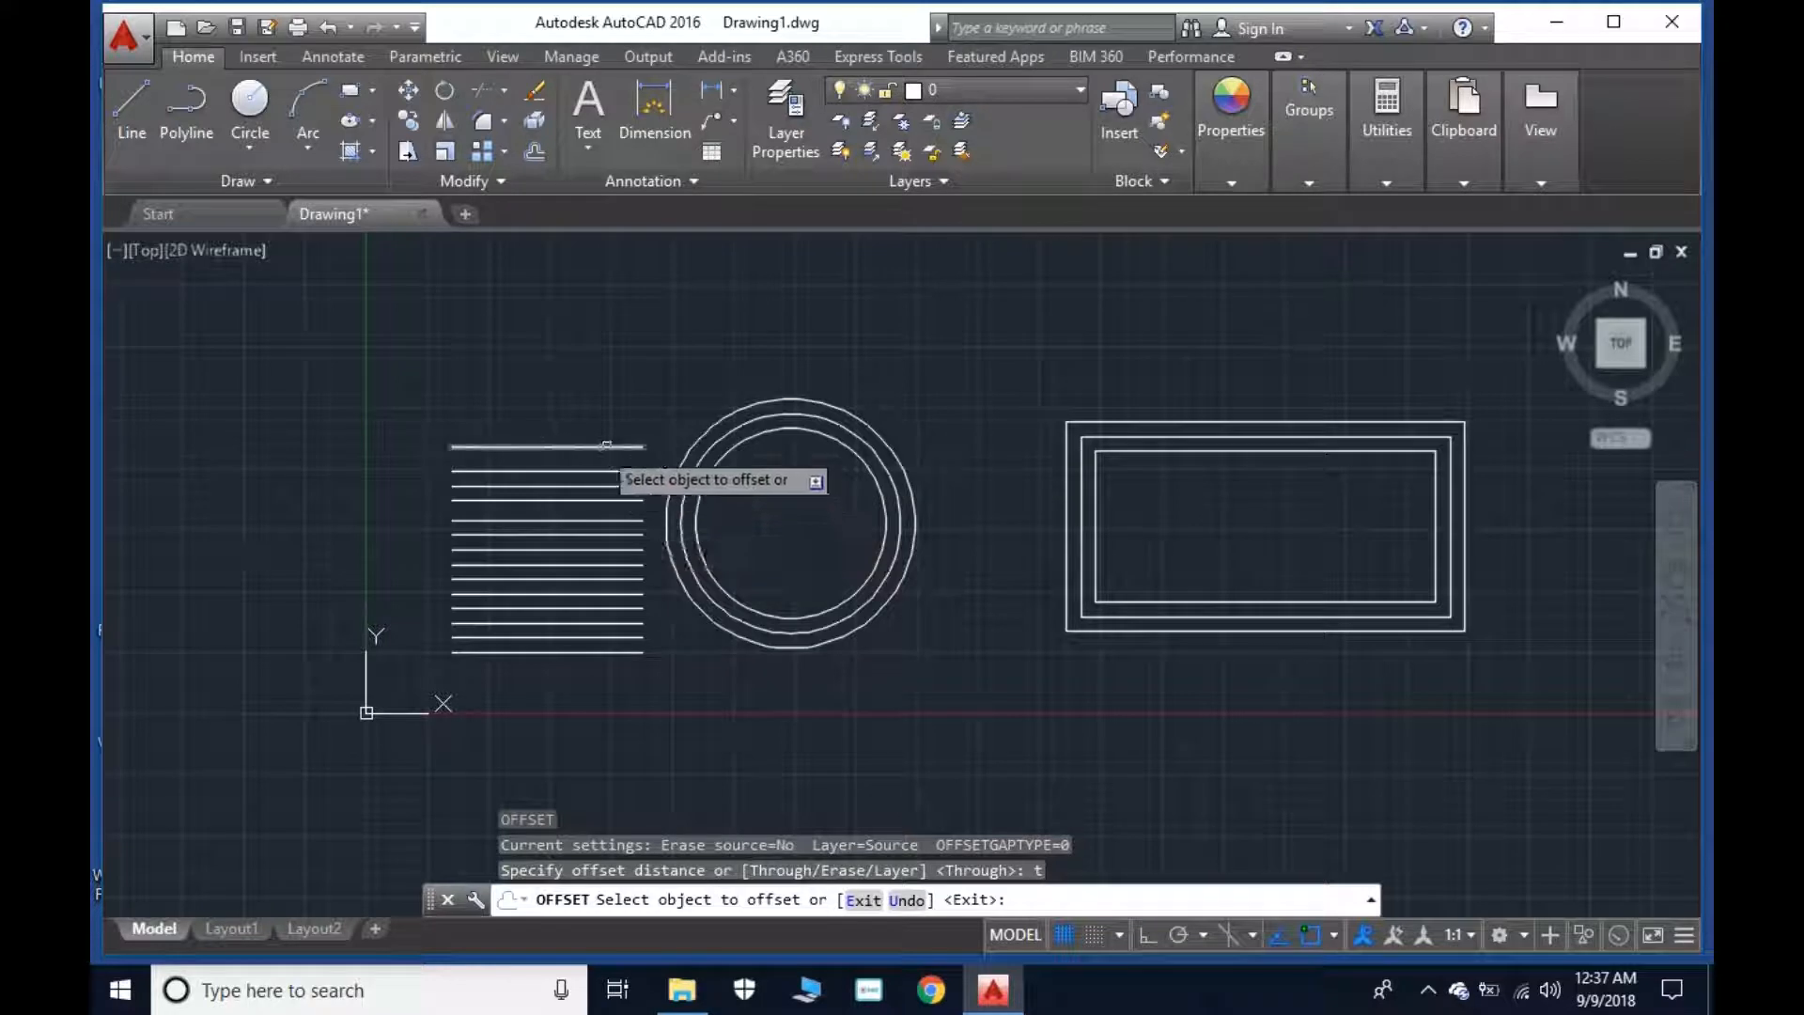
pyautogui.click(540, 446)
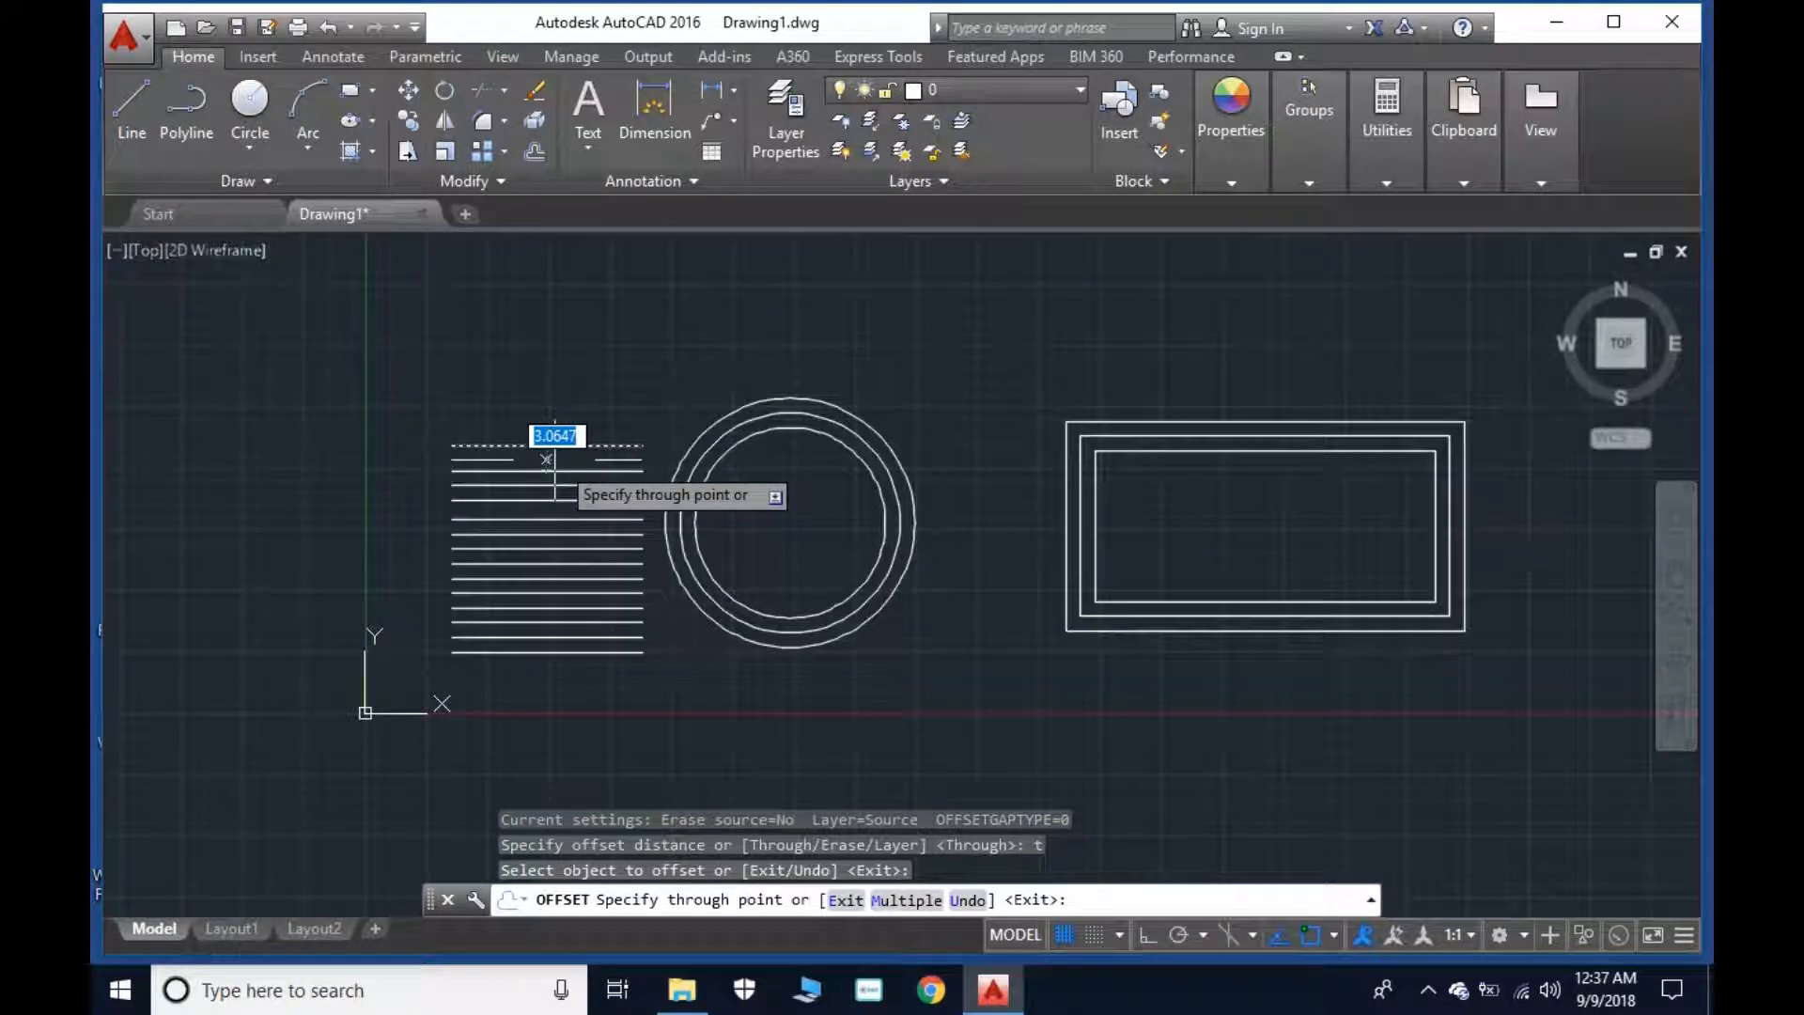
pyautogui.scroll(2, 554, 325)
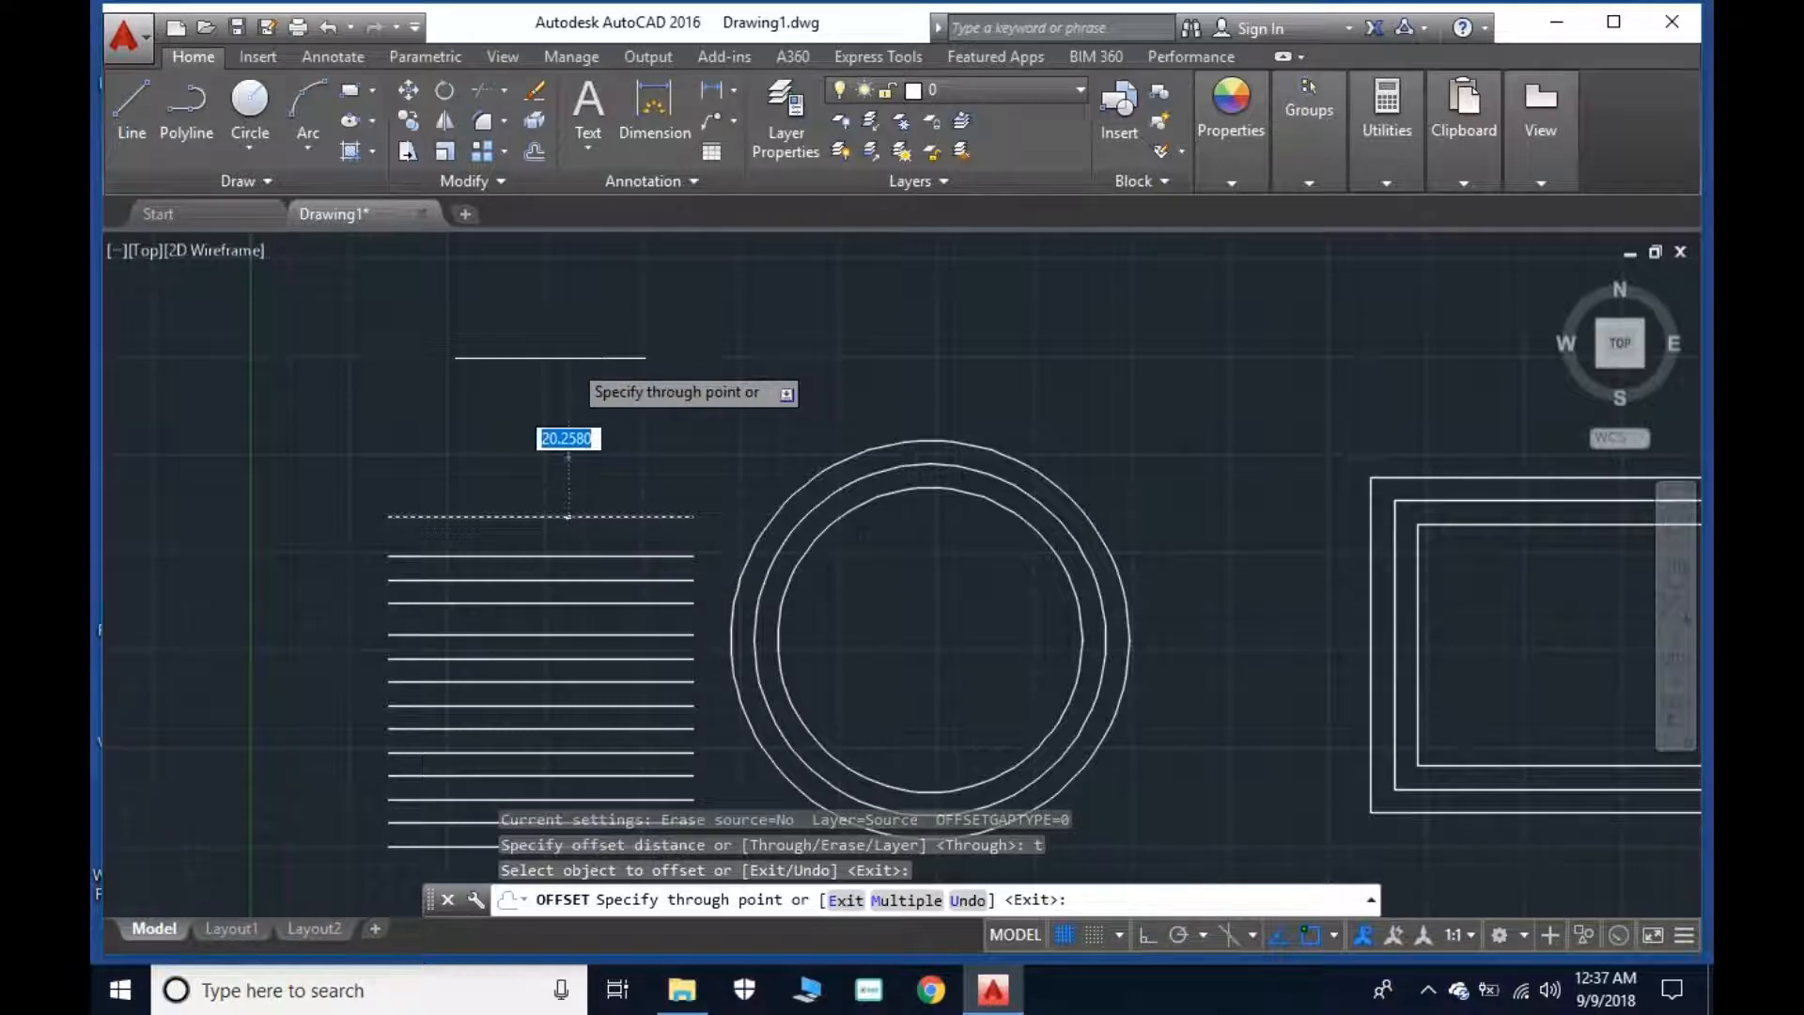
pyautogui.scroll(-2, 569, 362)
pyautogui.click(571, 381)
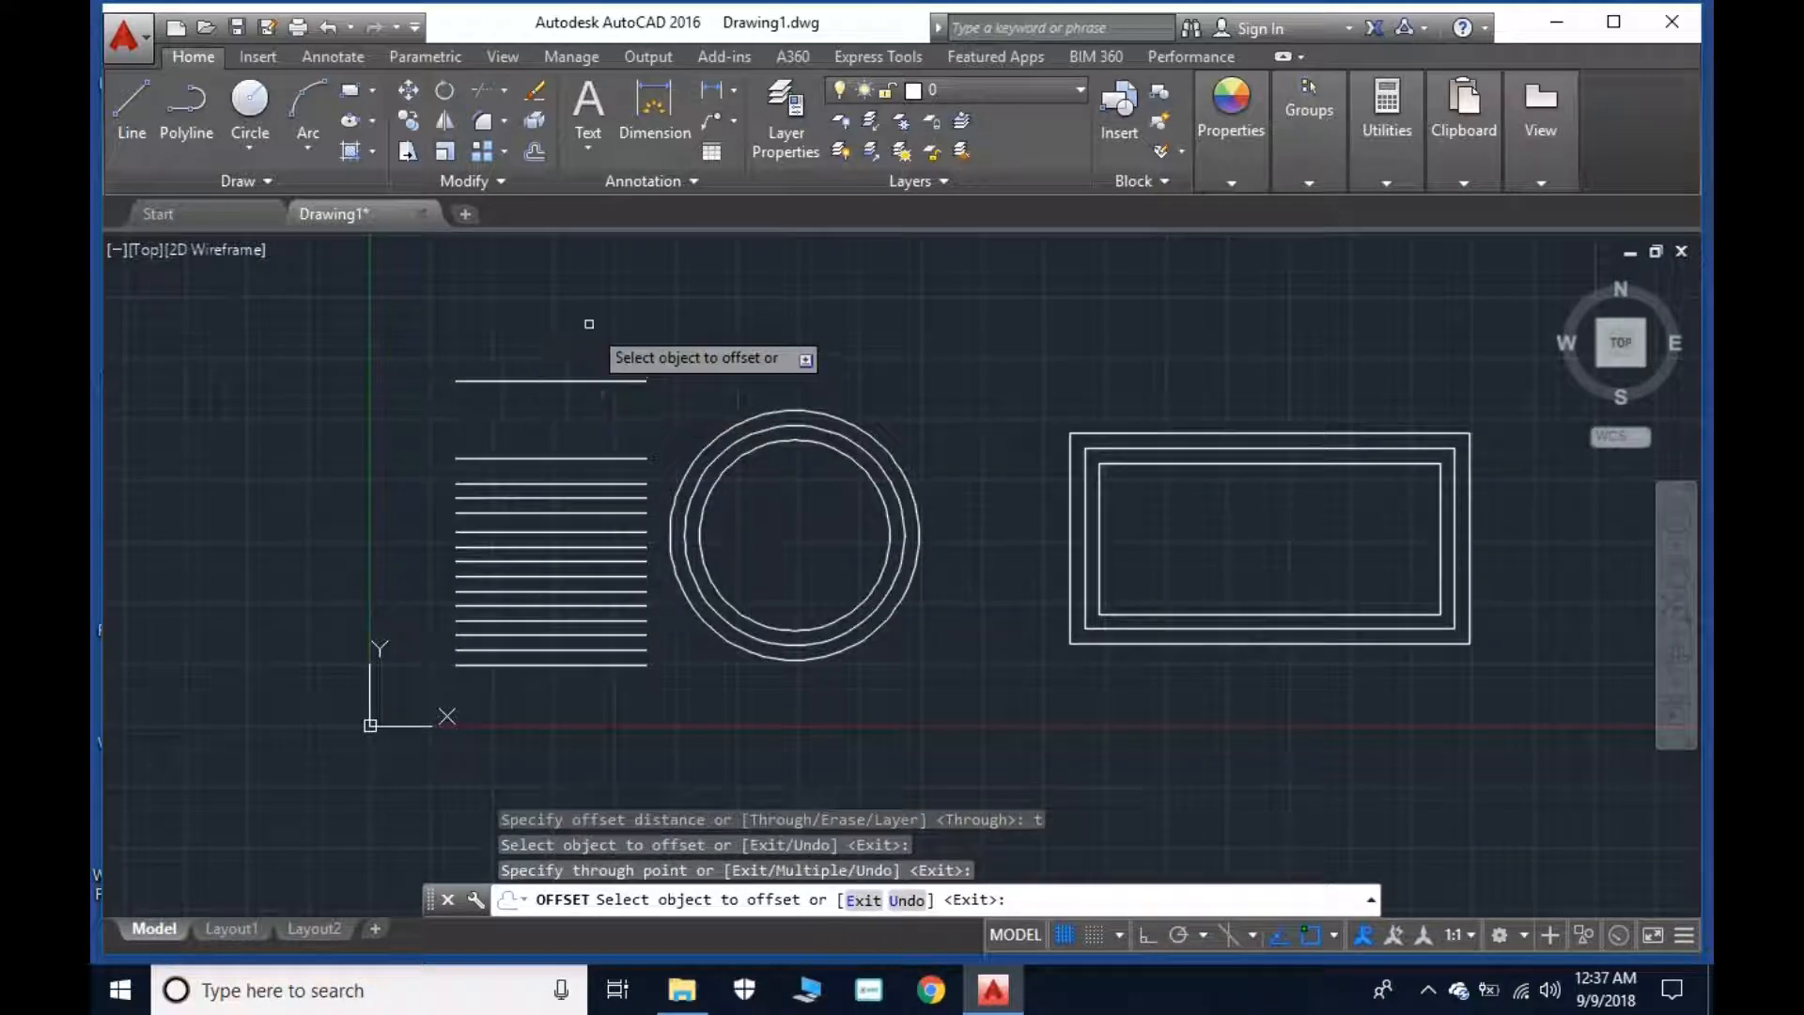
# Offset the topmost line upward through a picked point, and offset the resulting top line downward through a point between the two.
pyautogui.click(577, 381)
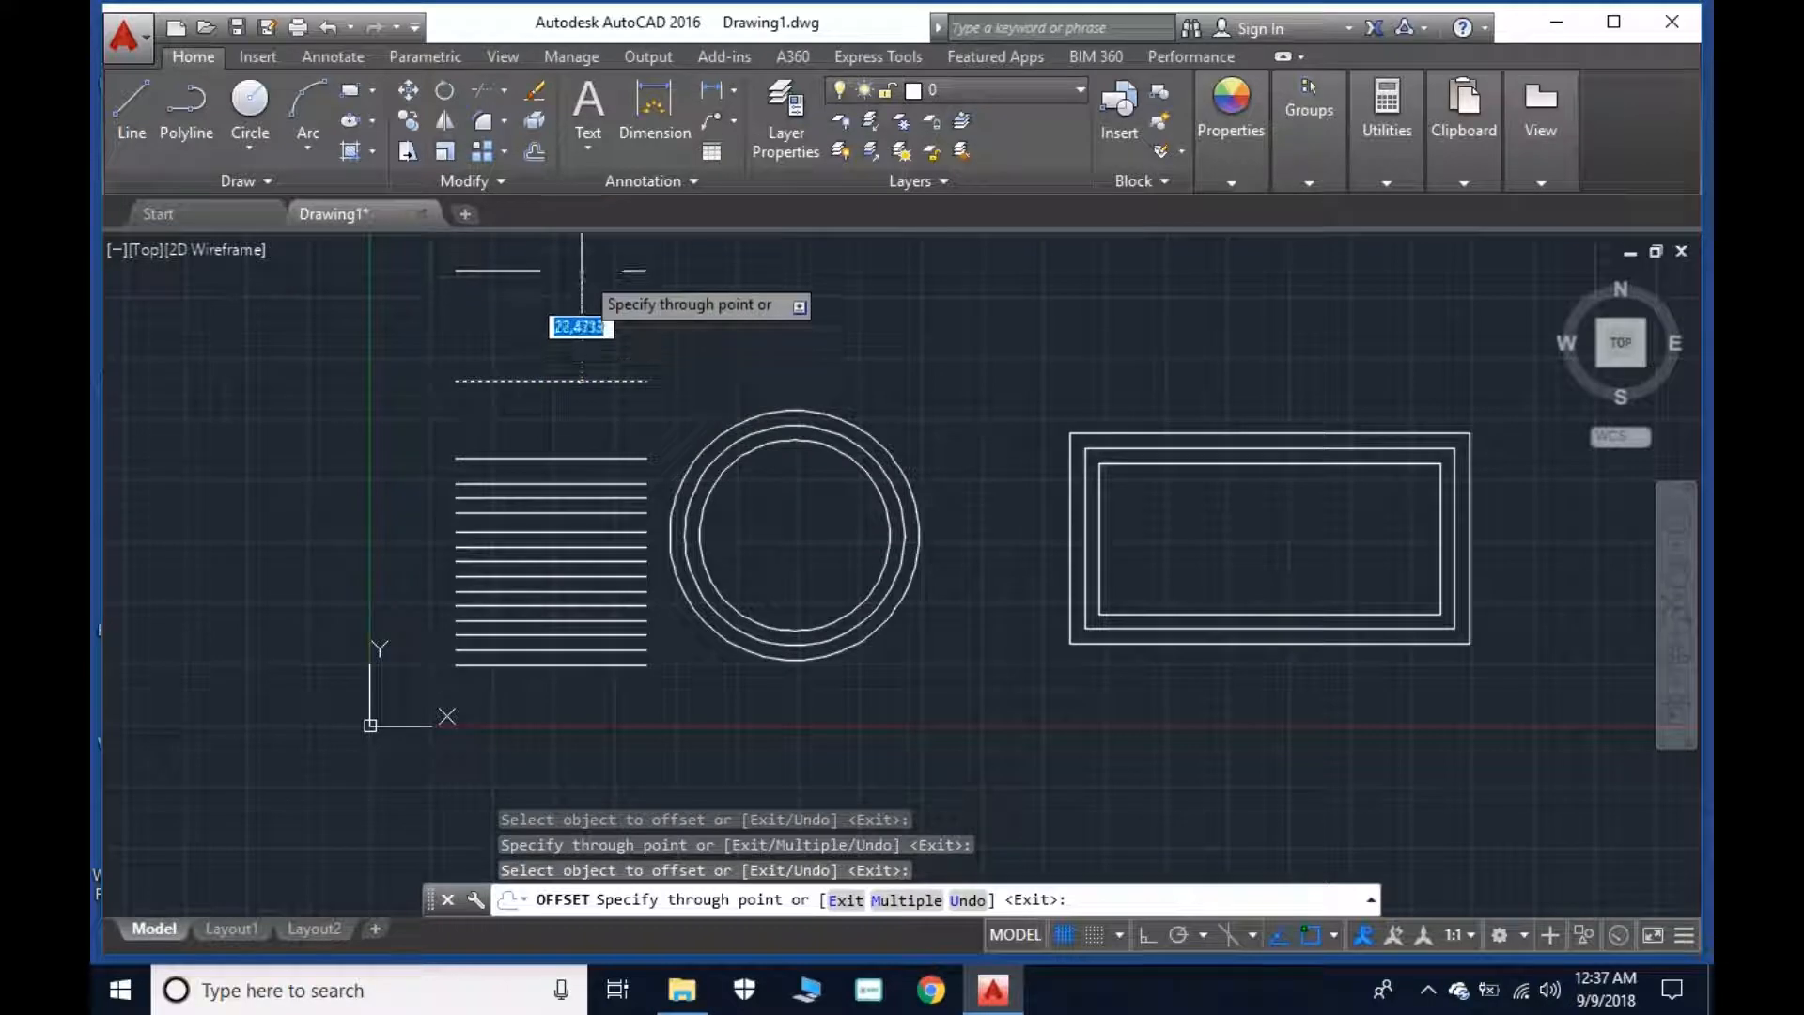
pyautogui.click(593, 273)
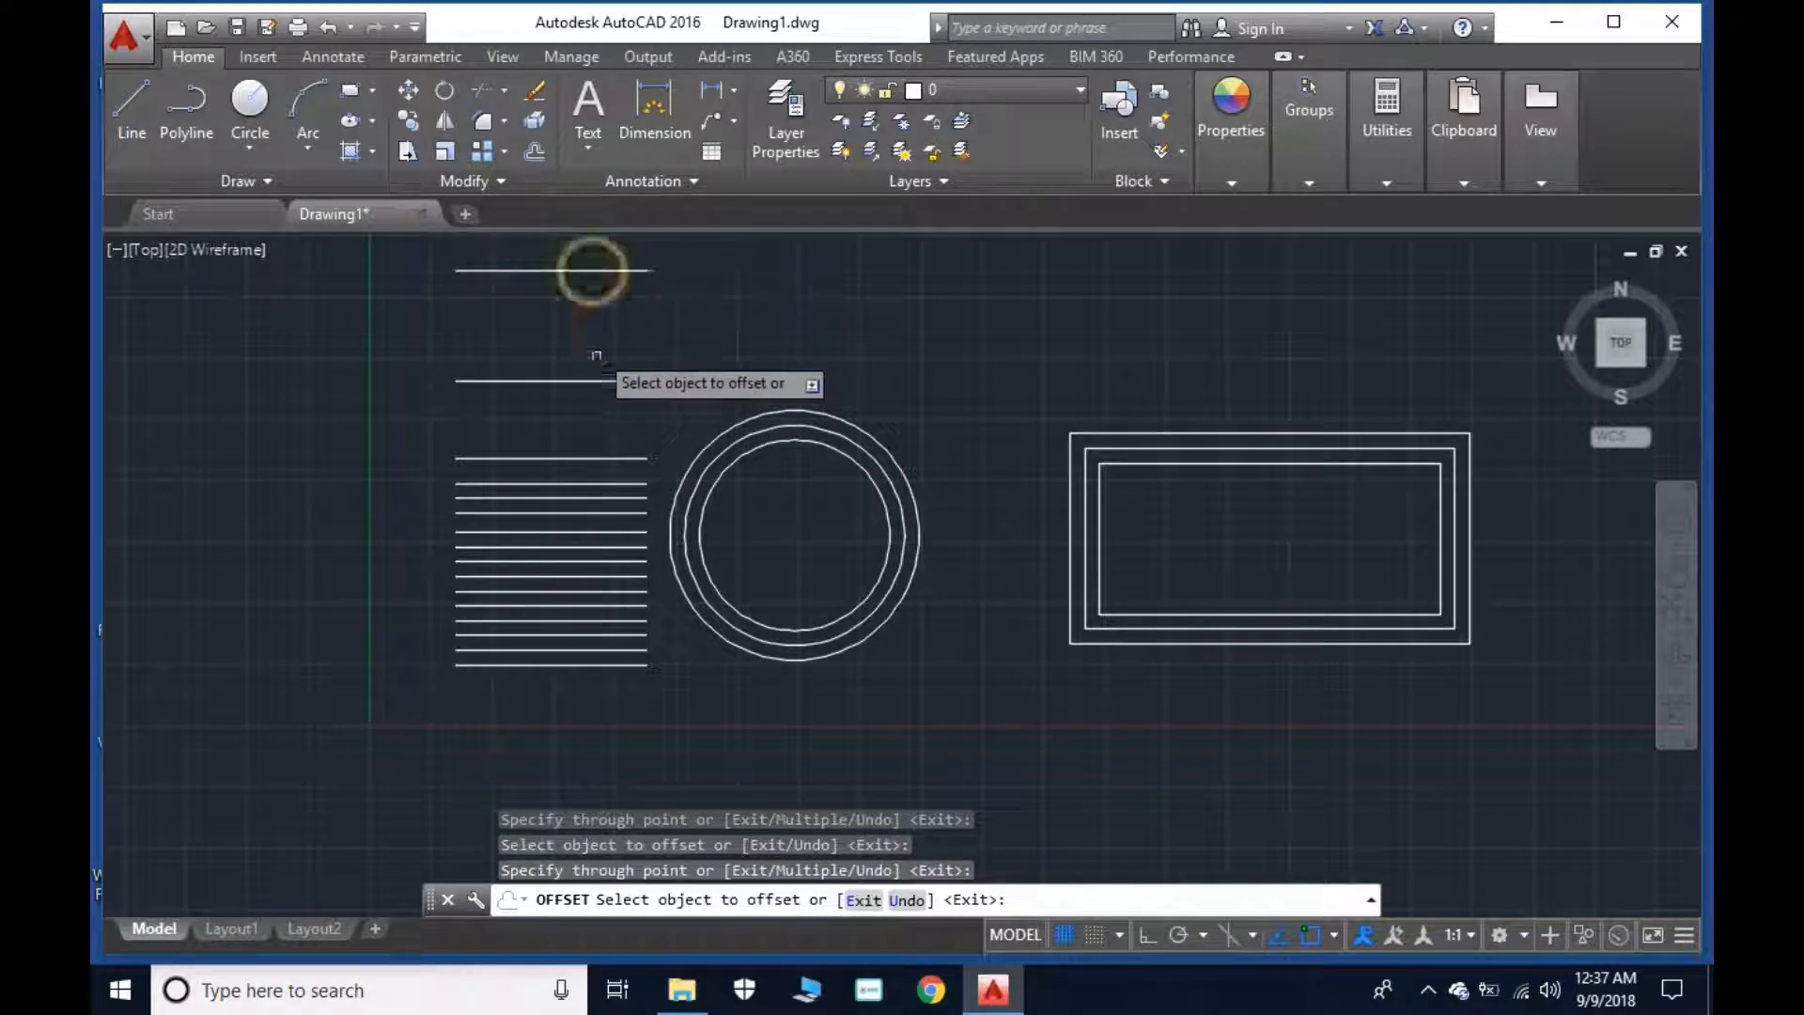
pyautogui.scroll(2, 594, 371)
pyautogui.scroll(-2, 590, 366)
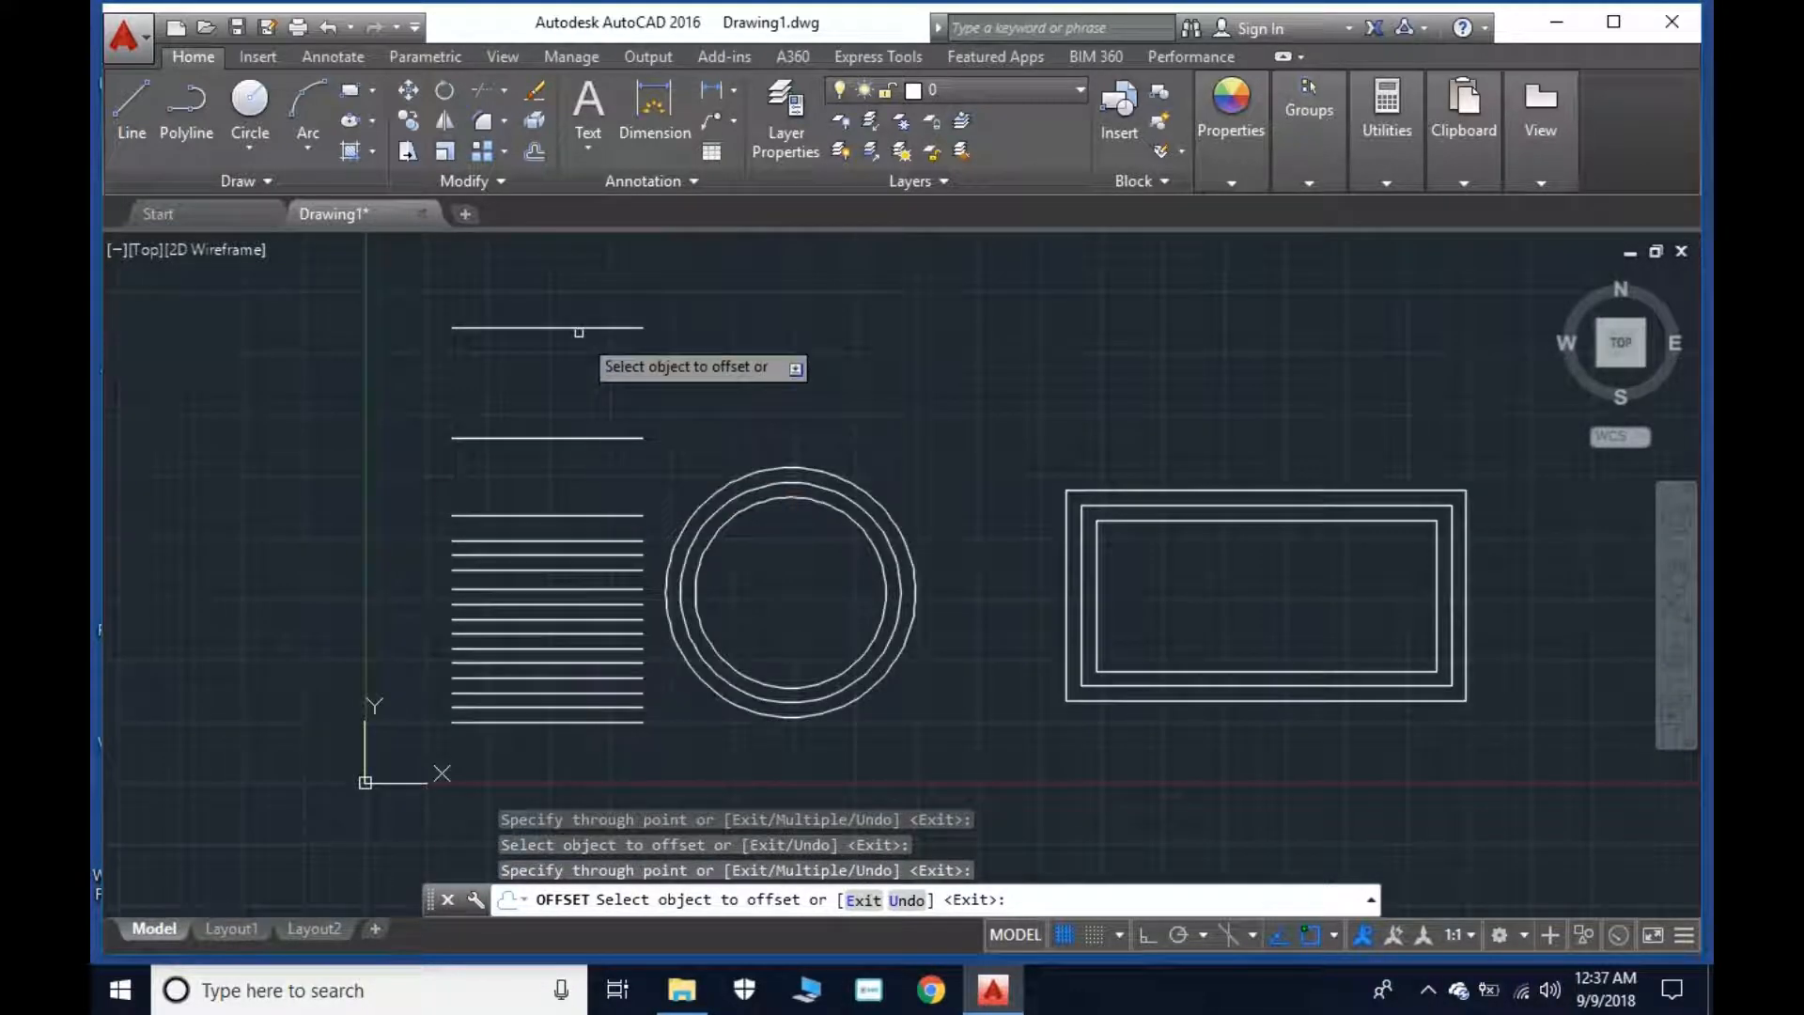
pyautogui.click(583, 327)
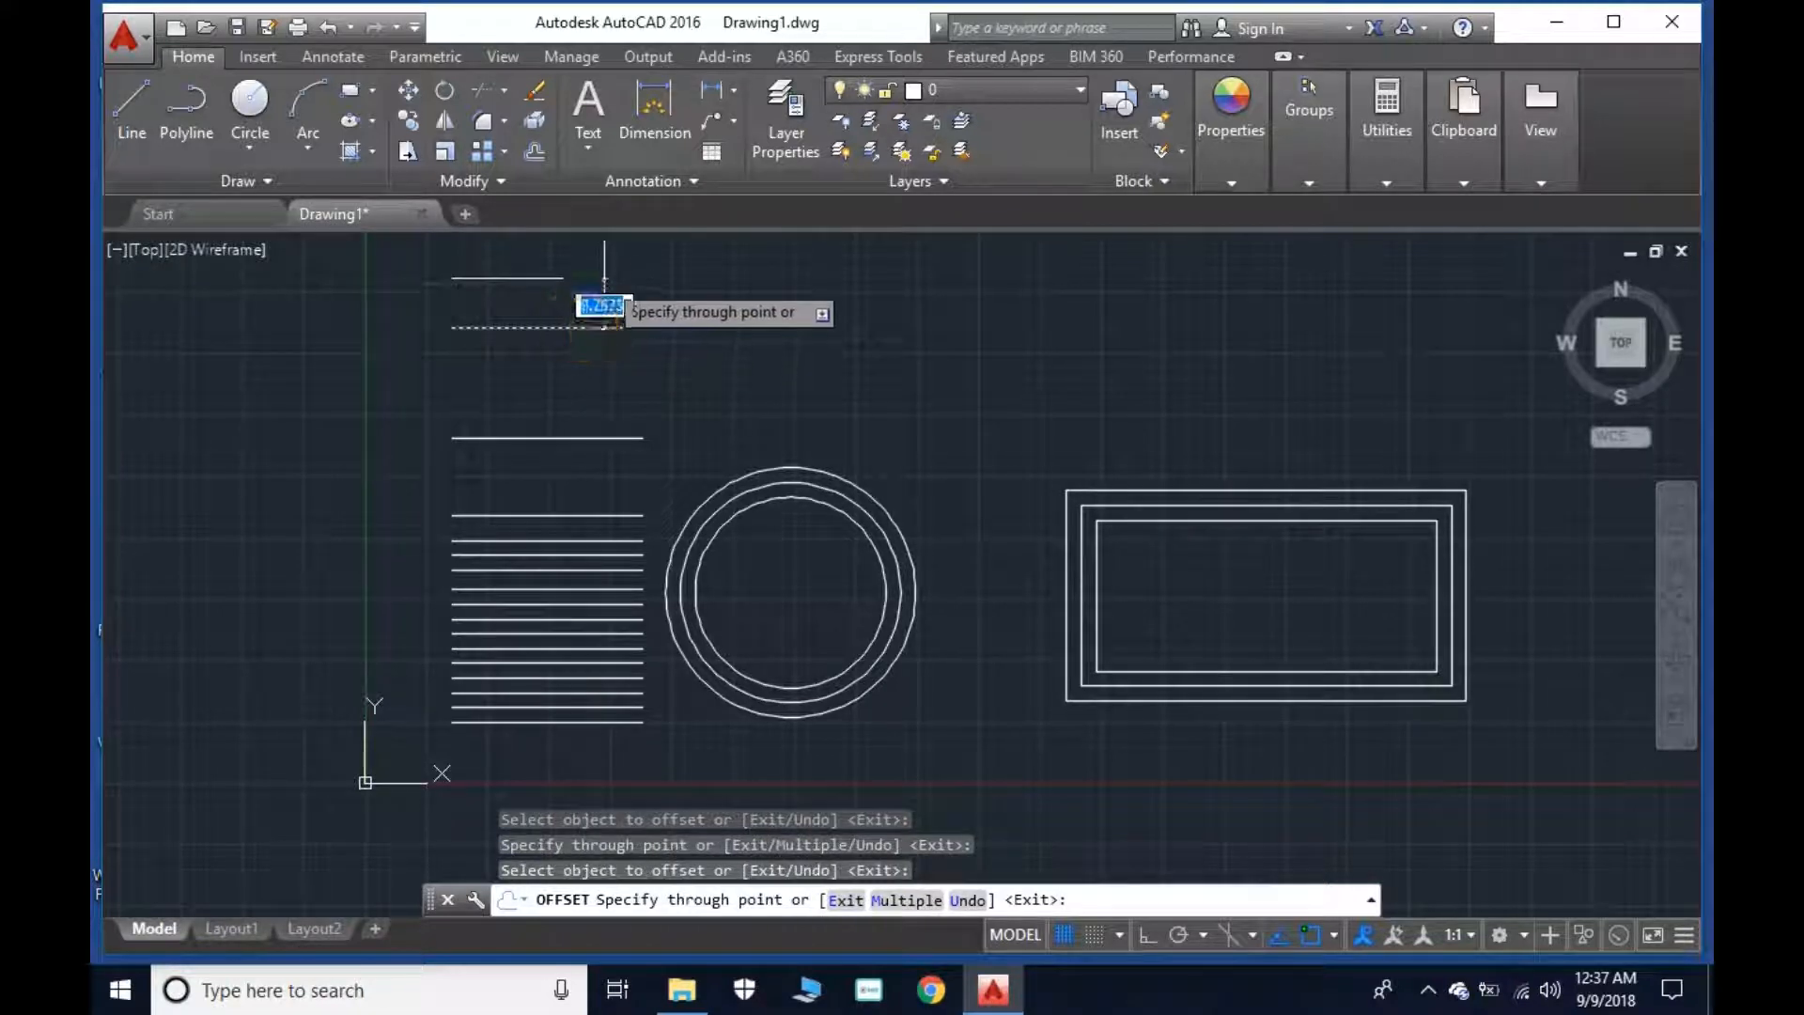
pyautogui.click(606, 386)
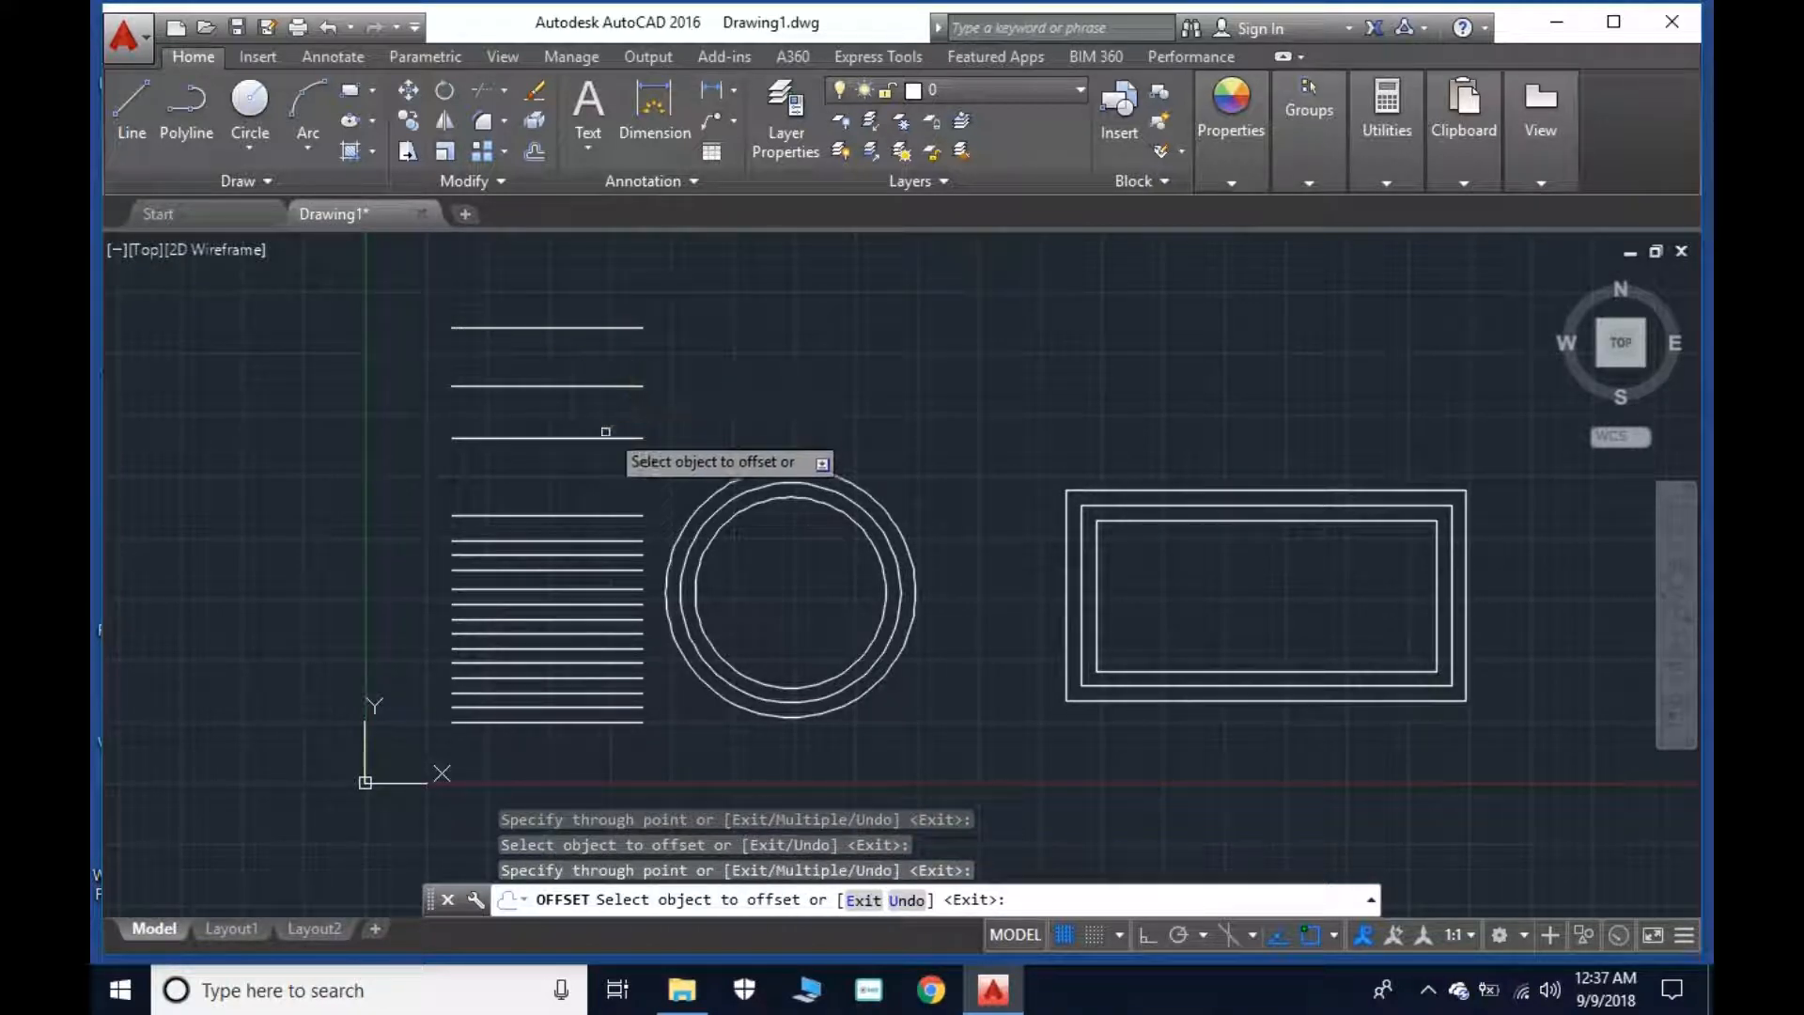
# Offset the topmost line upward with the Through option, using a distance of 12 units.
pyautogui.click(605, 327)
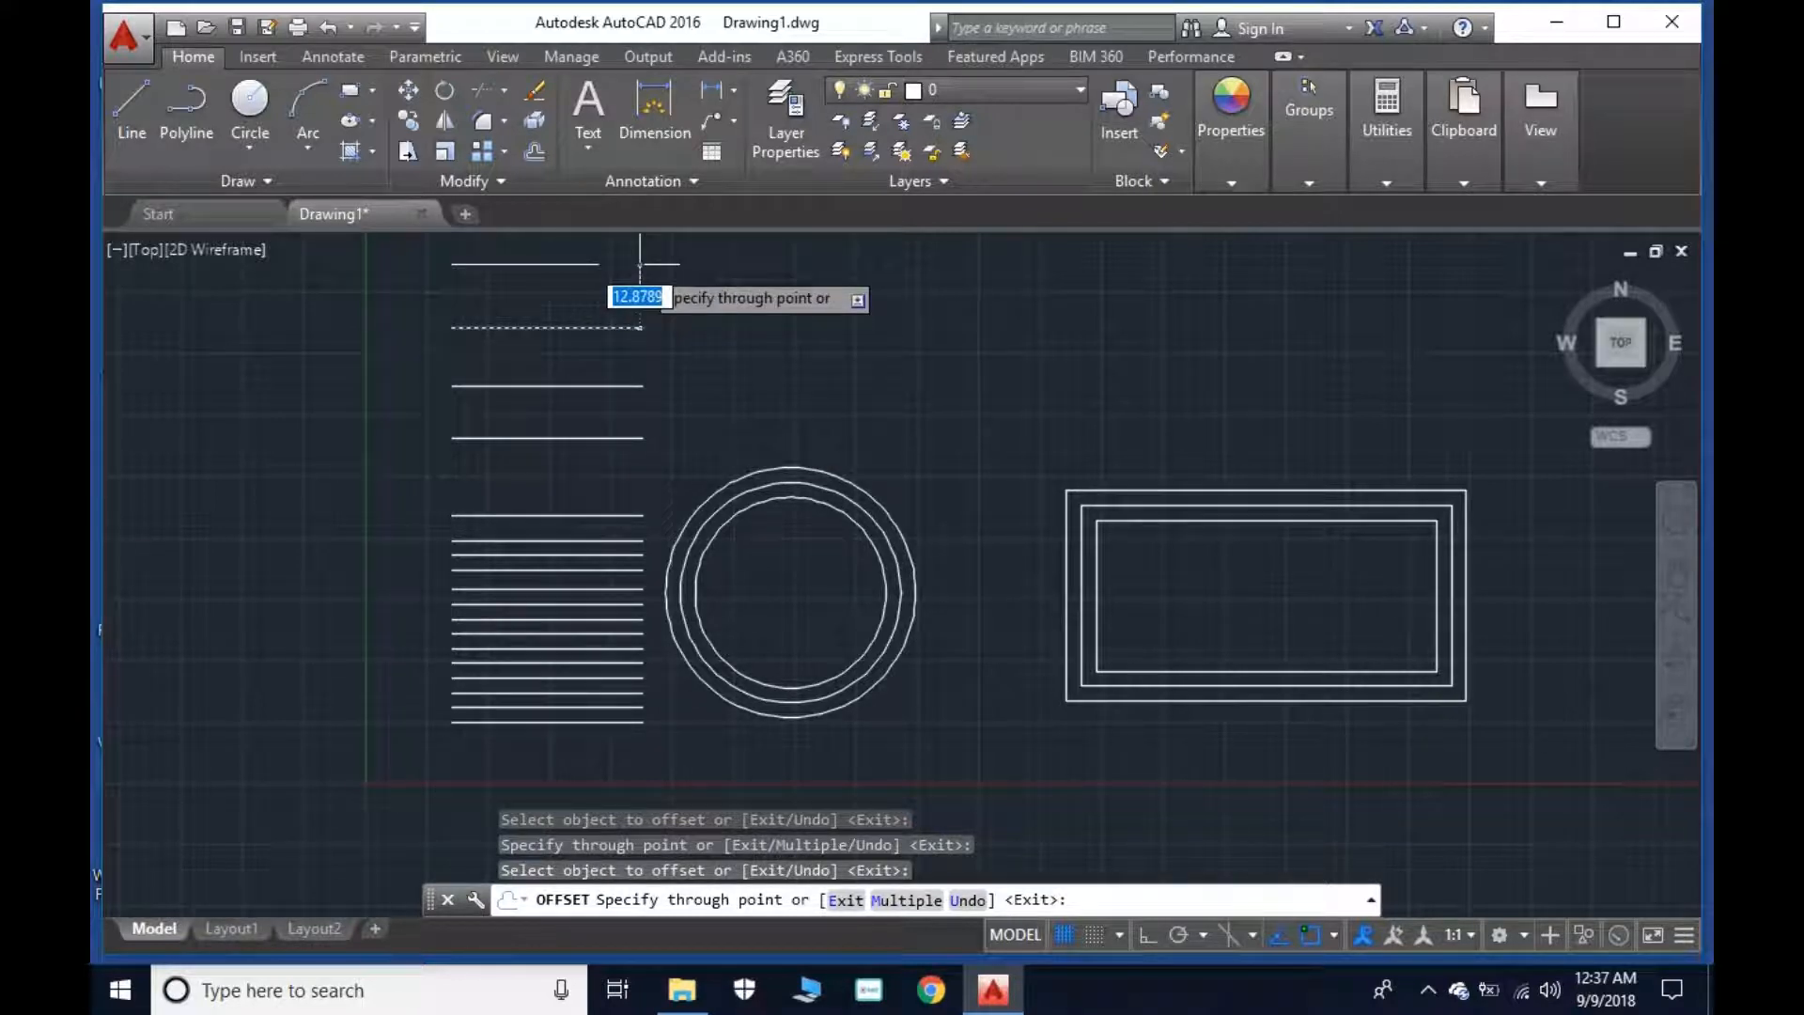
pyautogui.write('12')
pyautogui.press('Return')
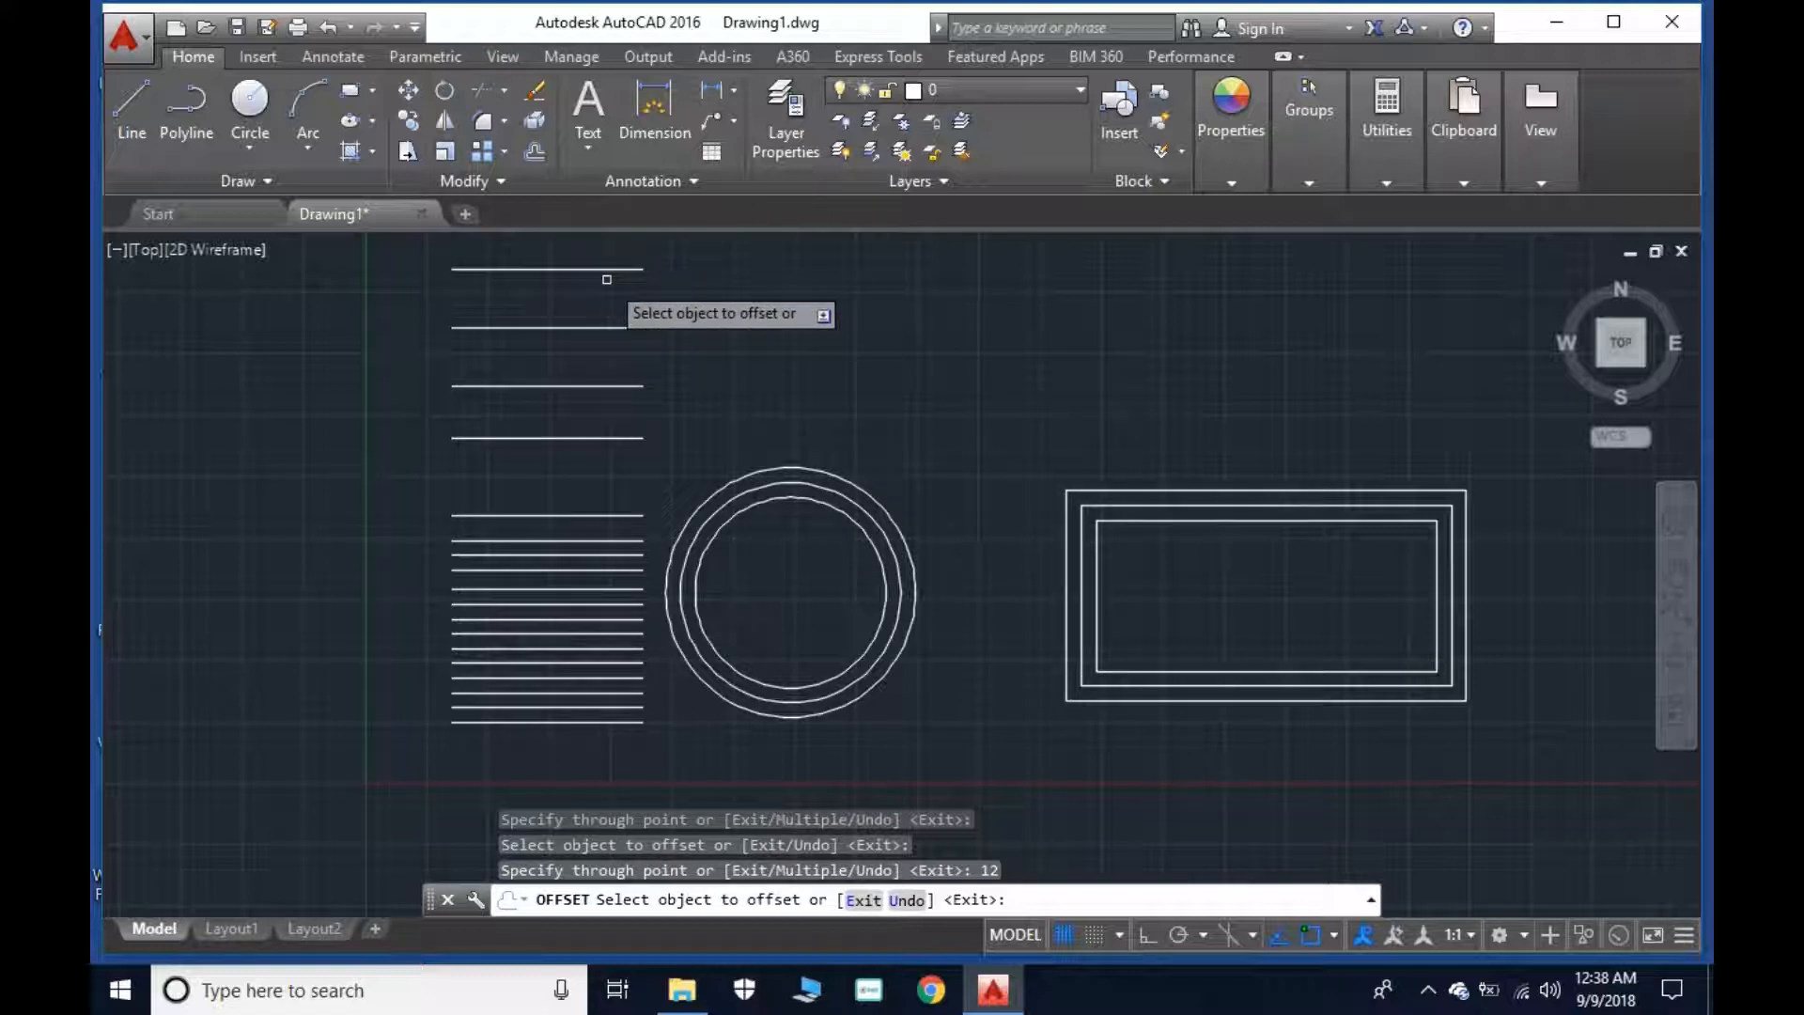
# Undo the 12-unit offset within the command and exit Offset.
pyautogui.write('u')
pyautogui.press('Return')
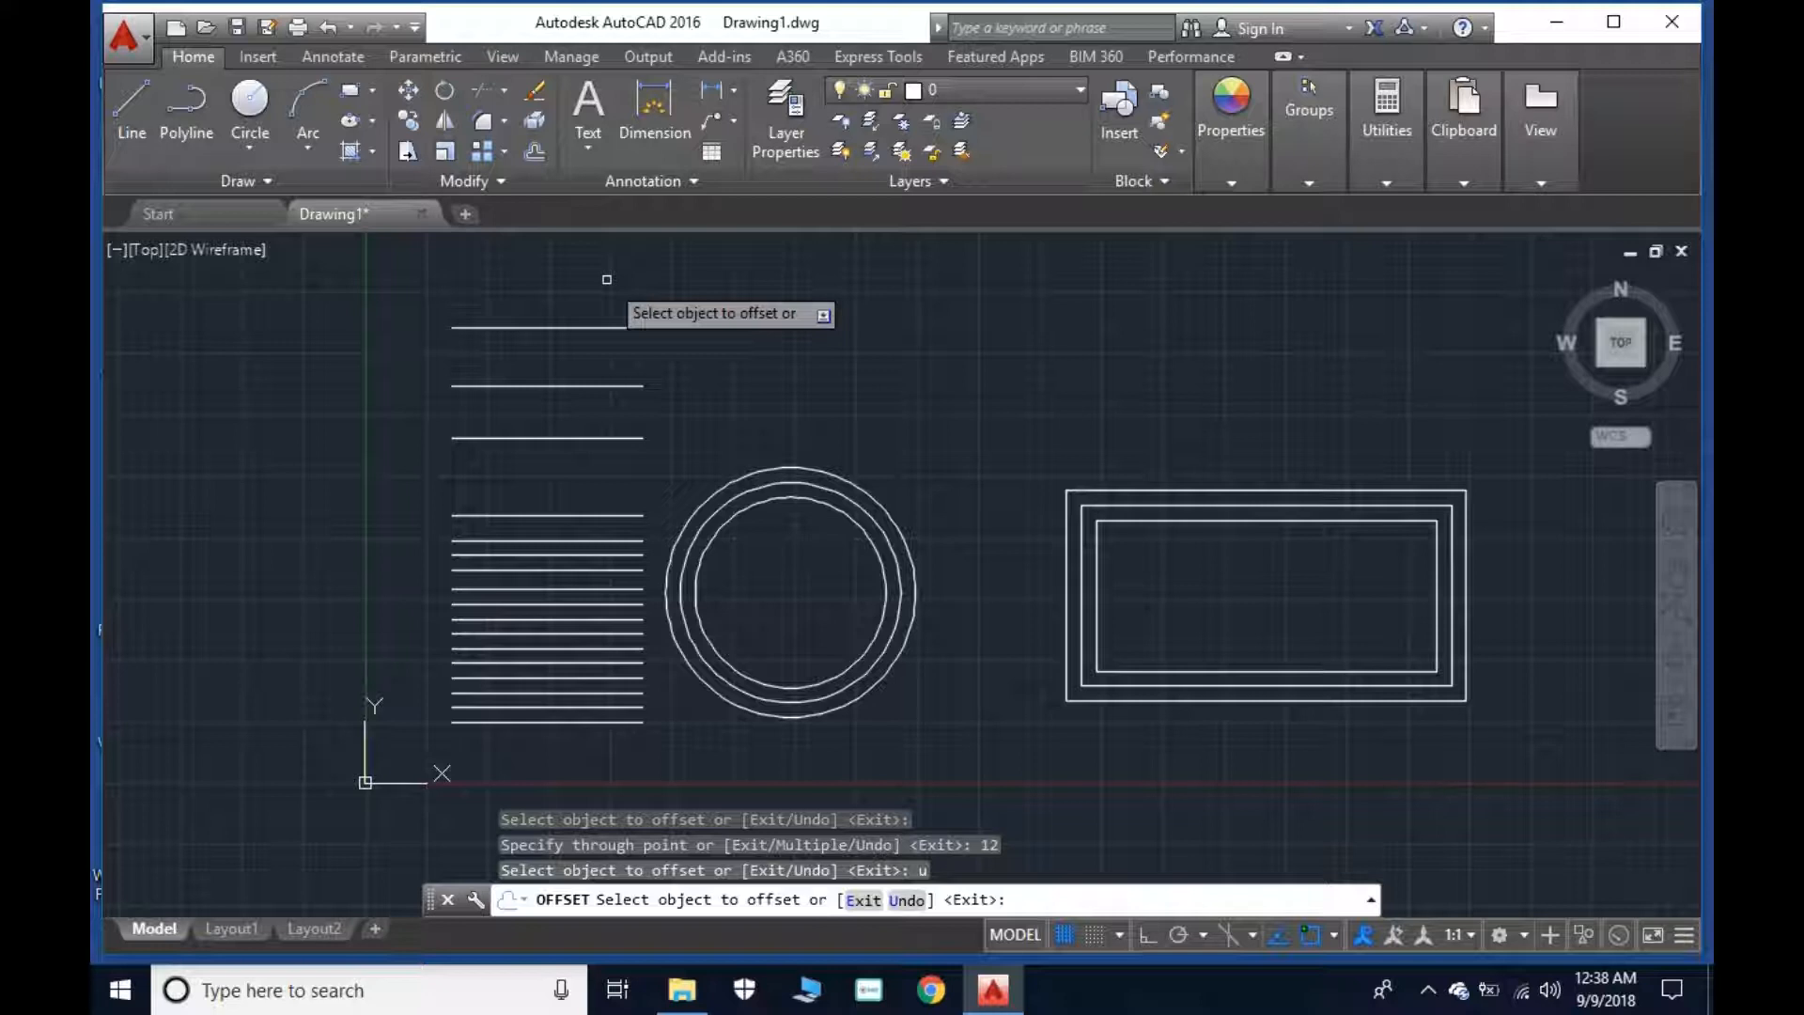
pyautogui.write('e')
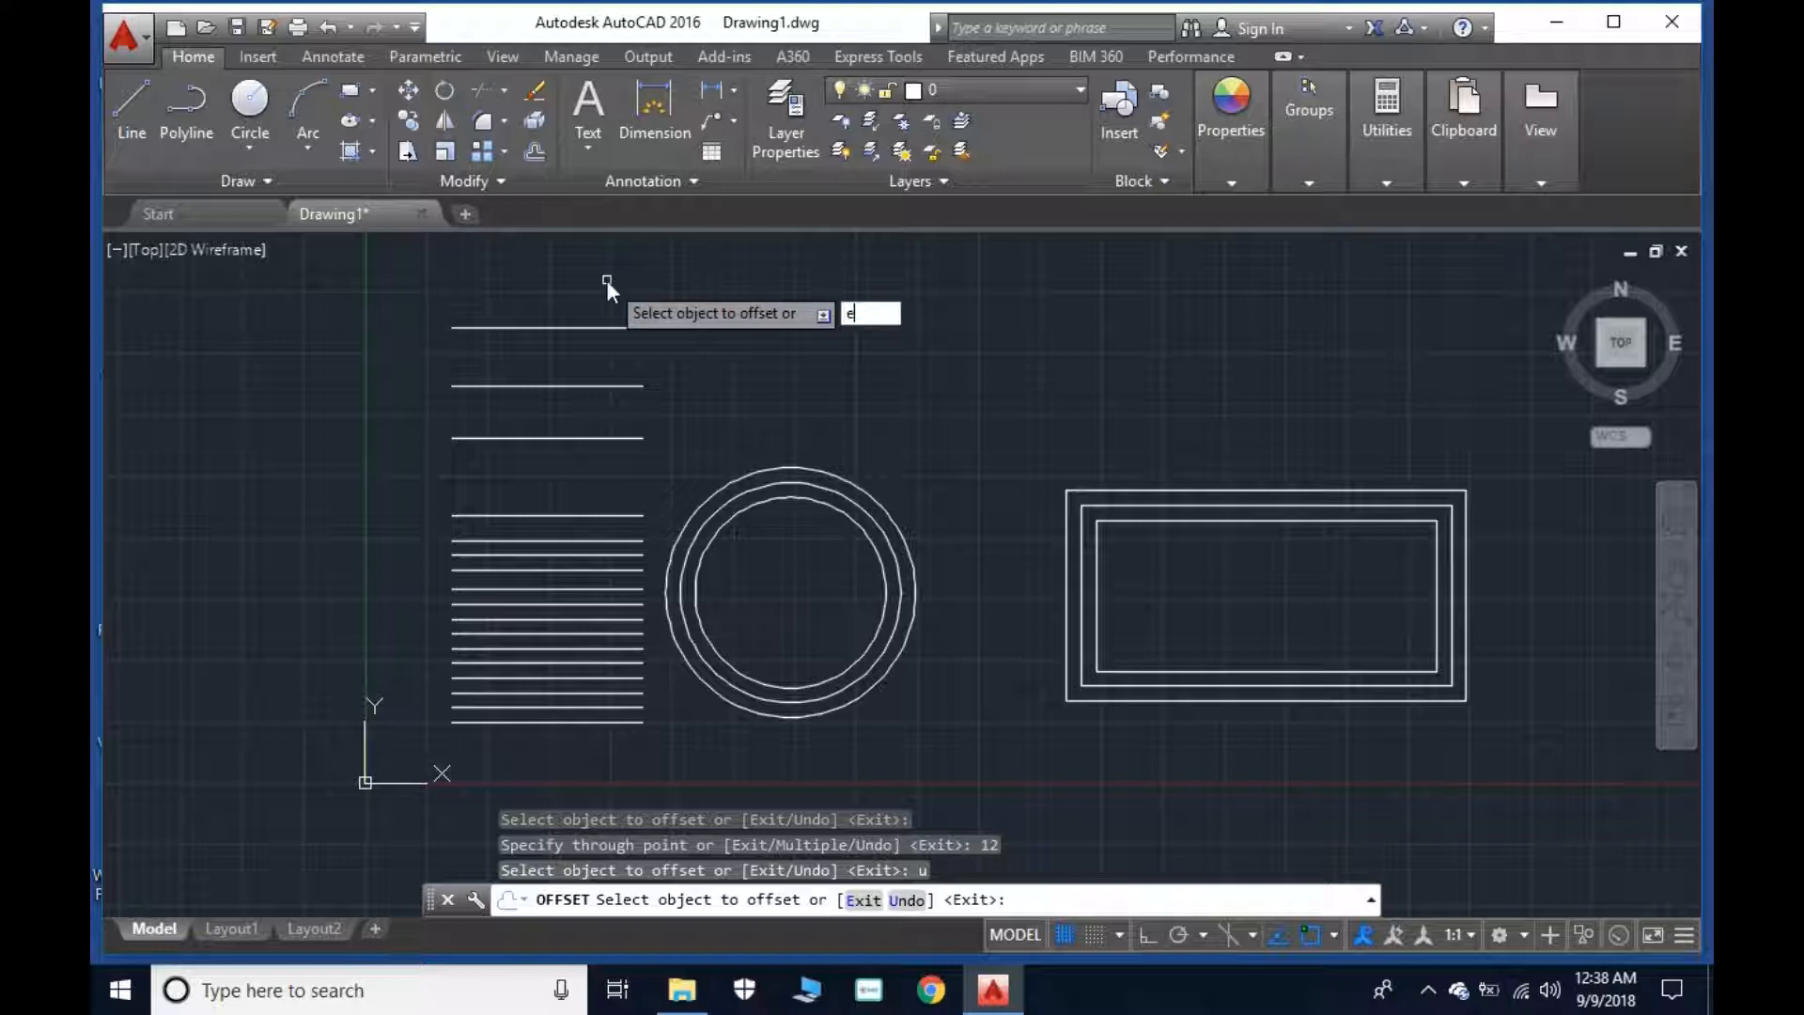
pyautogui.press('Return')
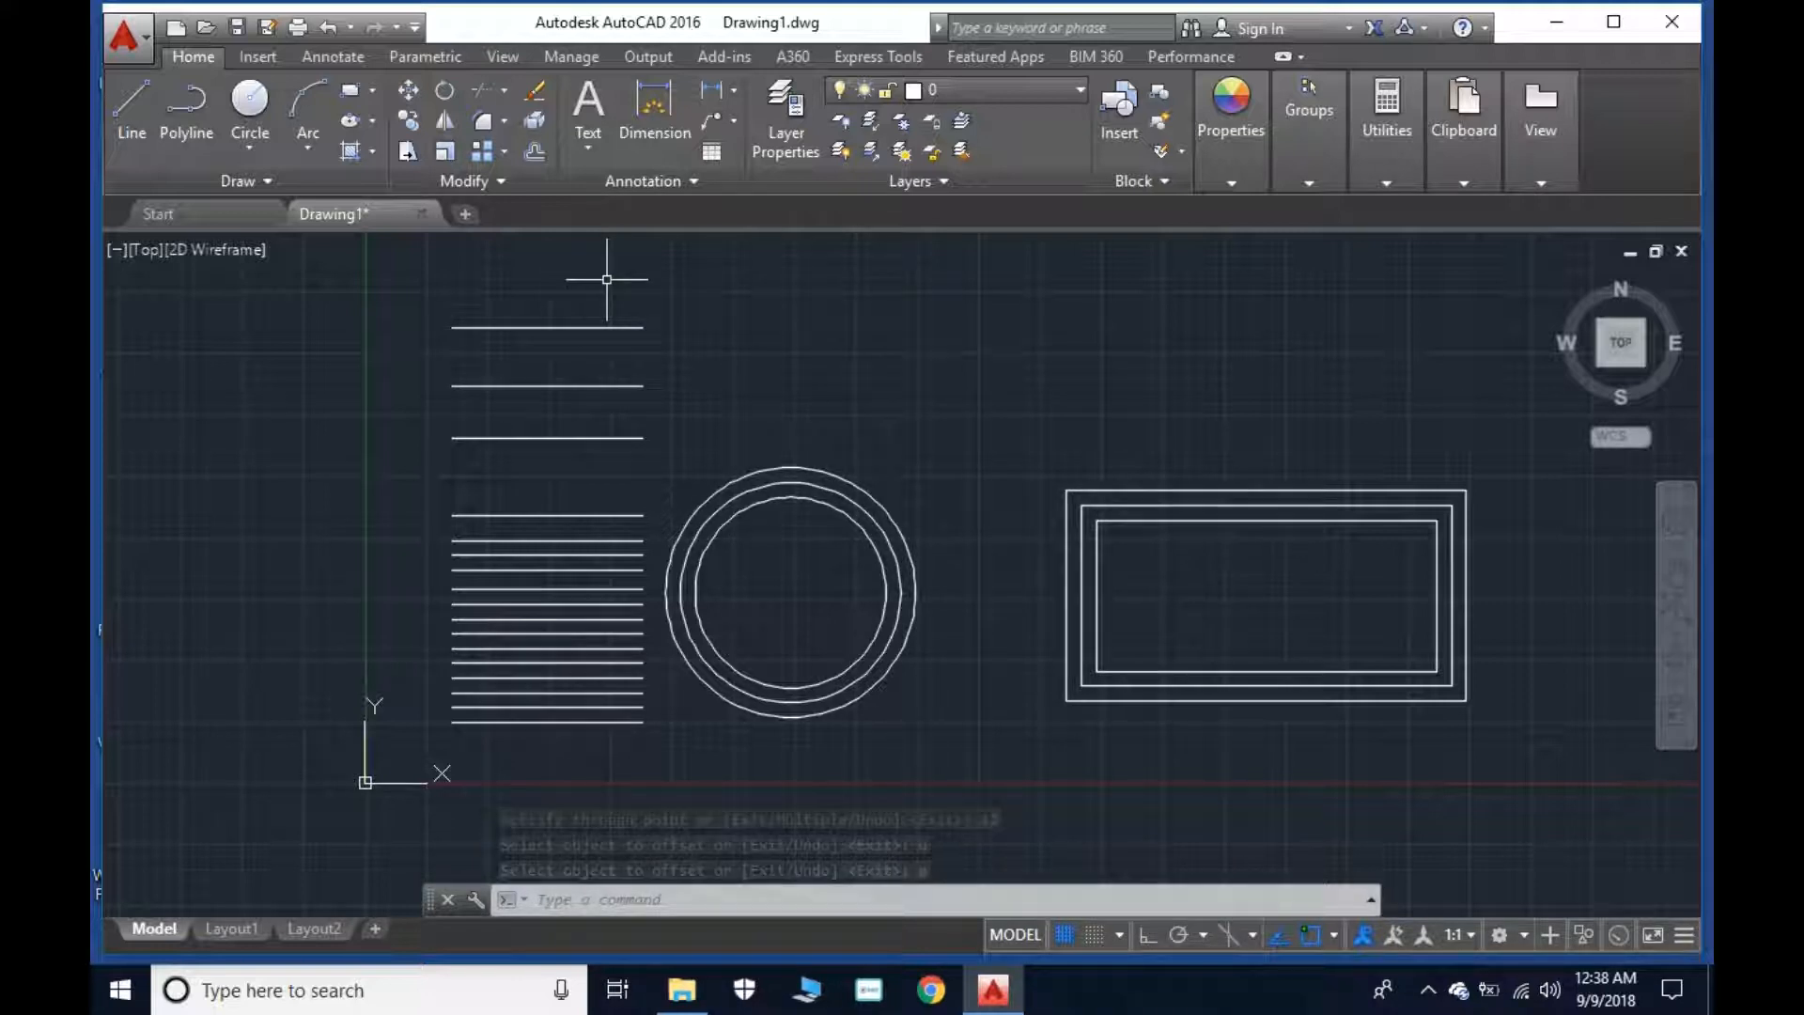
pyautogui.press('Escape')
pyautogui.press('Escape')
pyautogui.press('Escape')
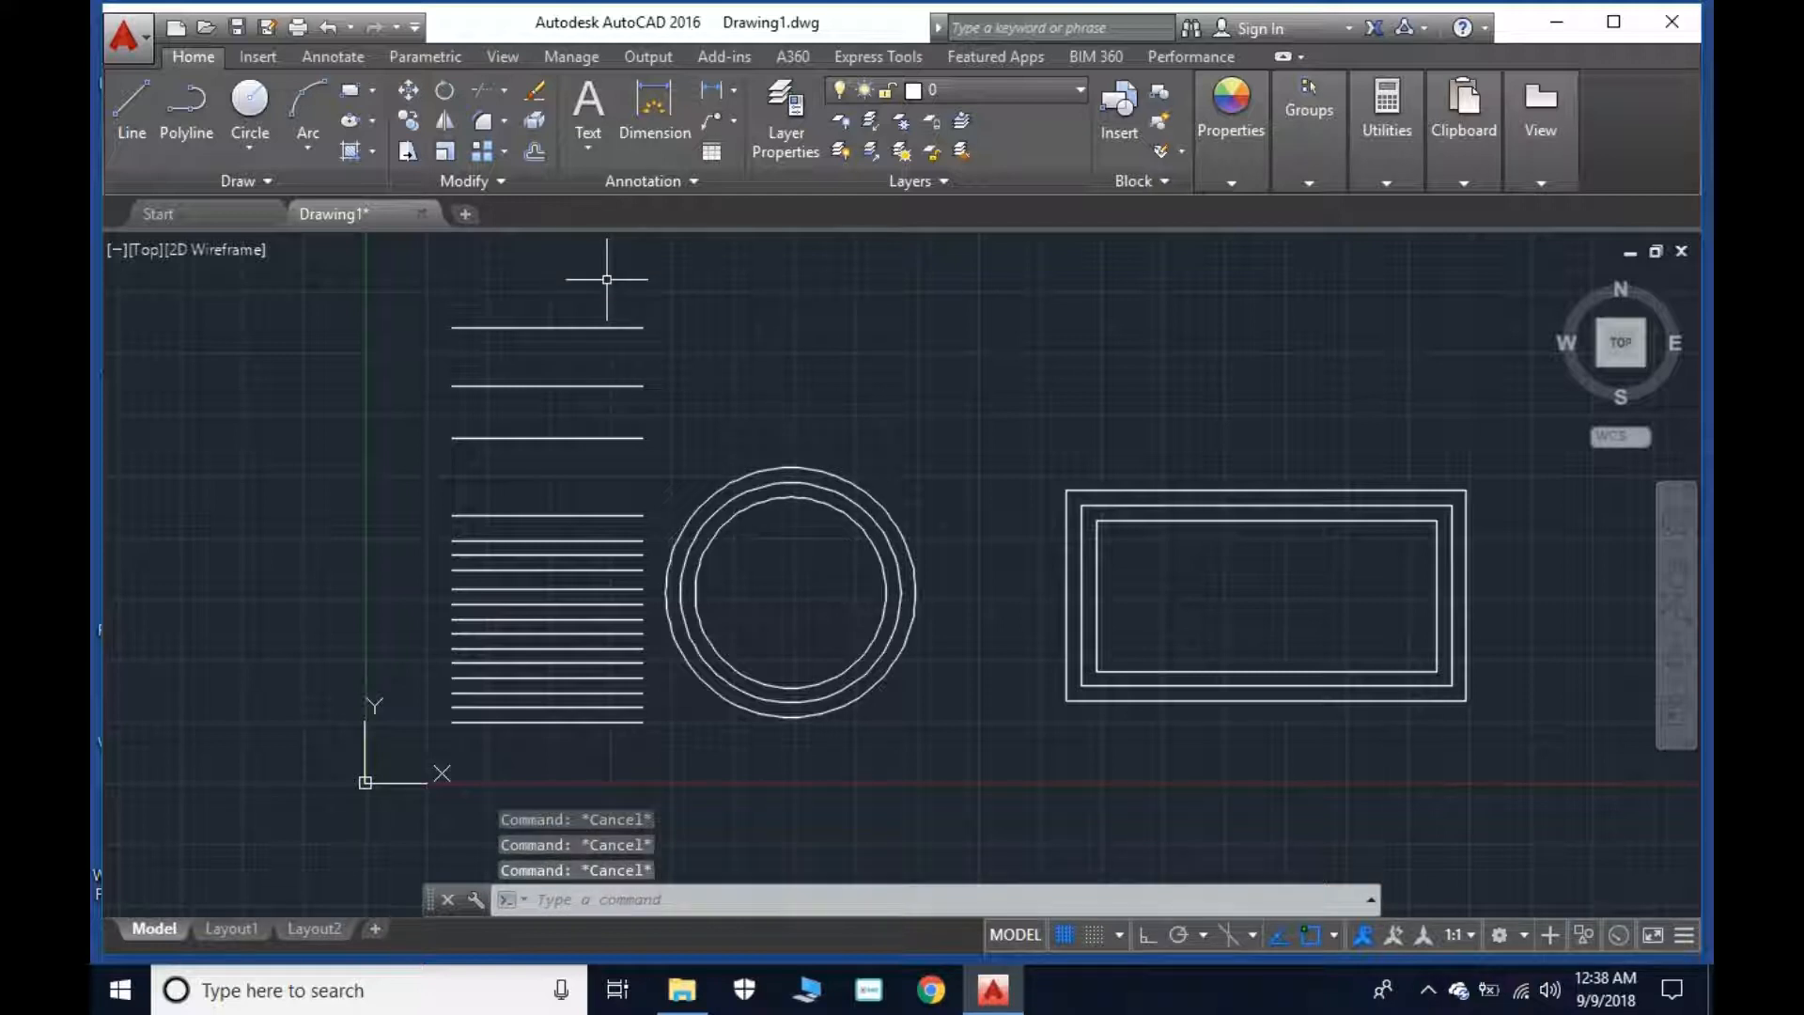
pyautogui.write('o')
pyautogui.press('Return')
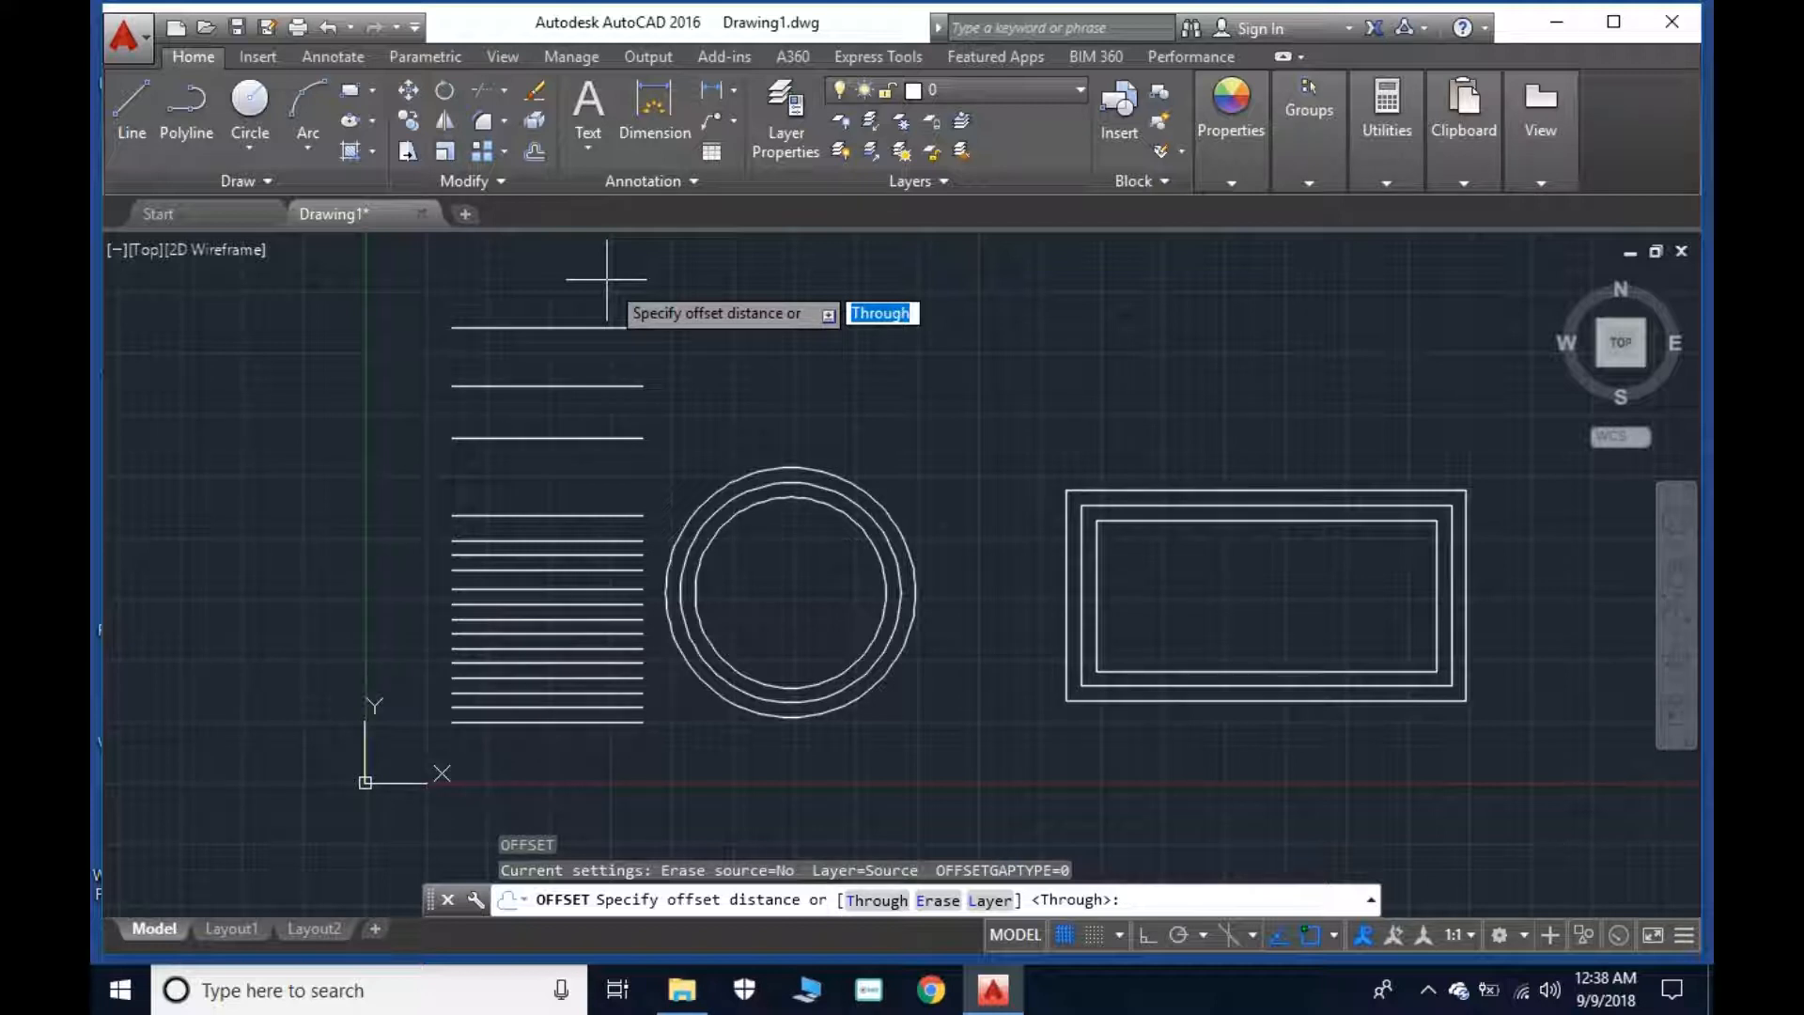
pyautogui.press('Escape')
pyautogui.press('Escape')
pyautogui.press('Escape')
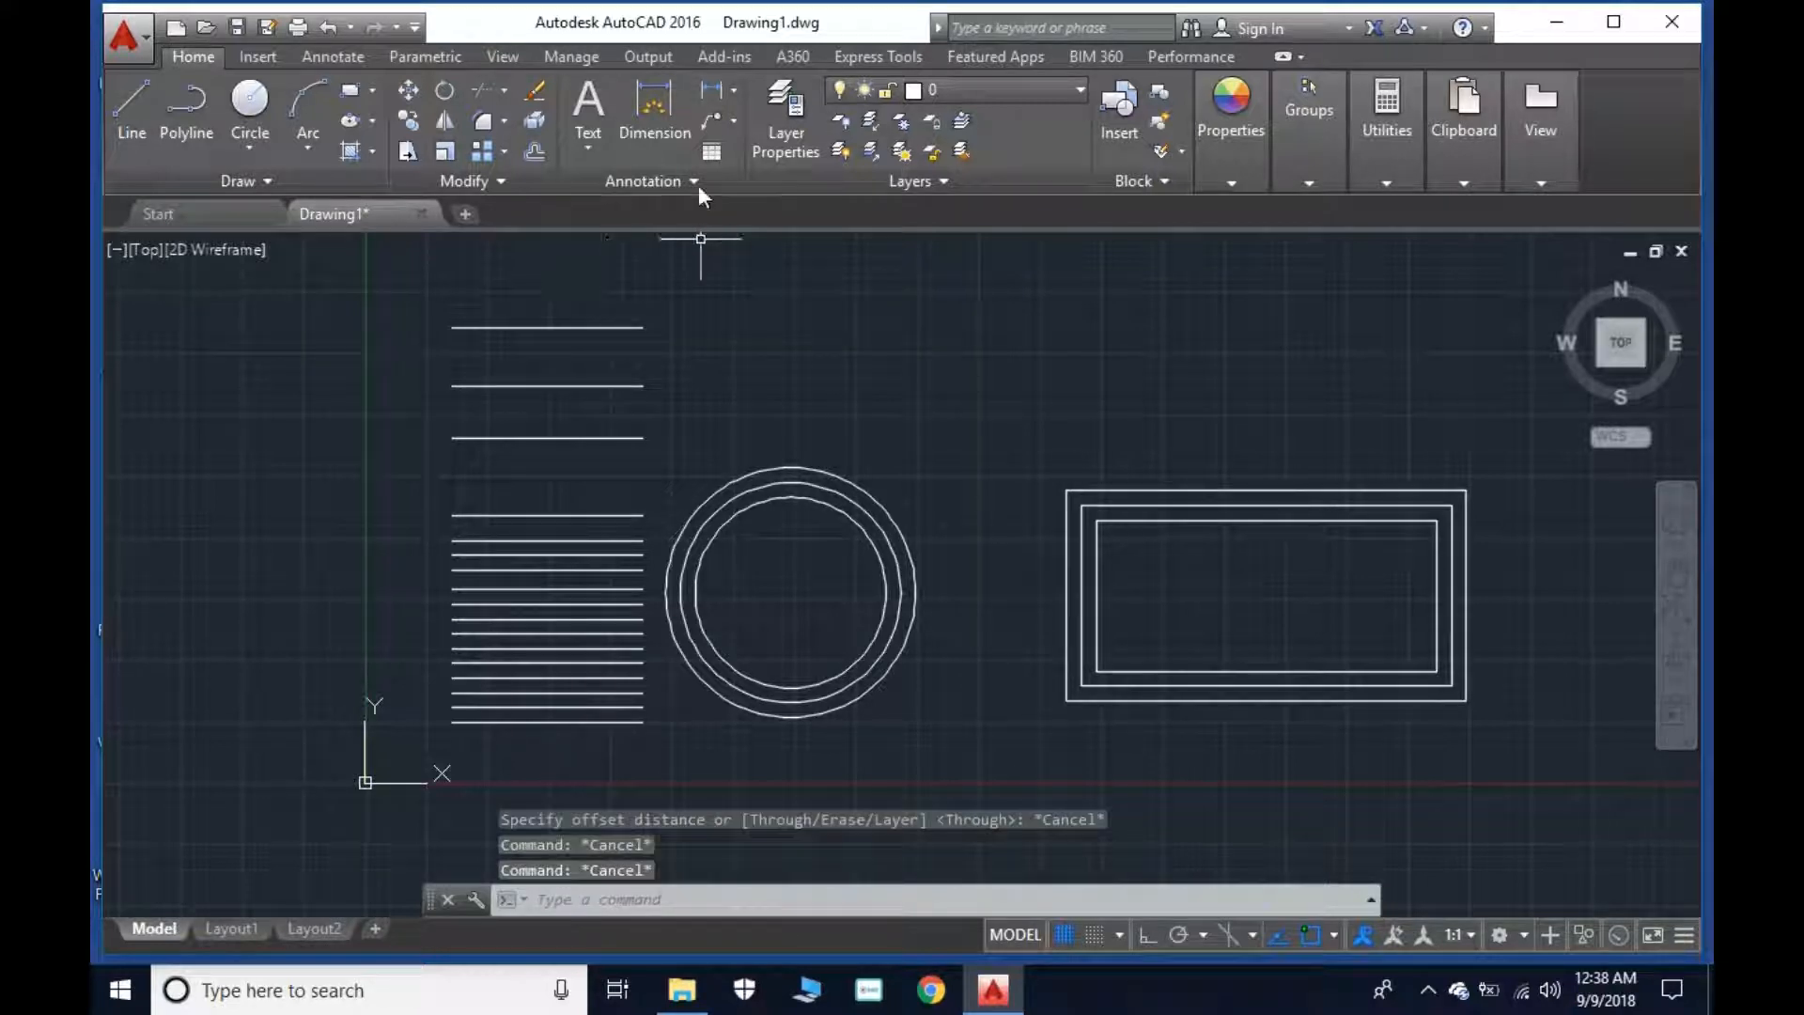
# Create two new layers in the Layer Properties Manager.
pyautogui.click(798, 130)
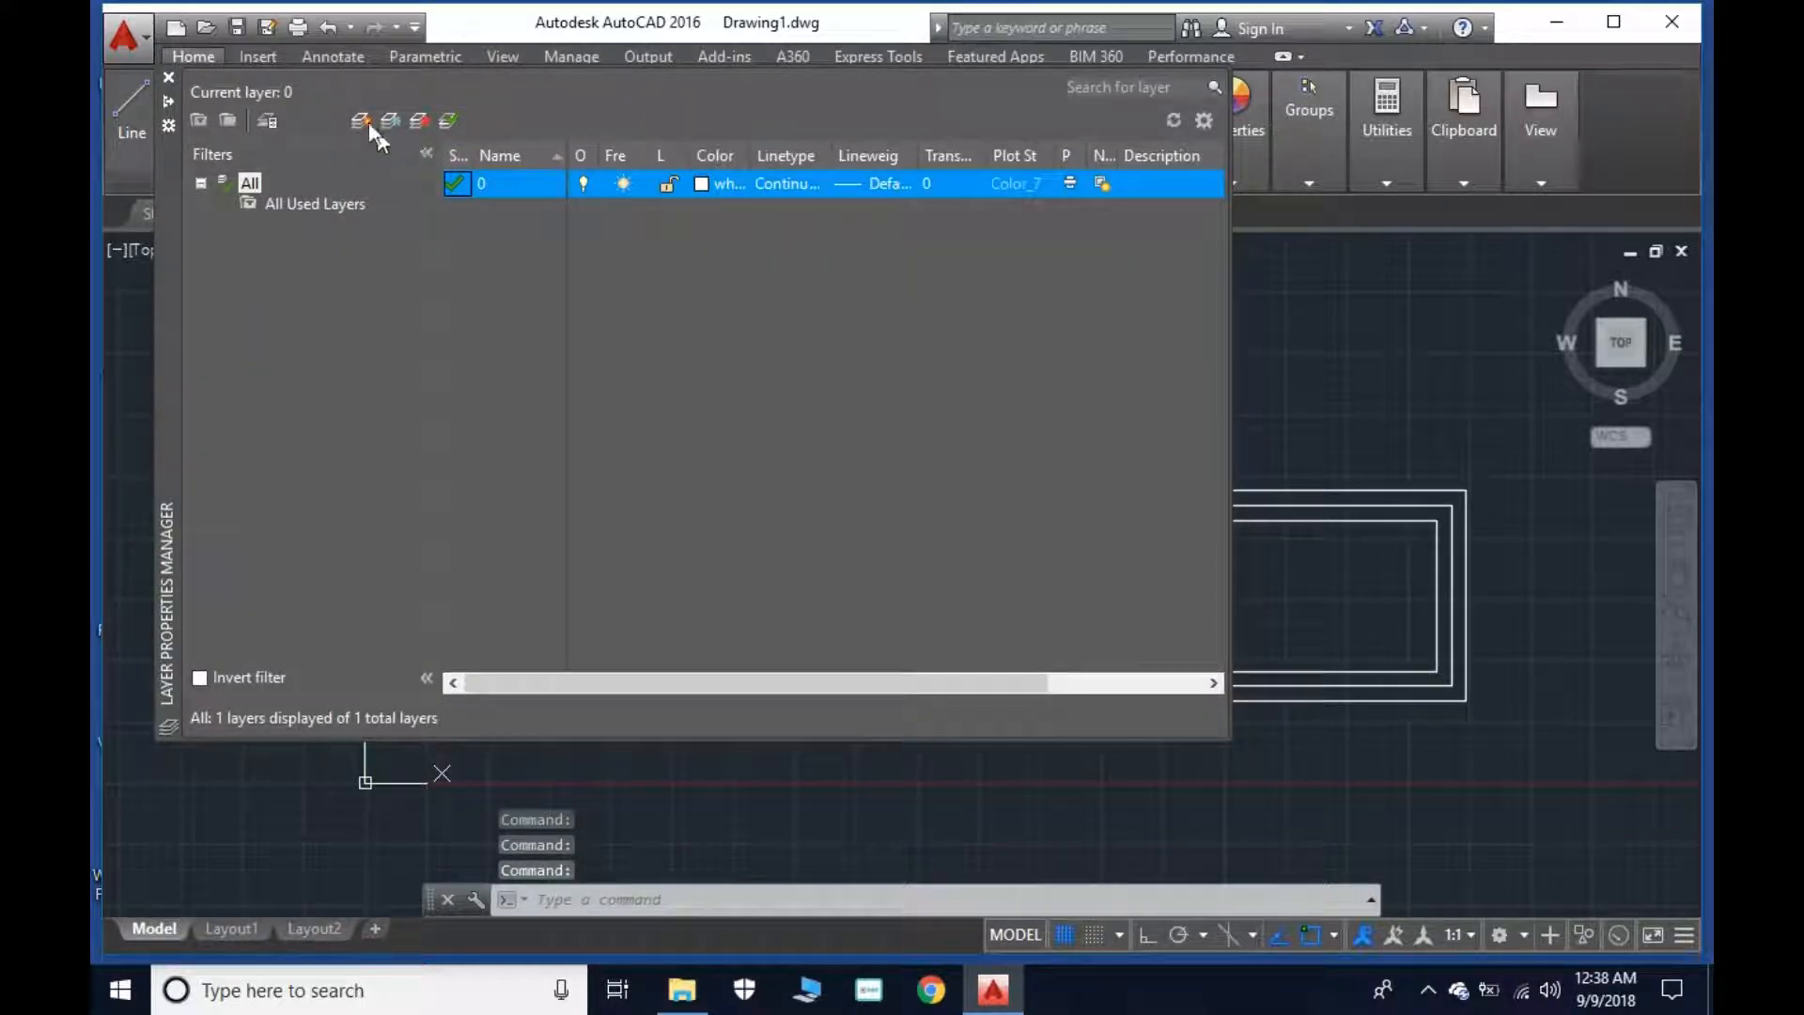
pyautogui.click(365, 118)
pyautogui.click(366, 124)
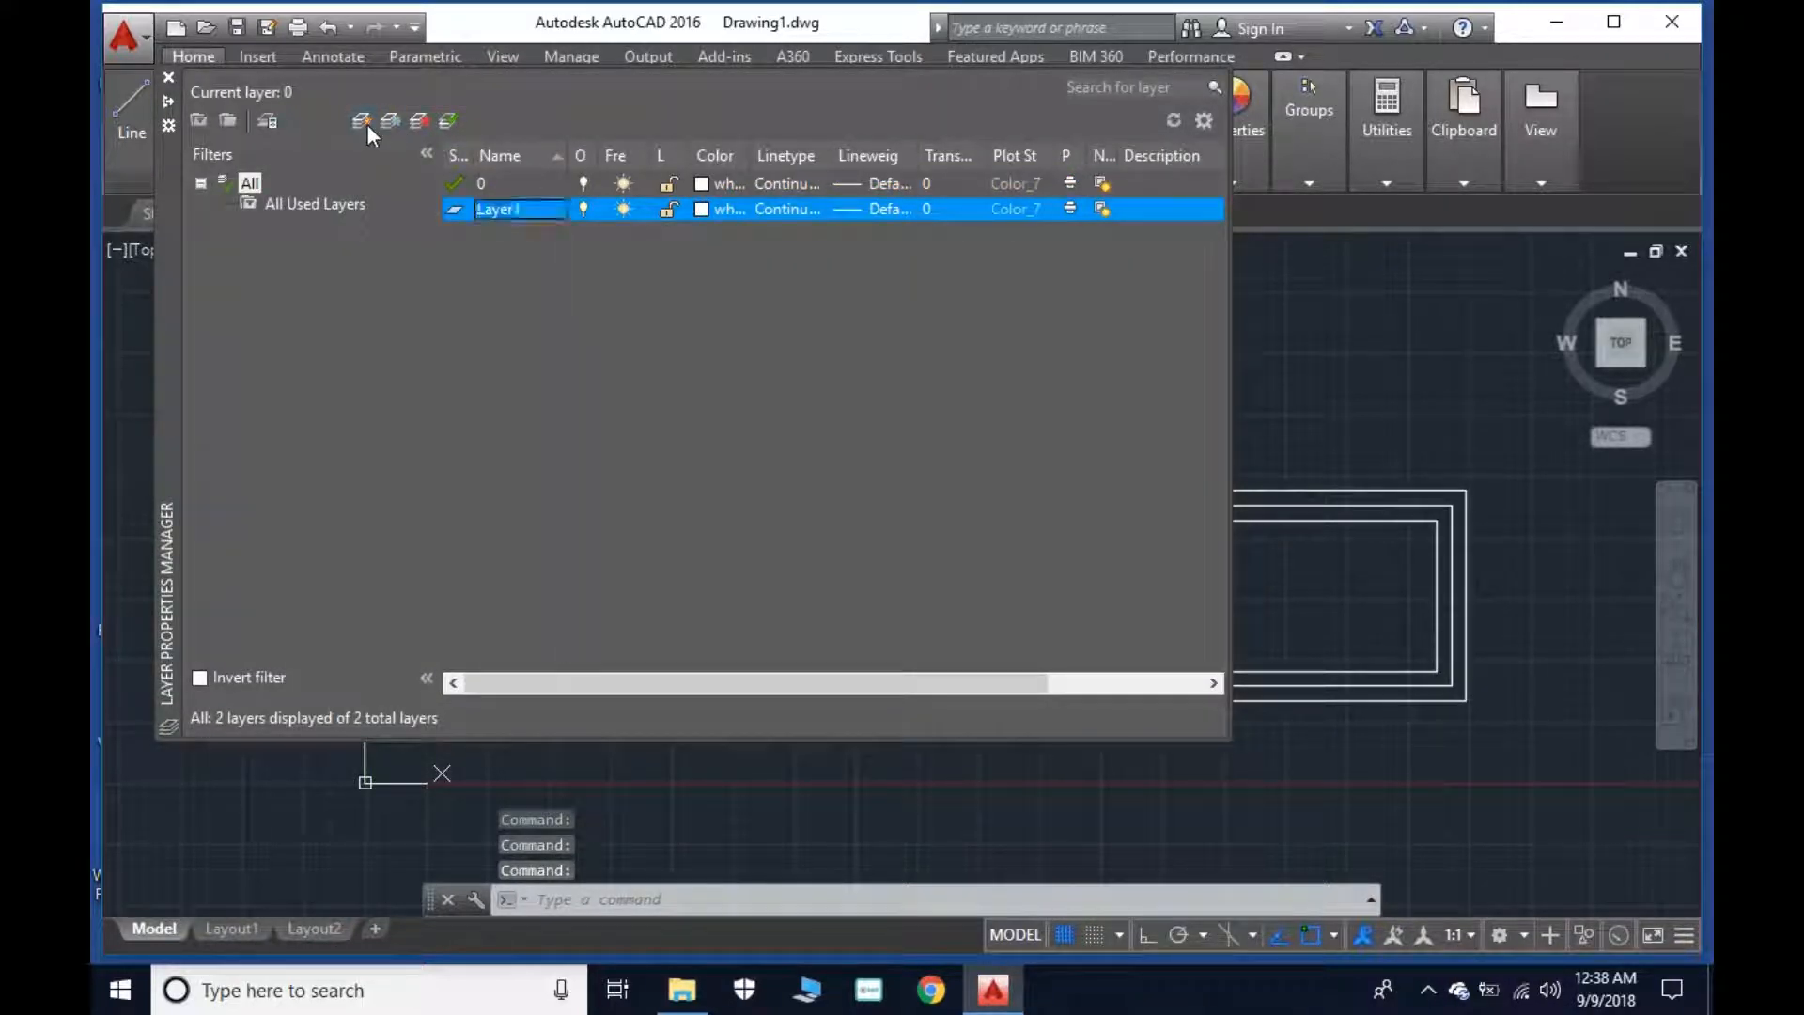
# Set Layer1's color to yellow index 50 and Layer2's color to green index 70, and close the layer manager.
pyautogui.click(703, 209)
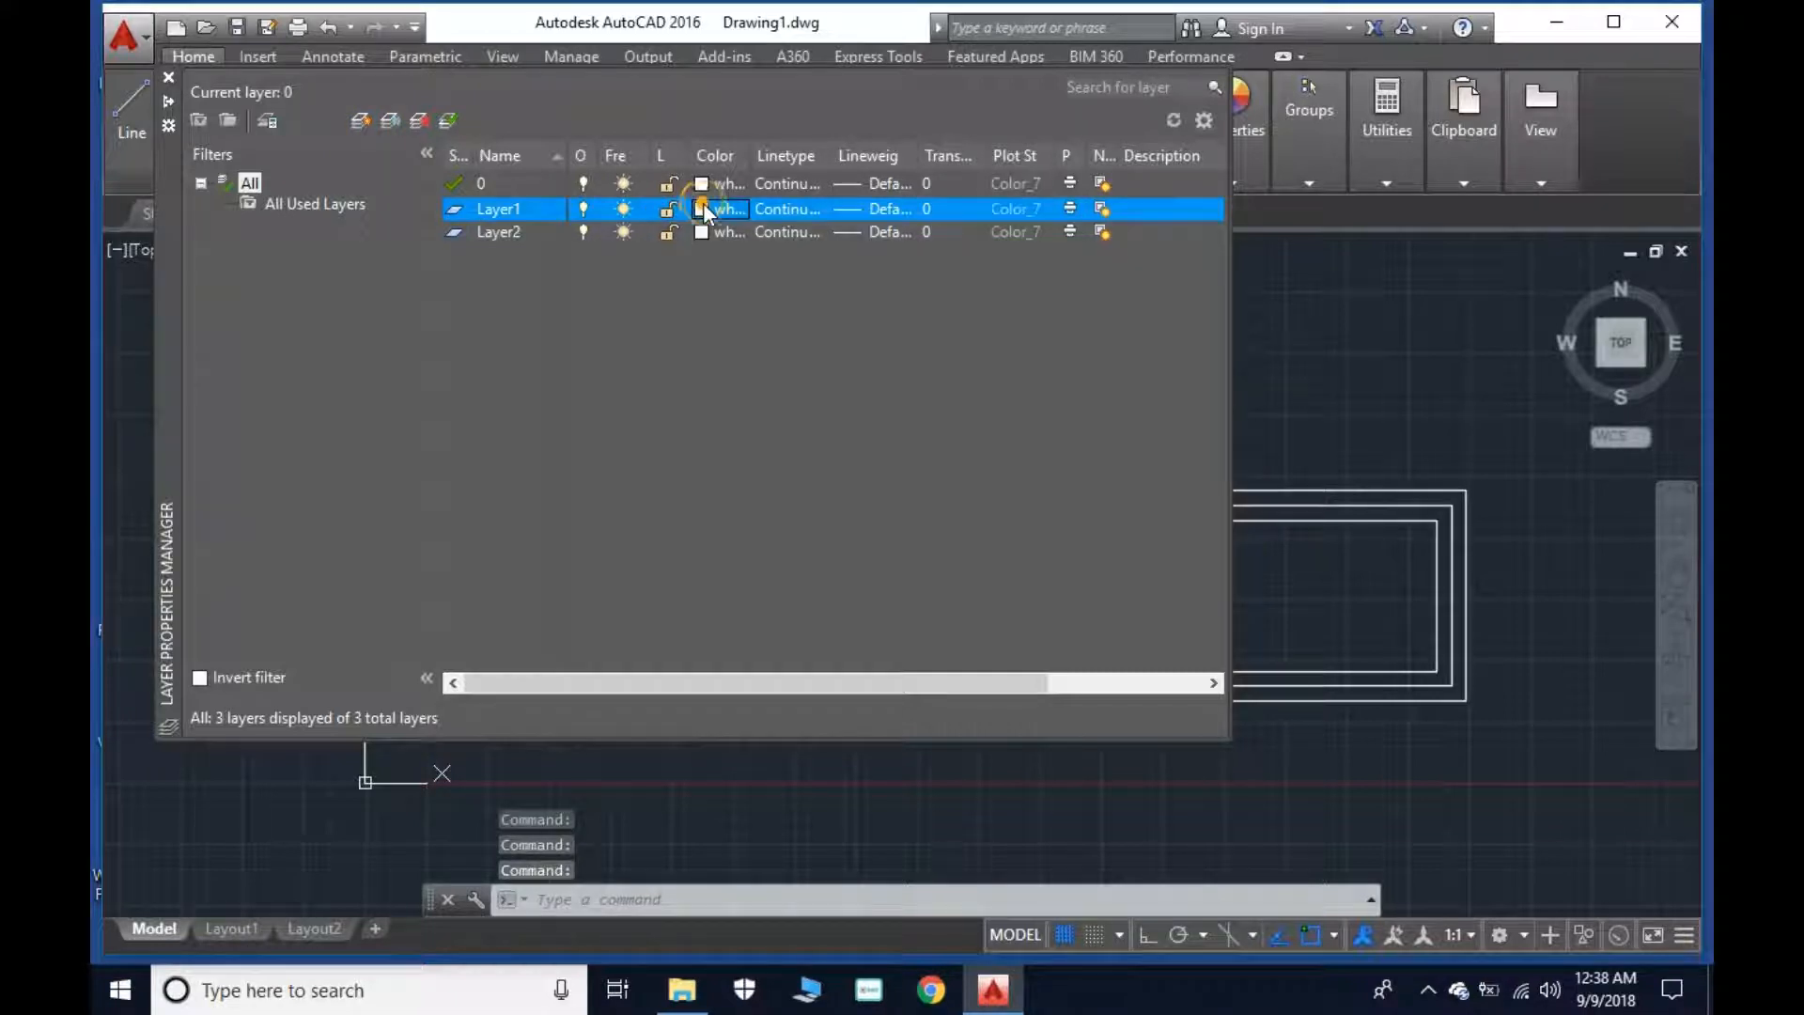
pyautogui.click(703, 209)
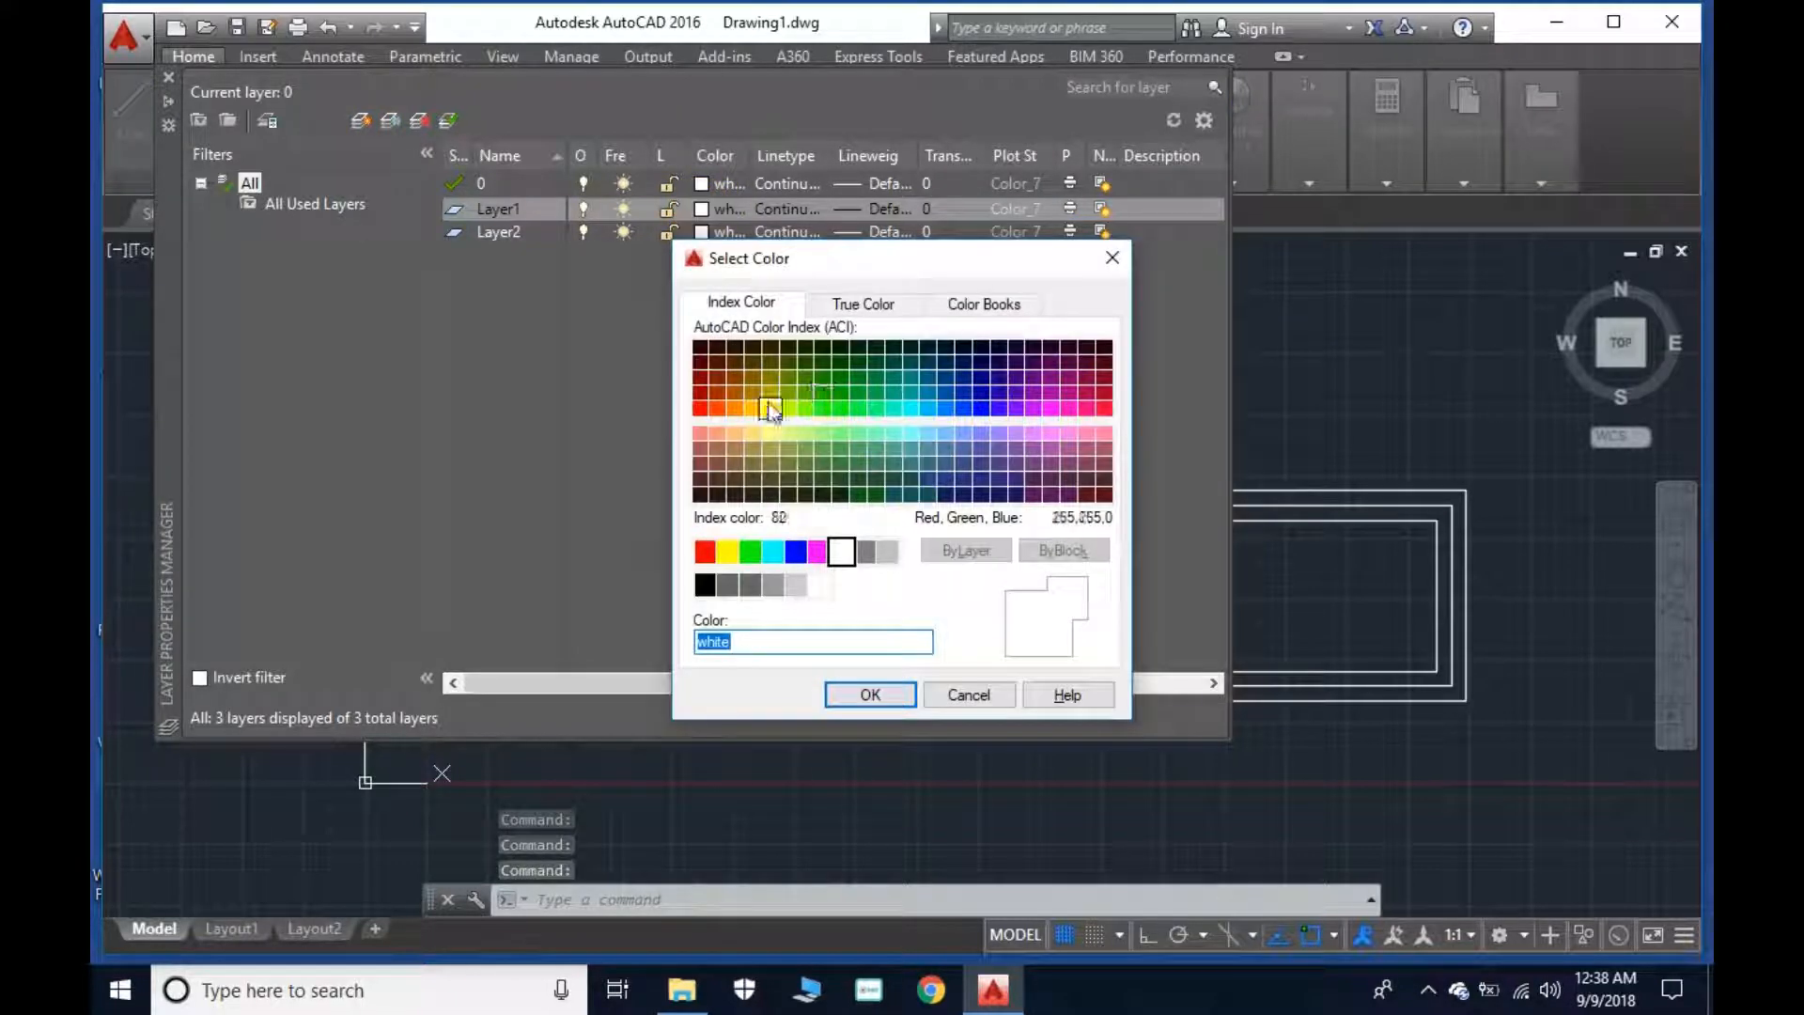
pyautogui.click(771, 409)
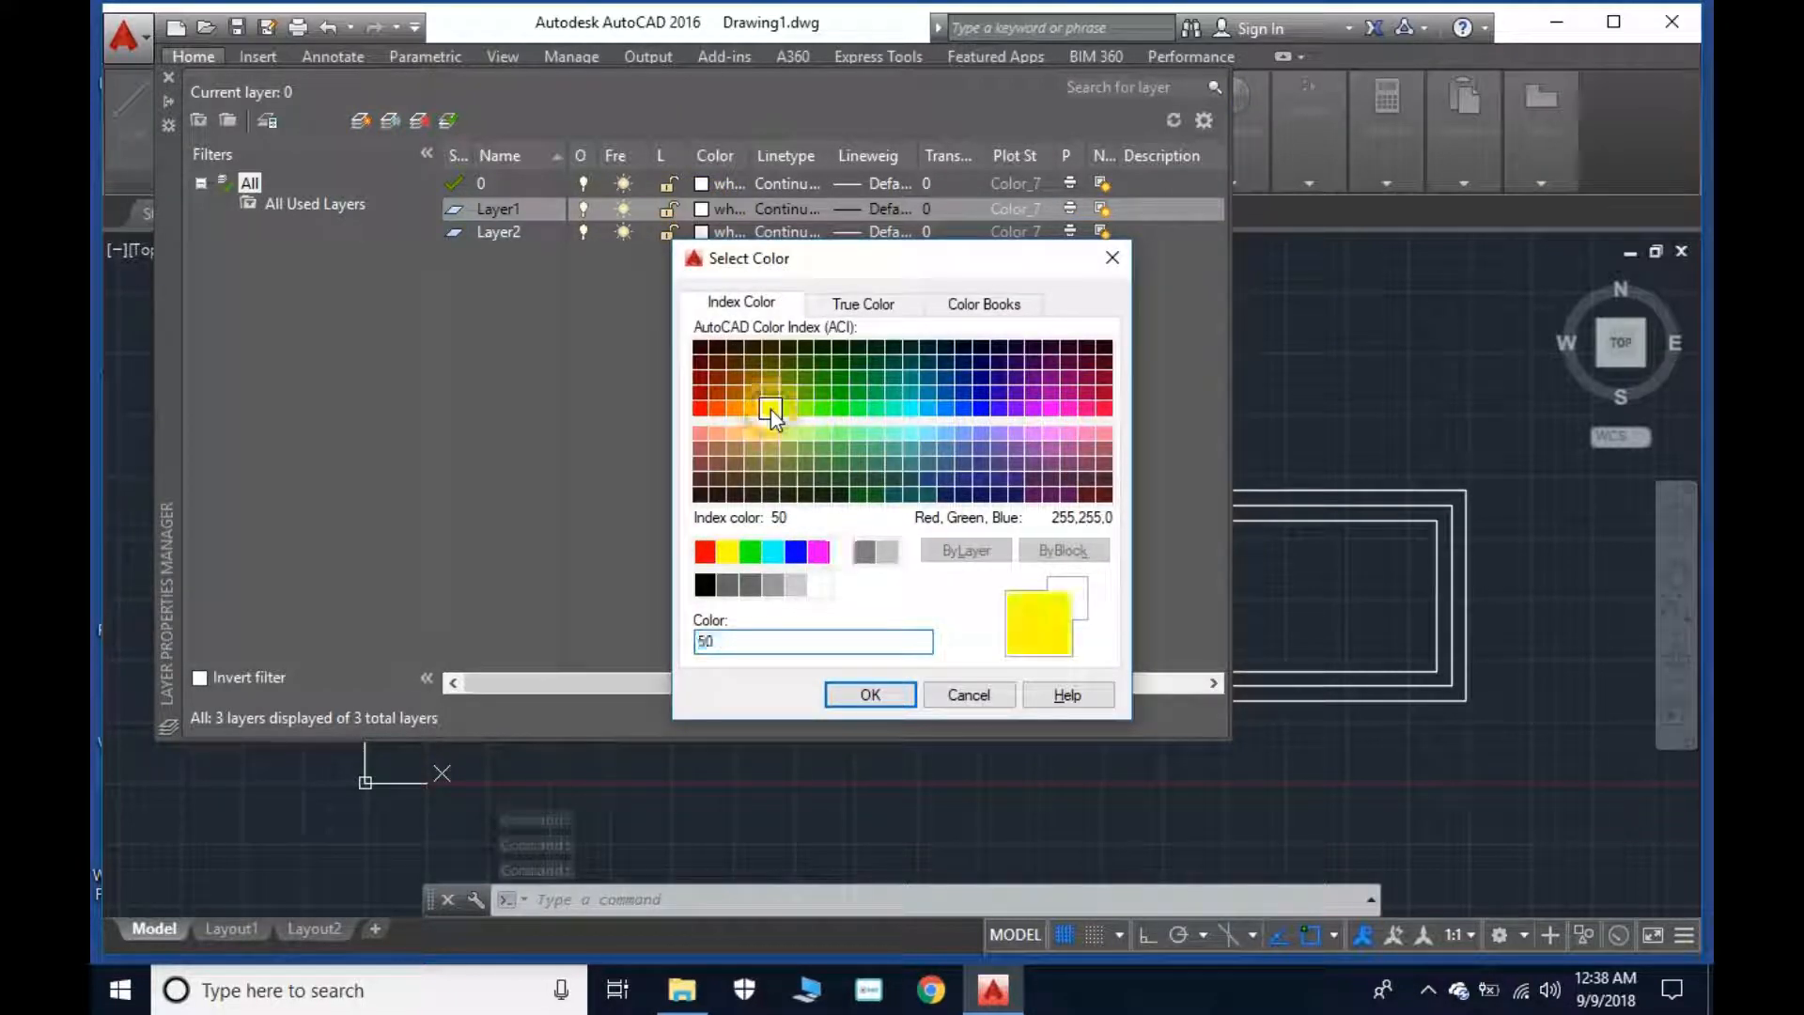
pyautogui.click(855, 692)
pyautogui.click(700, 232)
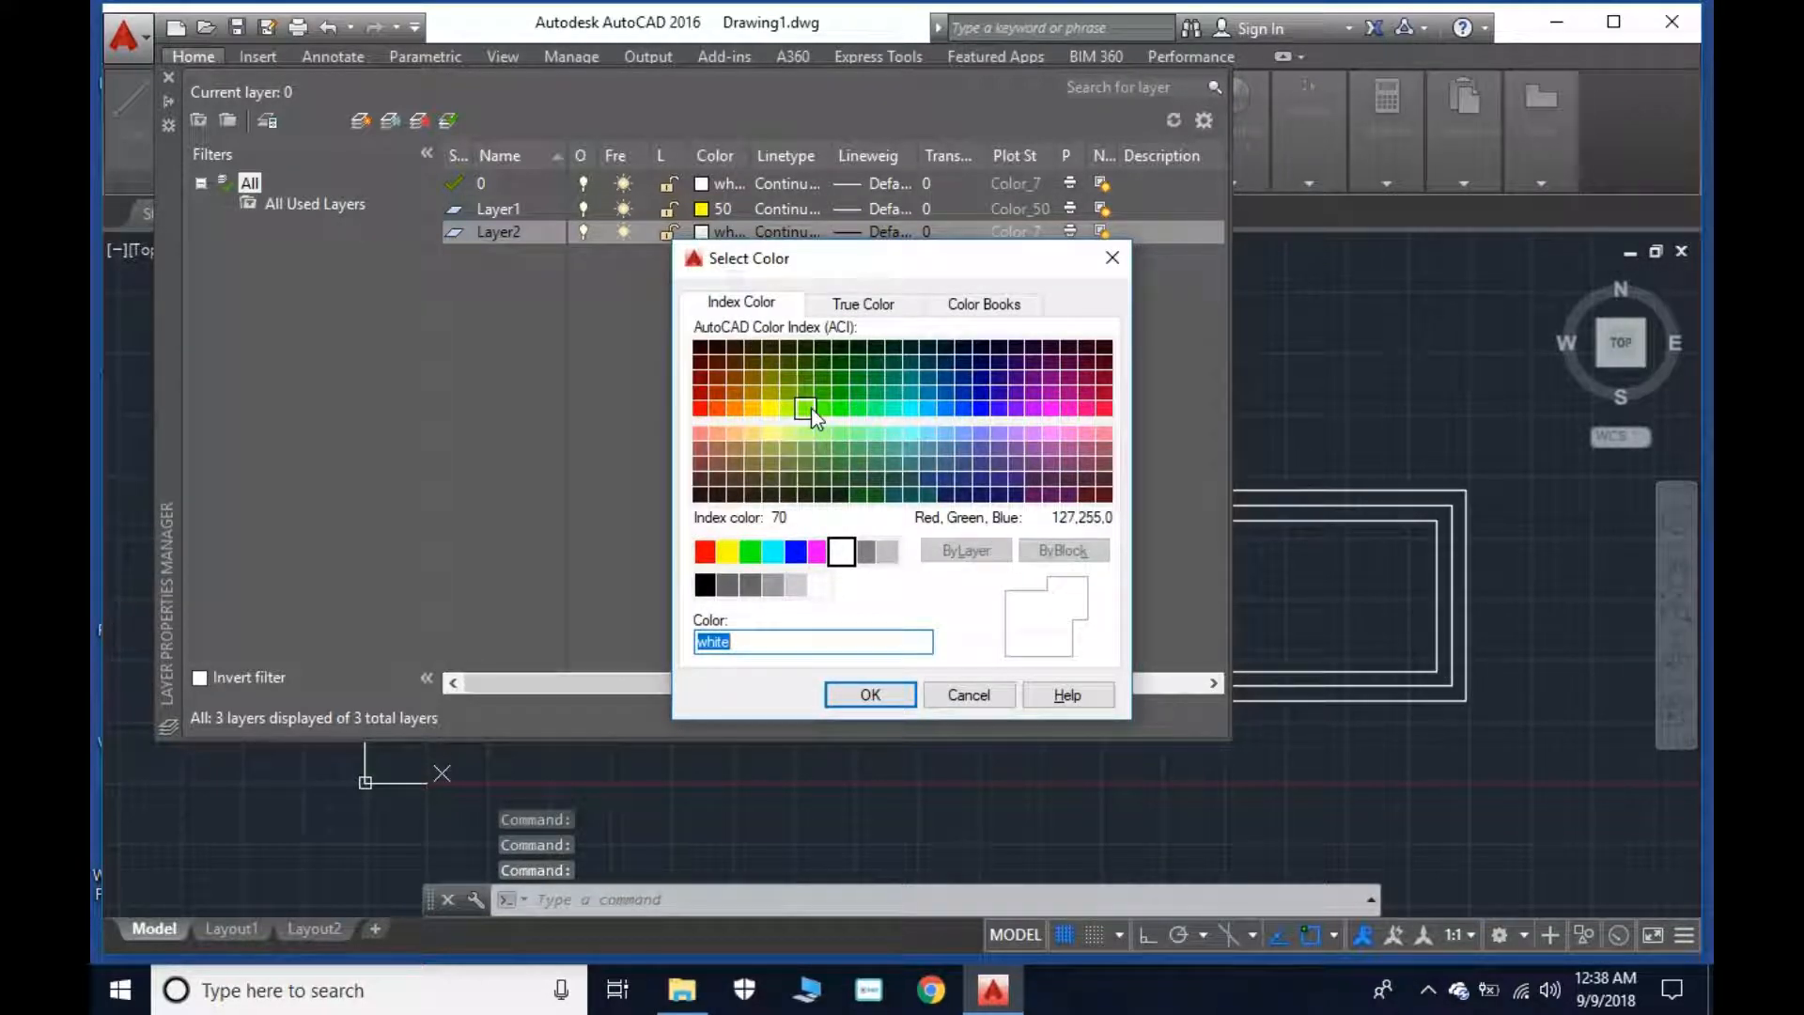
pyautogui.click(805, 408)
pyautogui.click(870, 694)
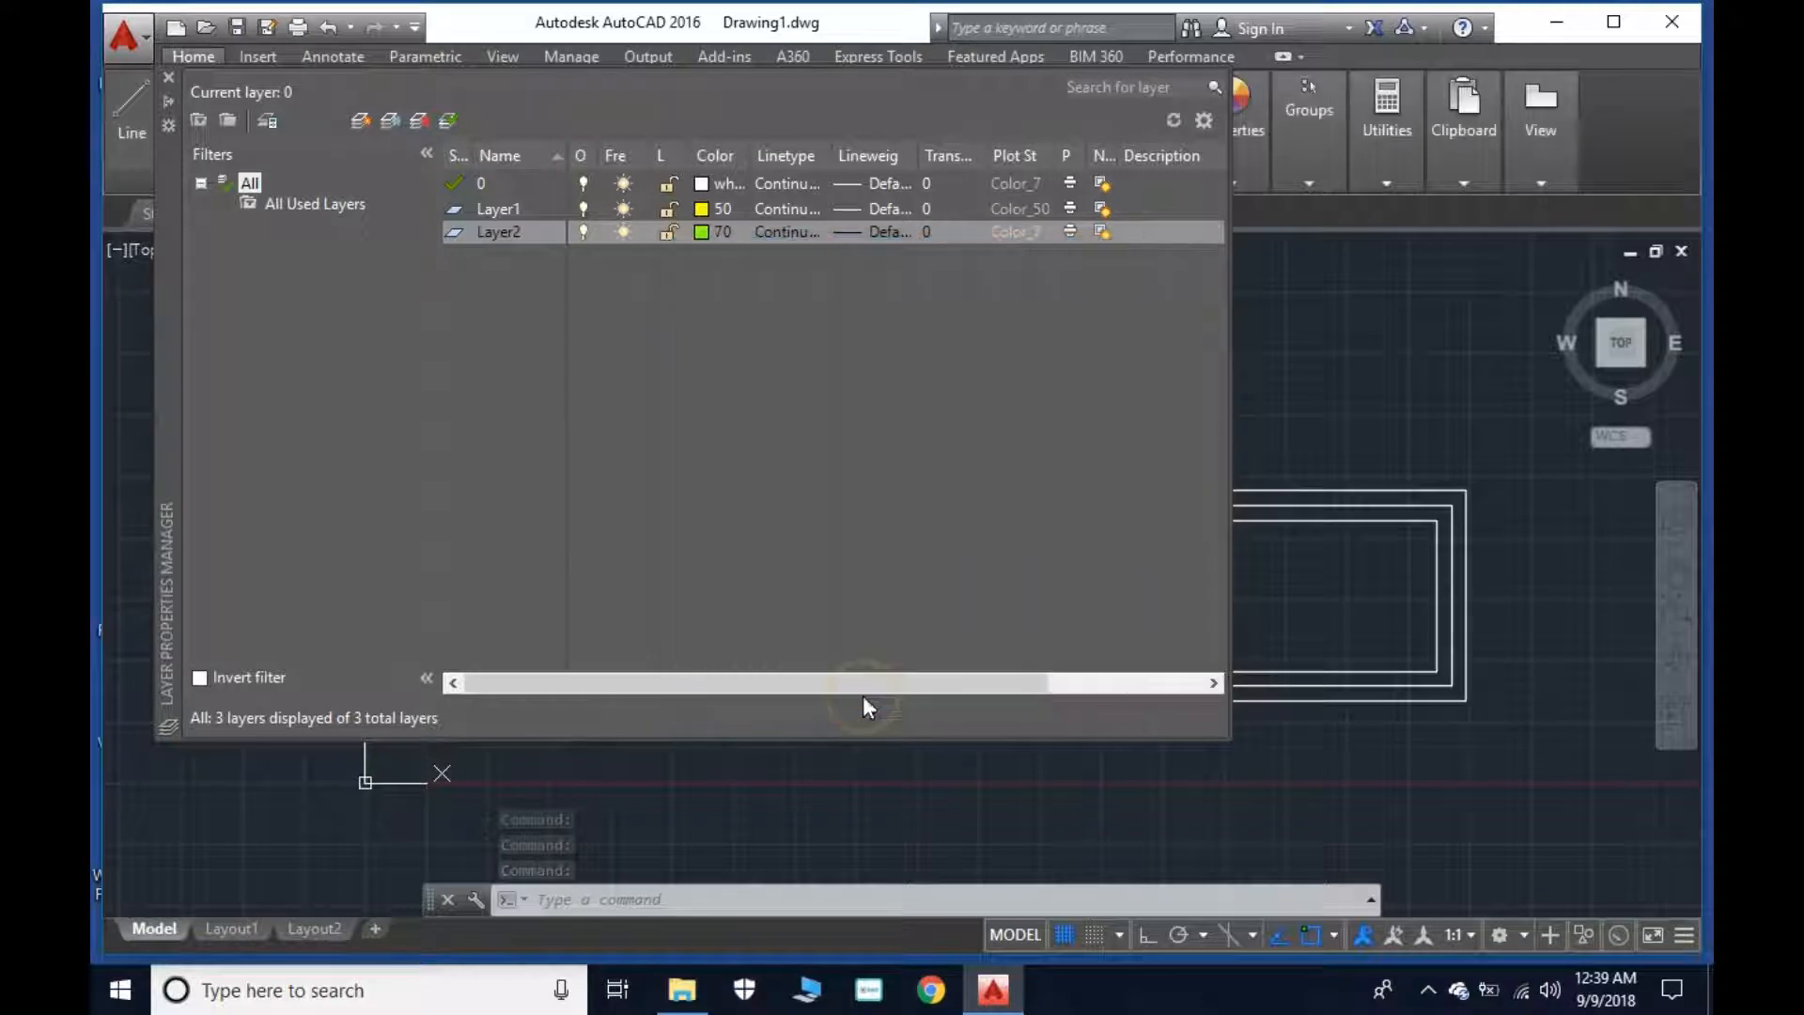
pyautogui.click(170, 77)
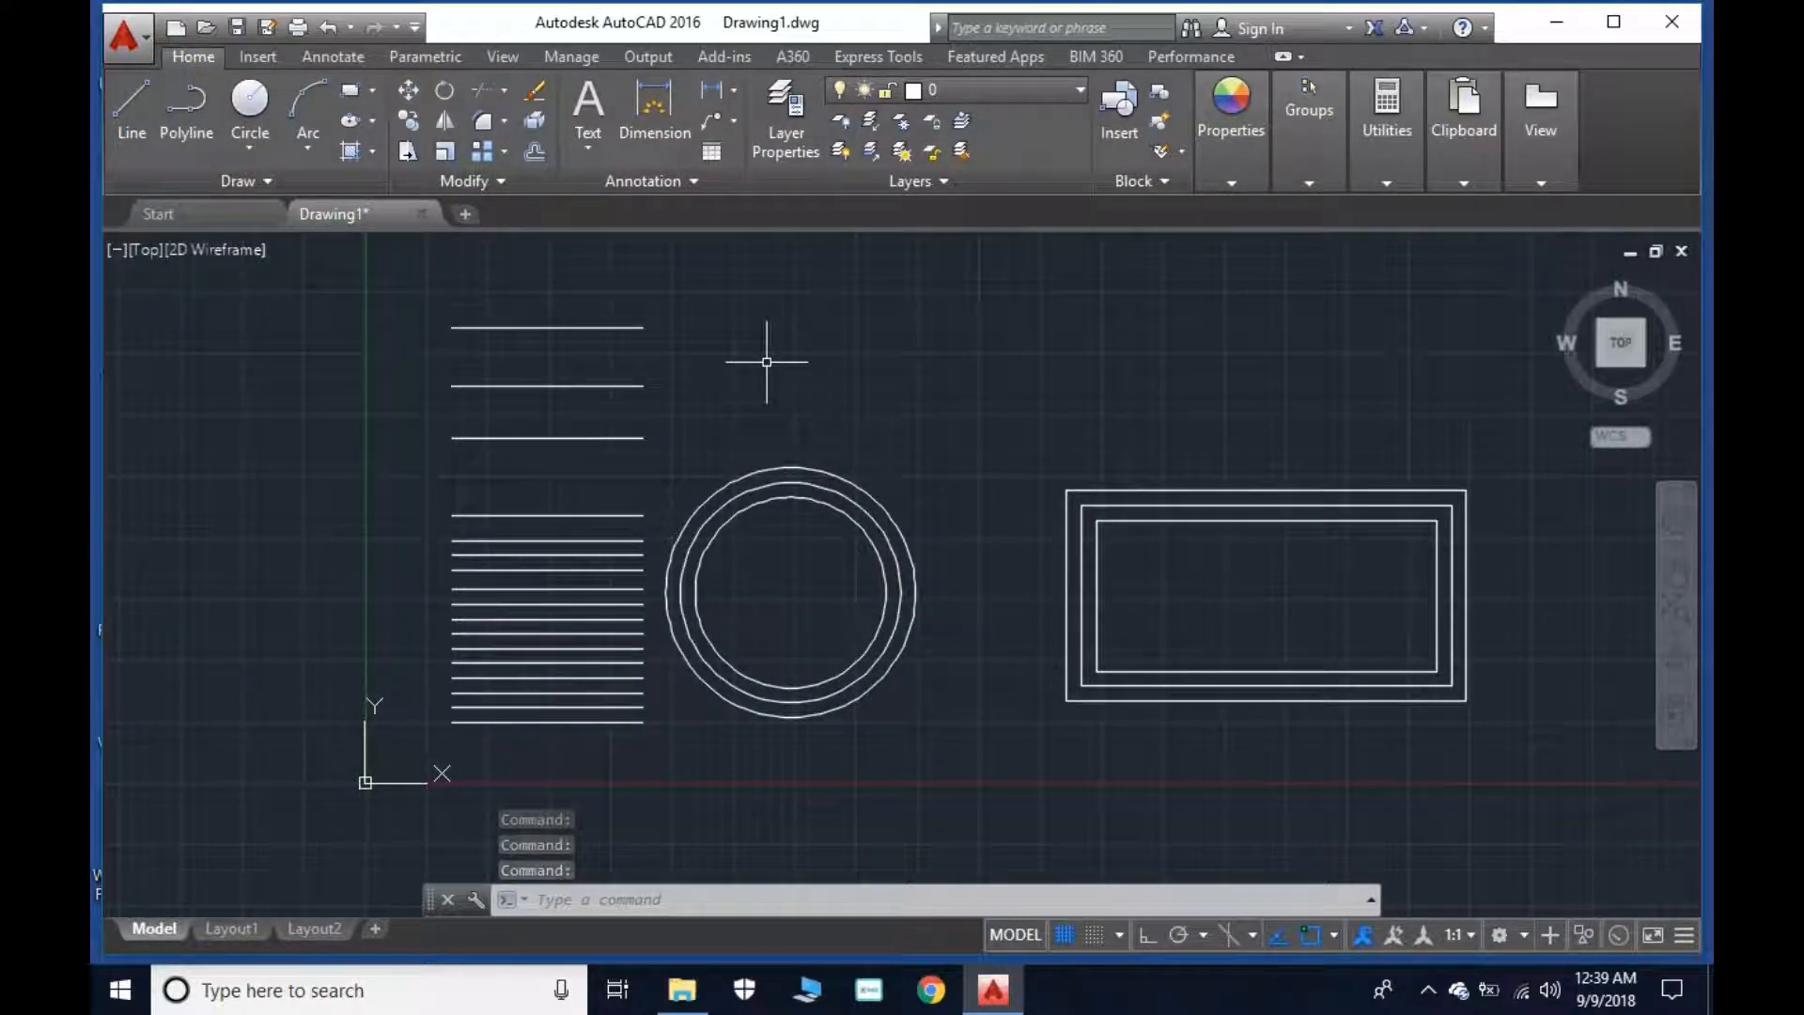
# Set the offset distance to 5 units and pick the topmost line as source, cancelling before placing a copy.
pyautogui.write('o')
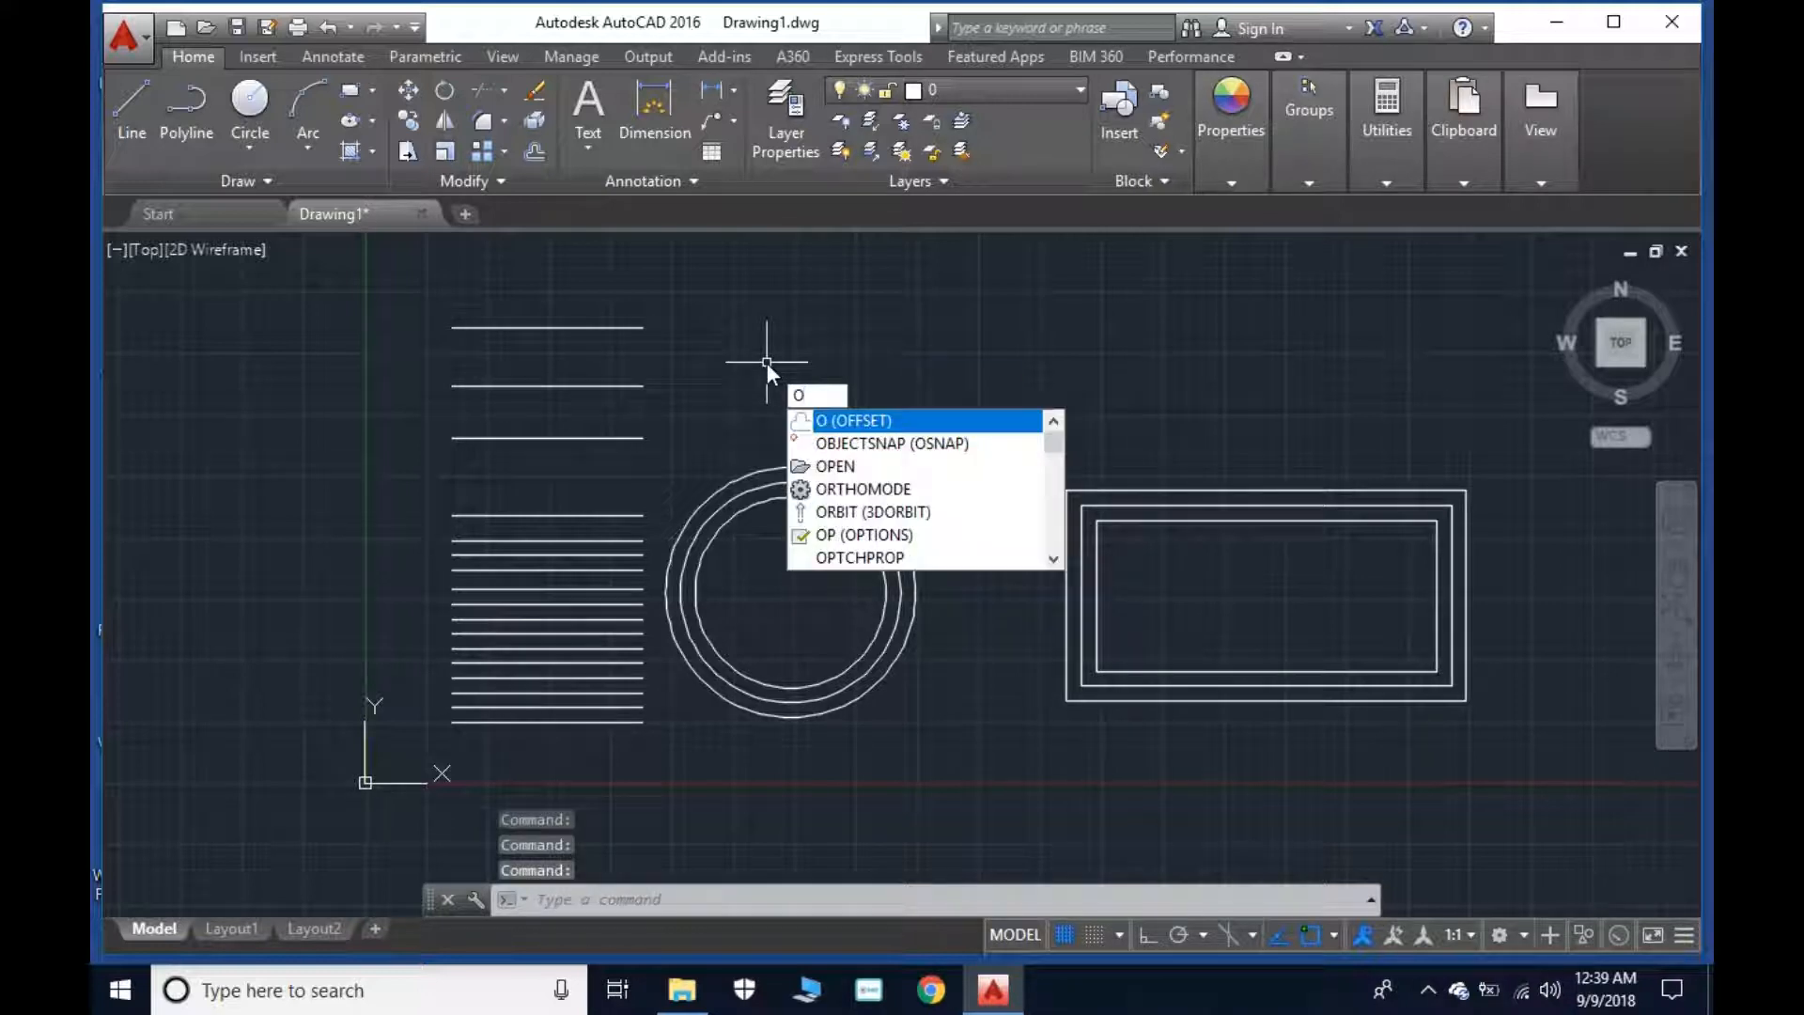
pyautogui.press('Return')
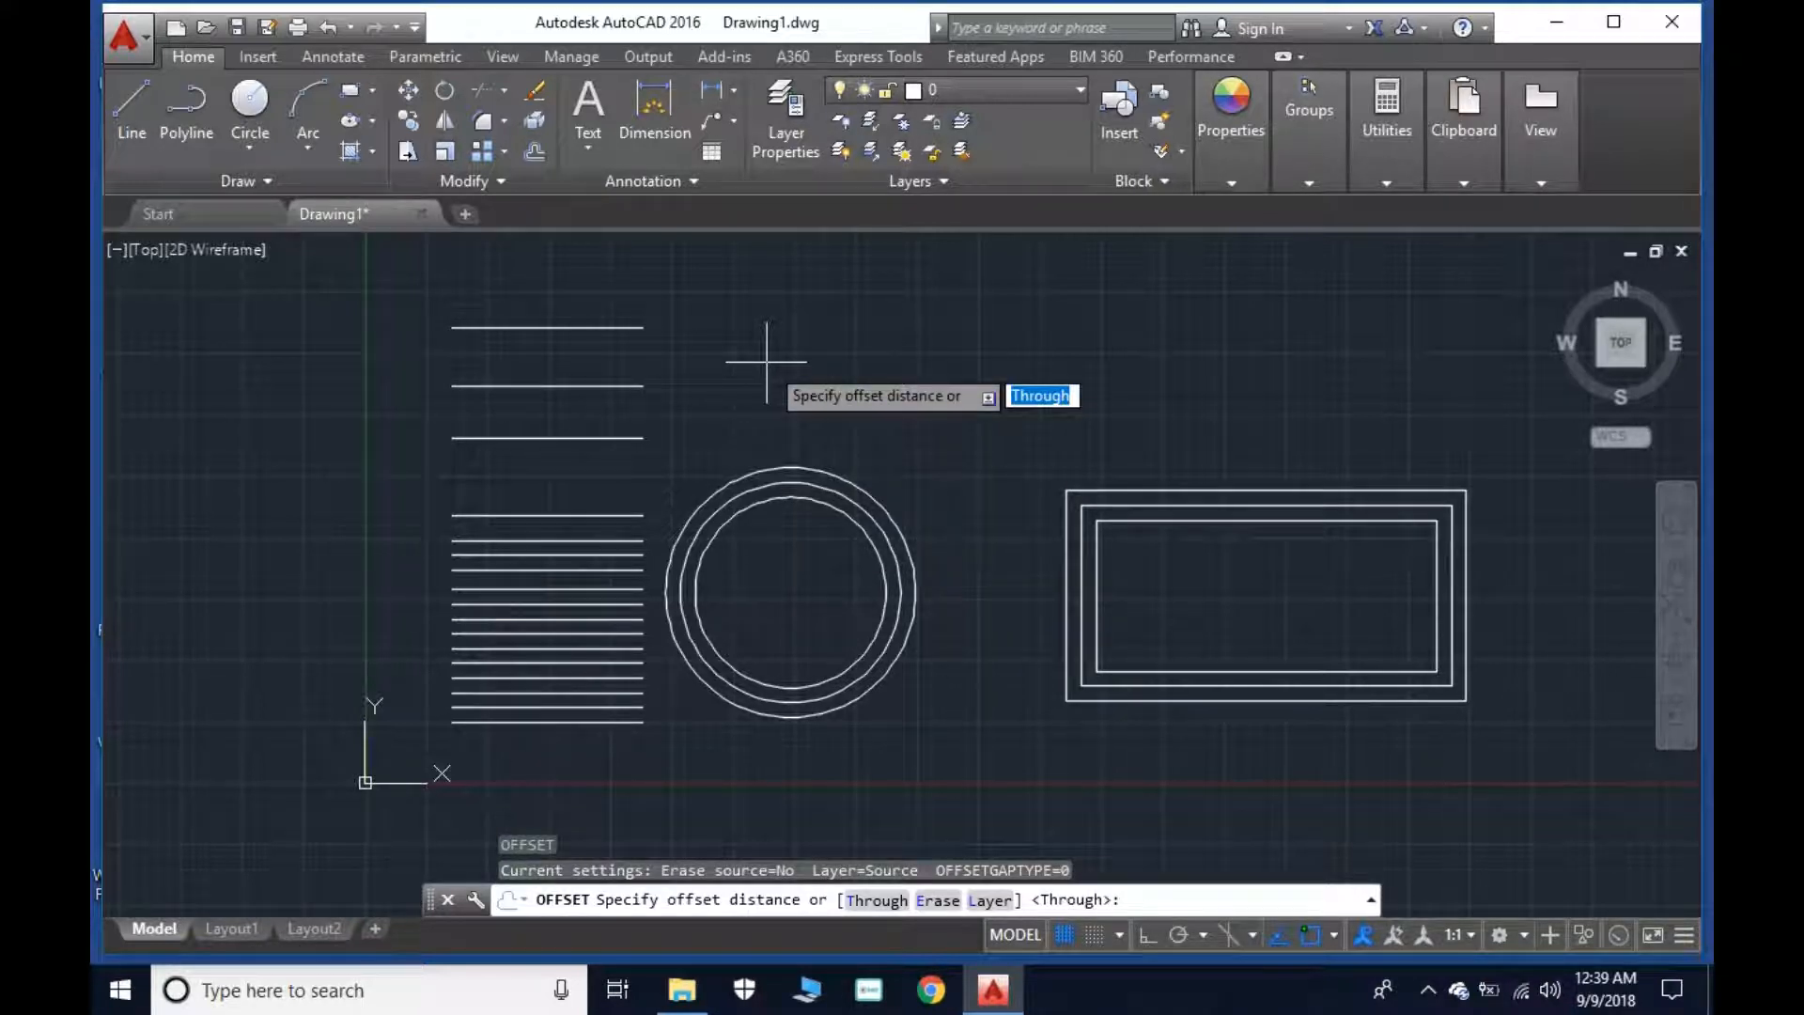
pyautogui.write('5')
pyautogui.press('Return')
pyautogui.scroll(2, 766, 361)
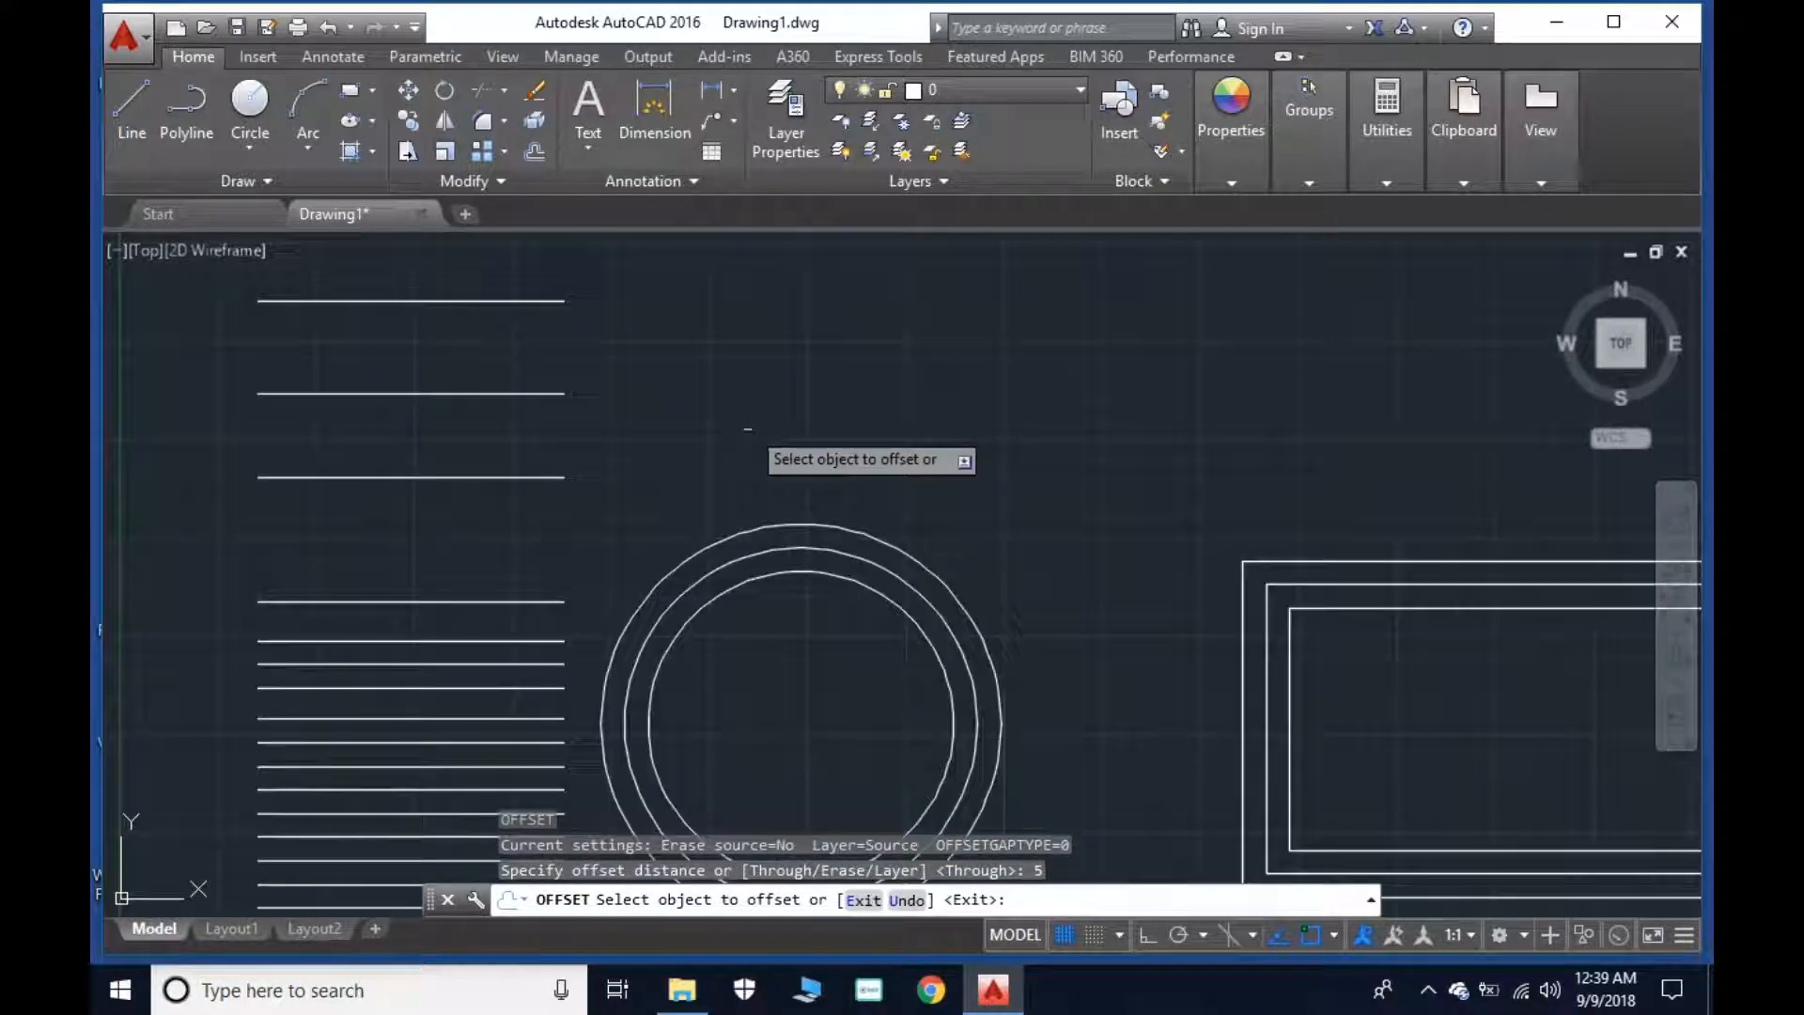
pyautogui.click(523, 301)
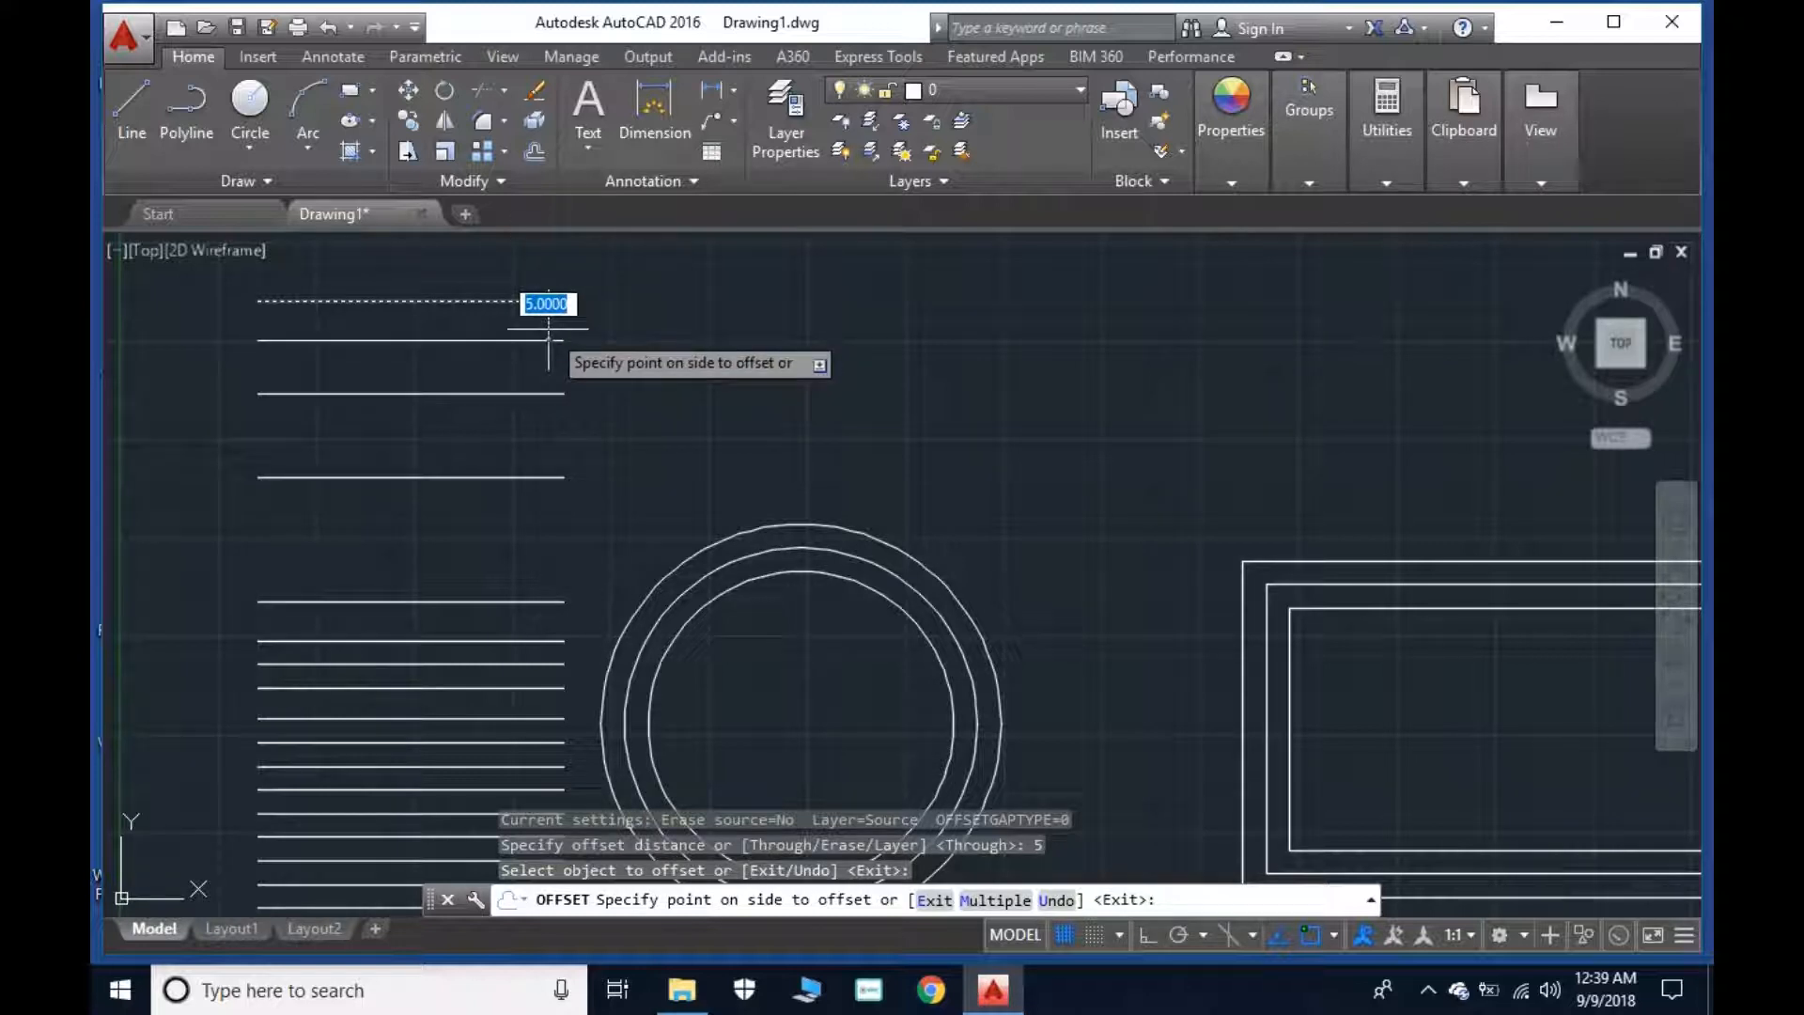
pyautogui.press('Escape')
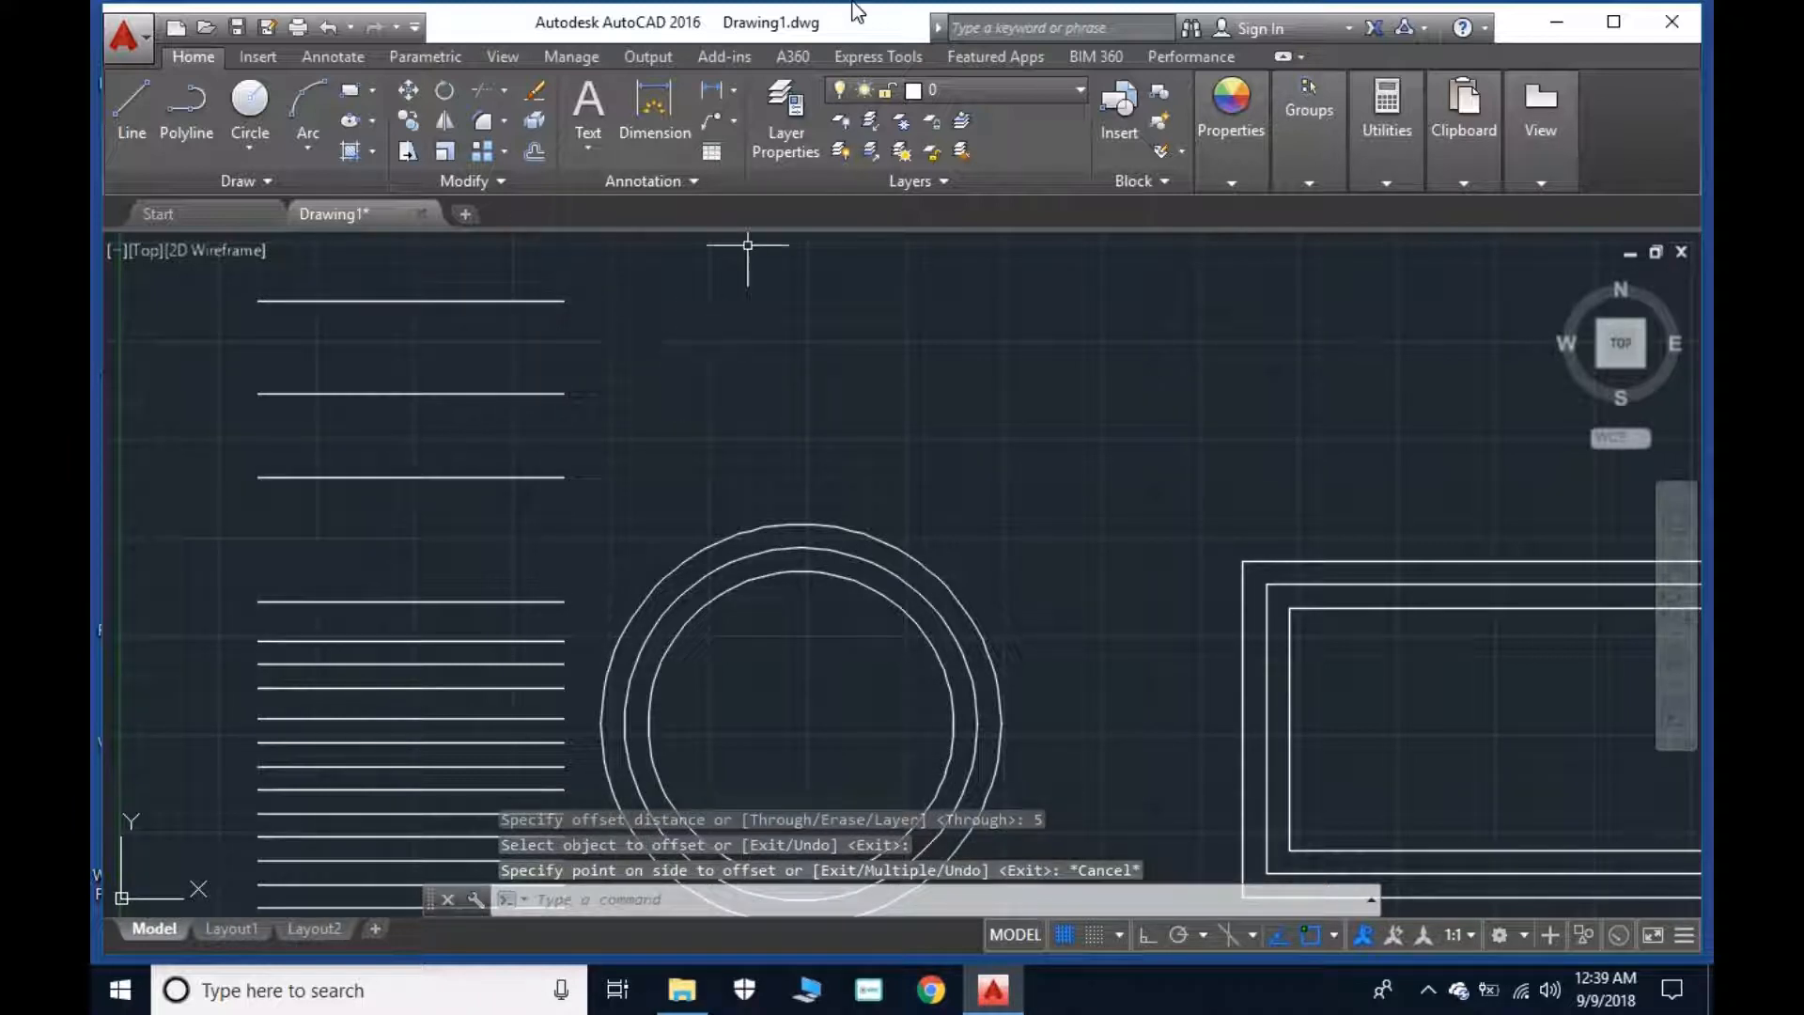
# Move the topmost line to Layer1 and clear the selection.
pyautogui.click(581, 245)
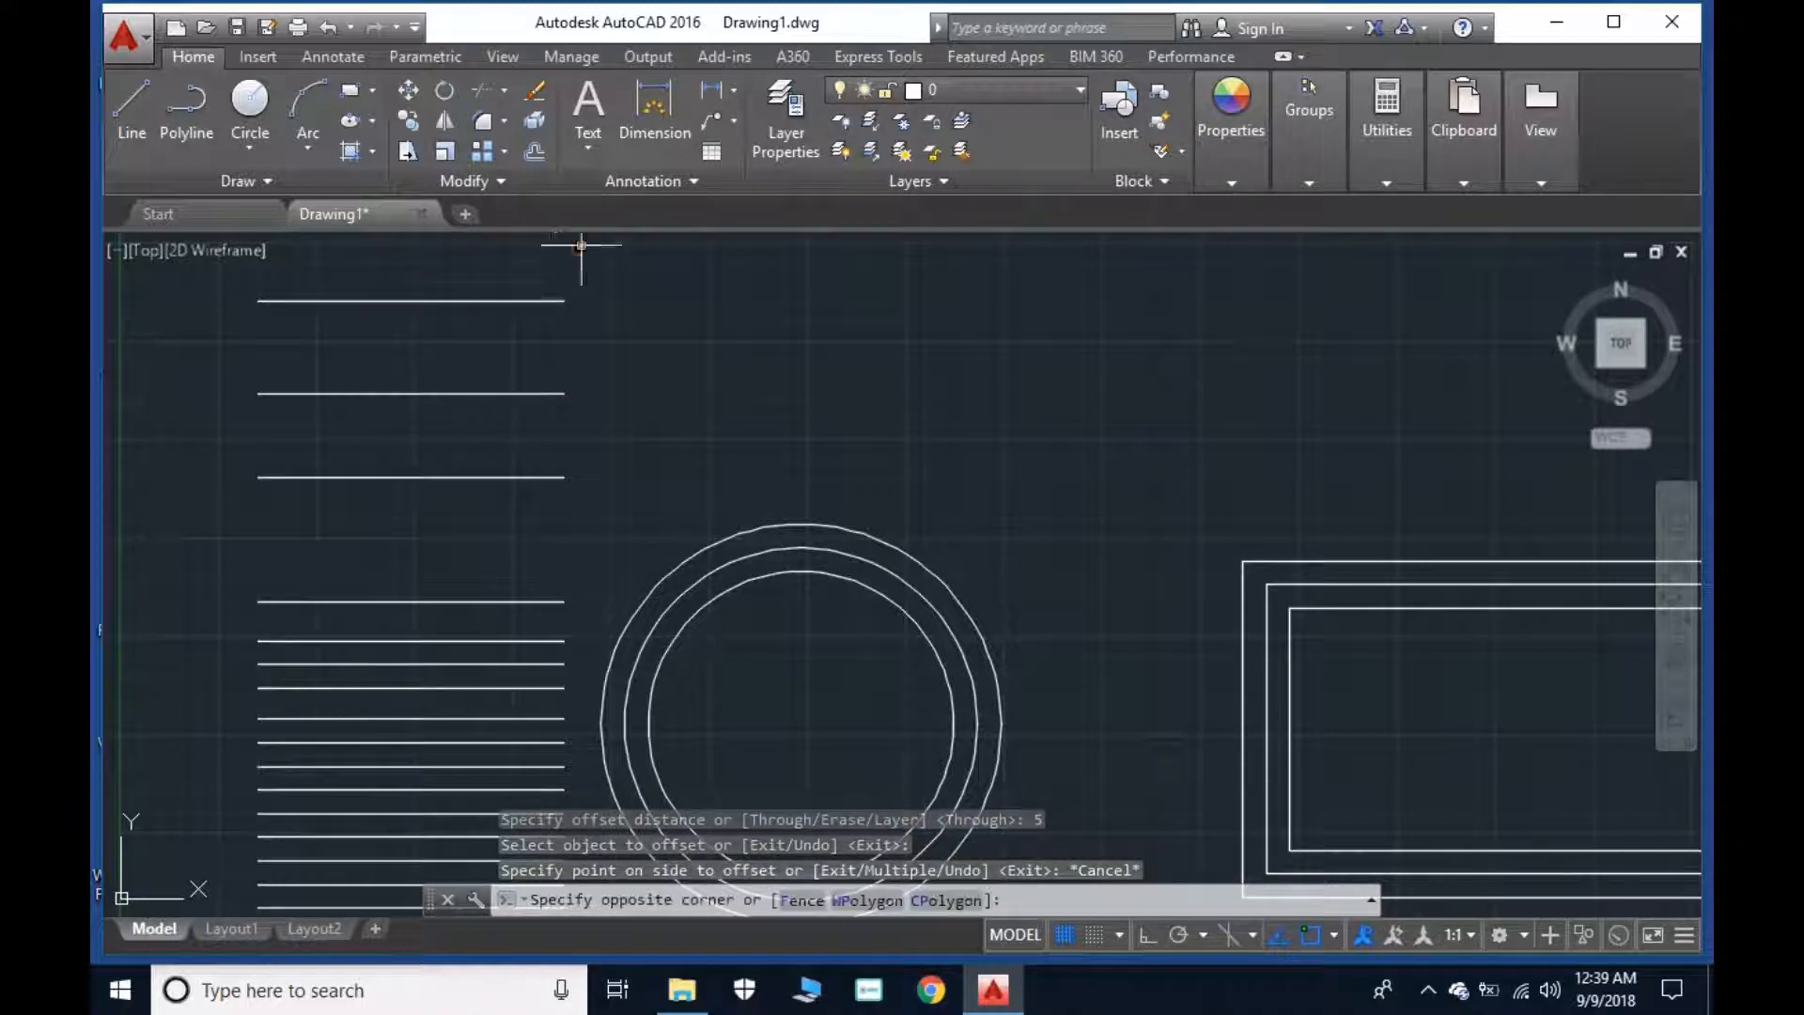
pyautogui.click(201, 314)
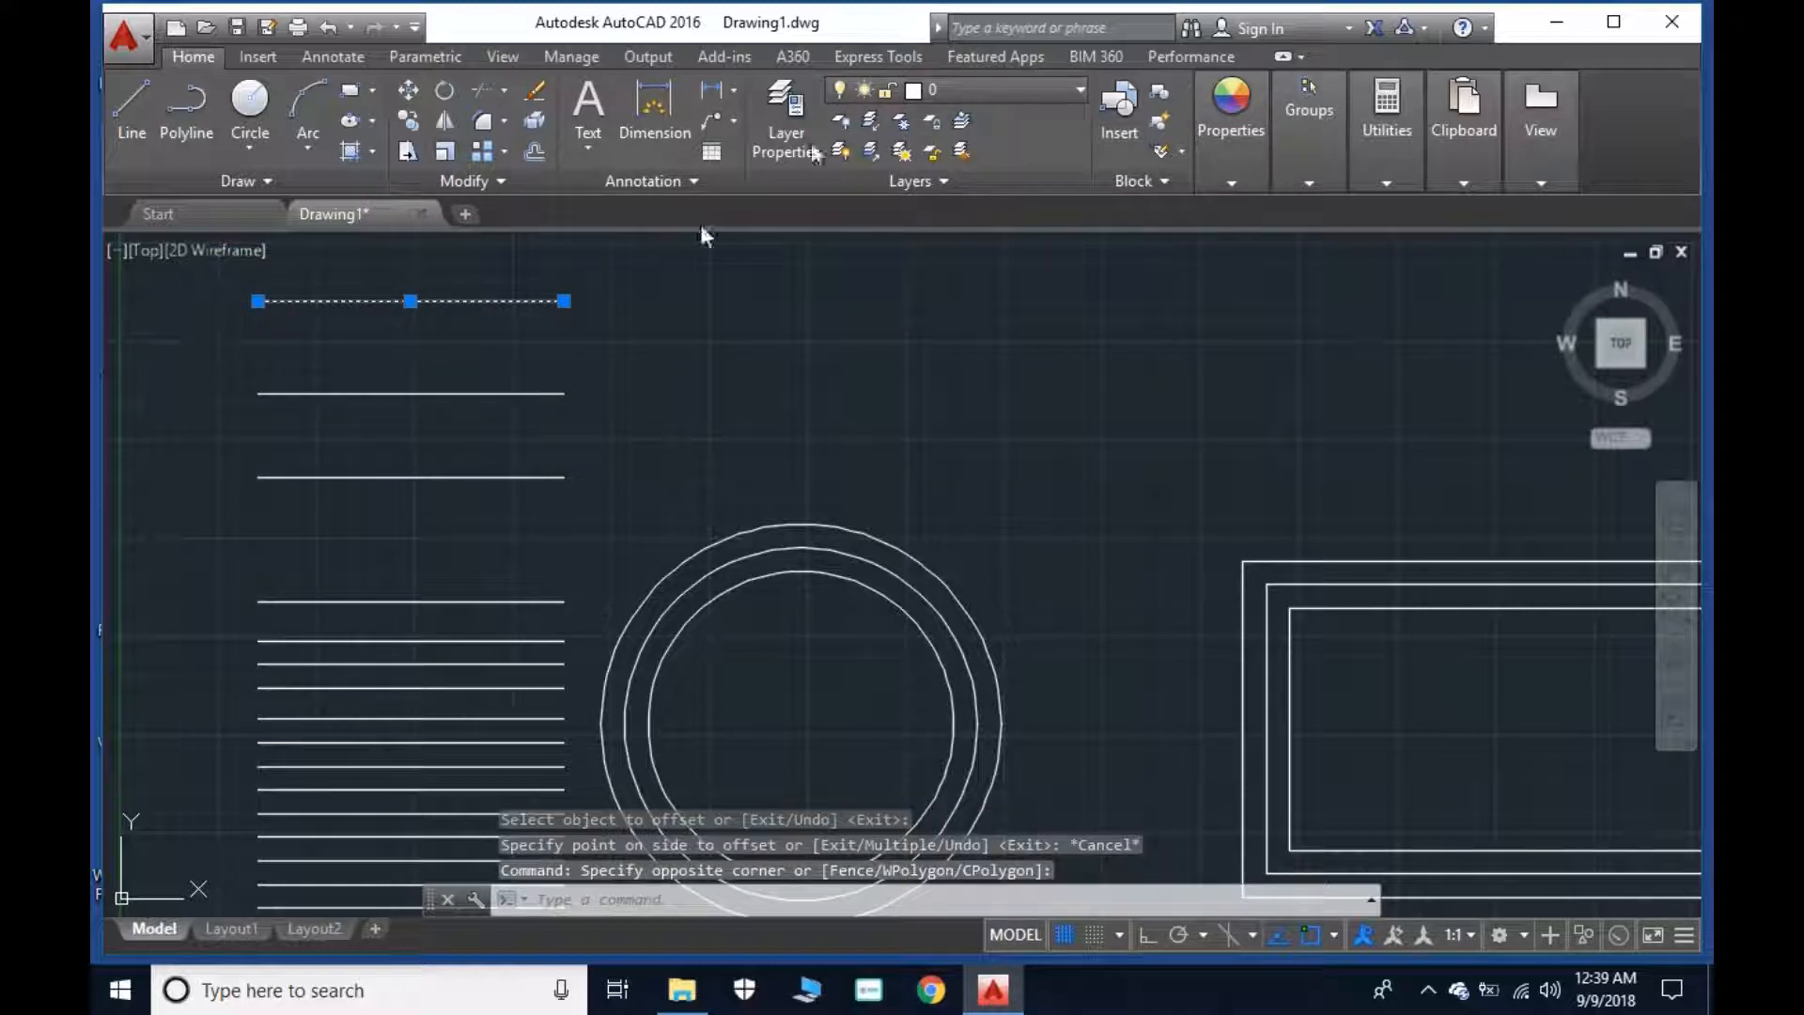
pyautogui.click(979, 88)
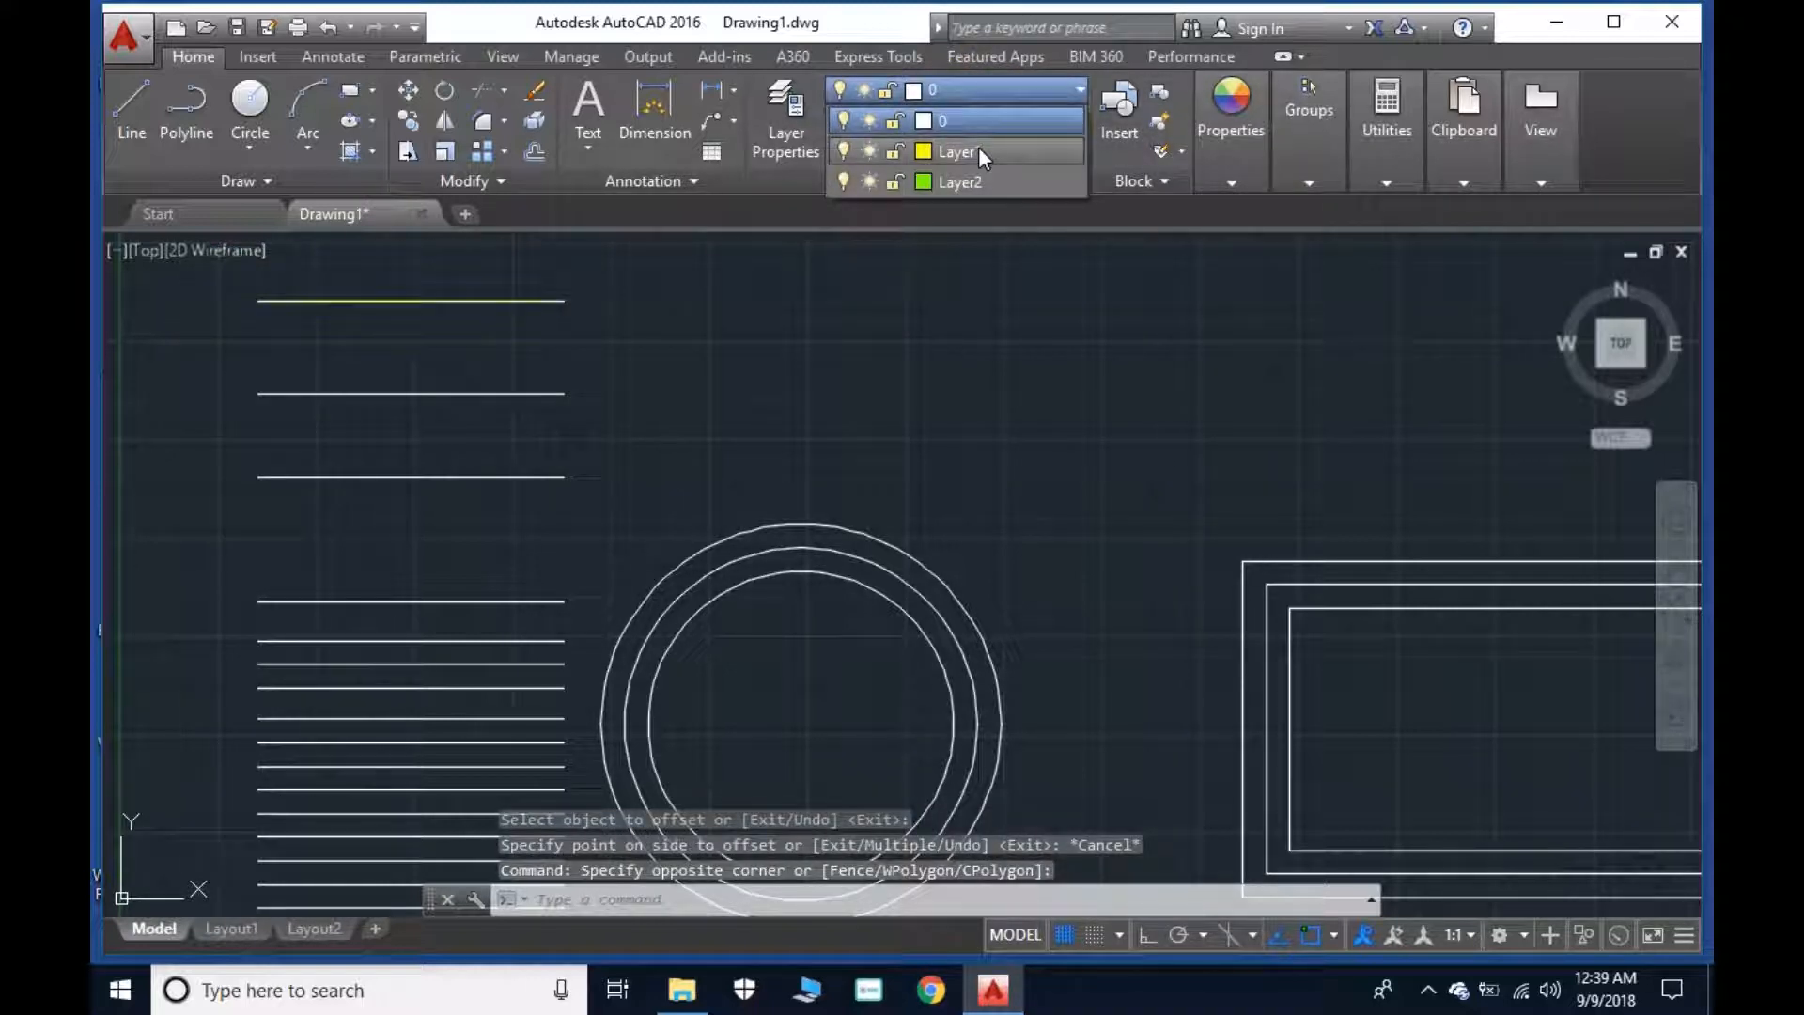
pyautogui.click(998, 151)
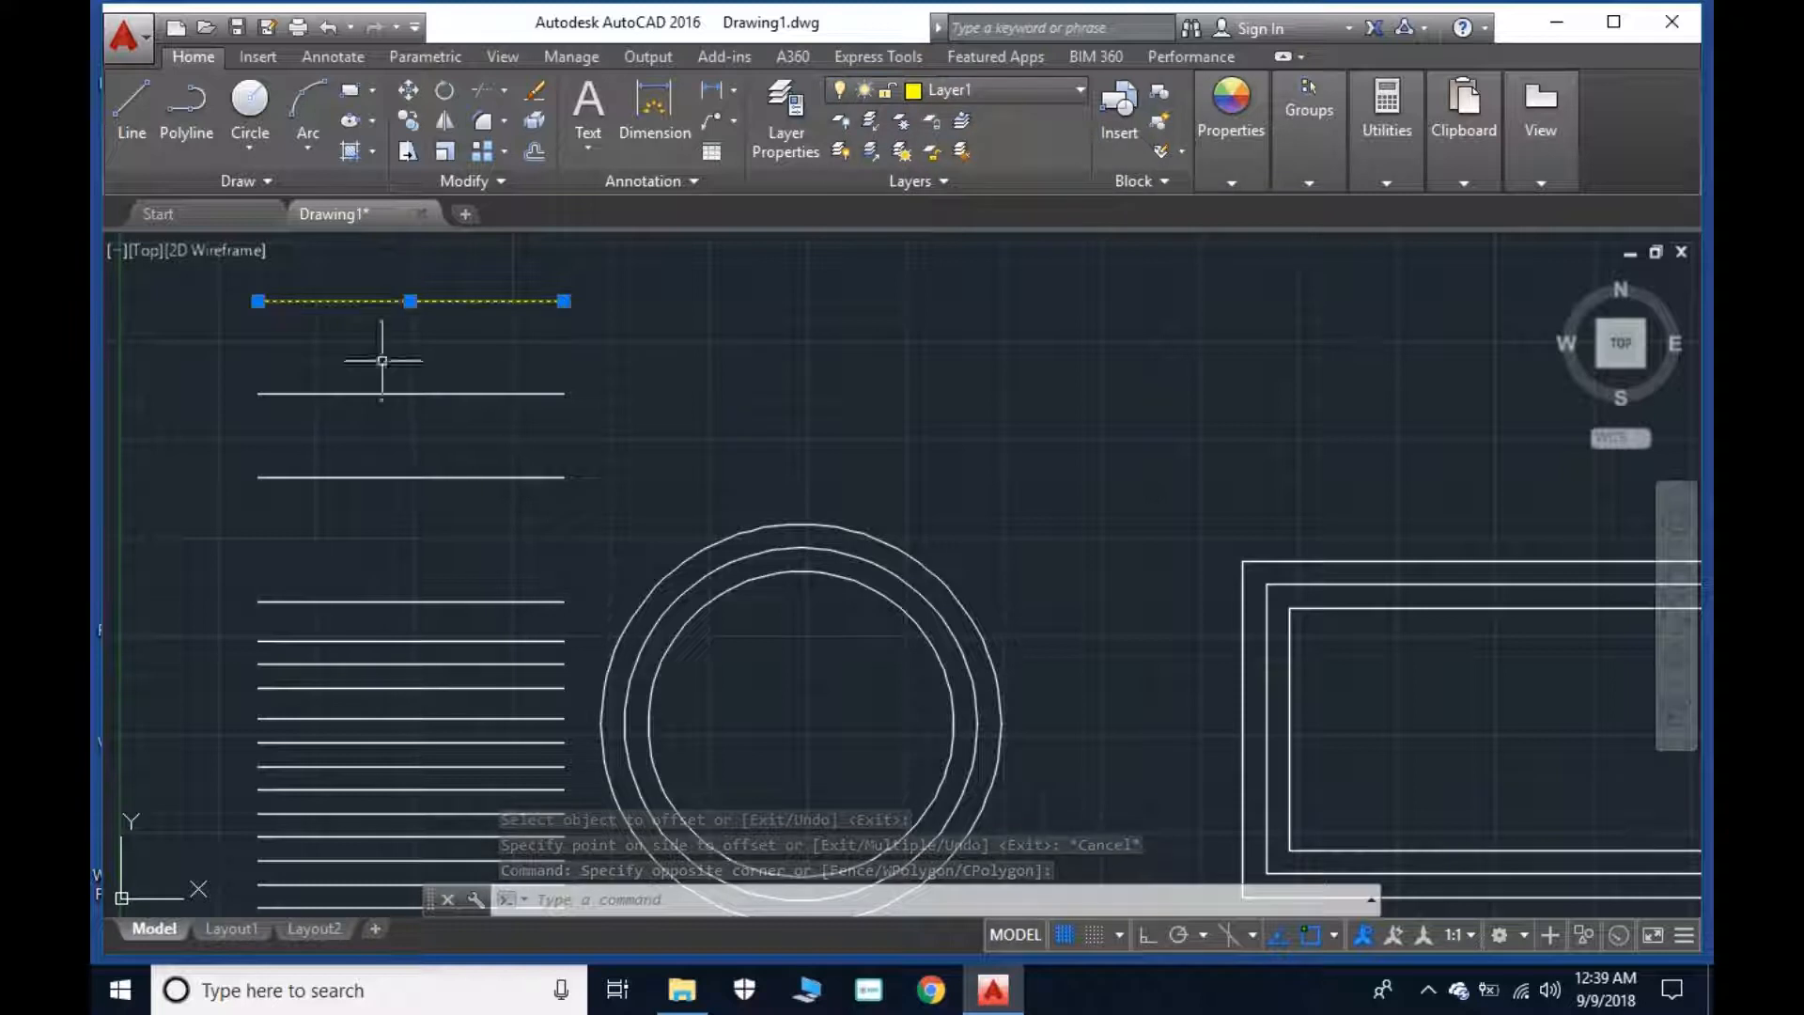
pyautogui.press('Escape')
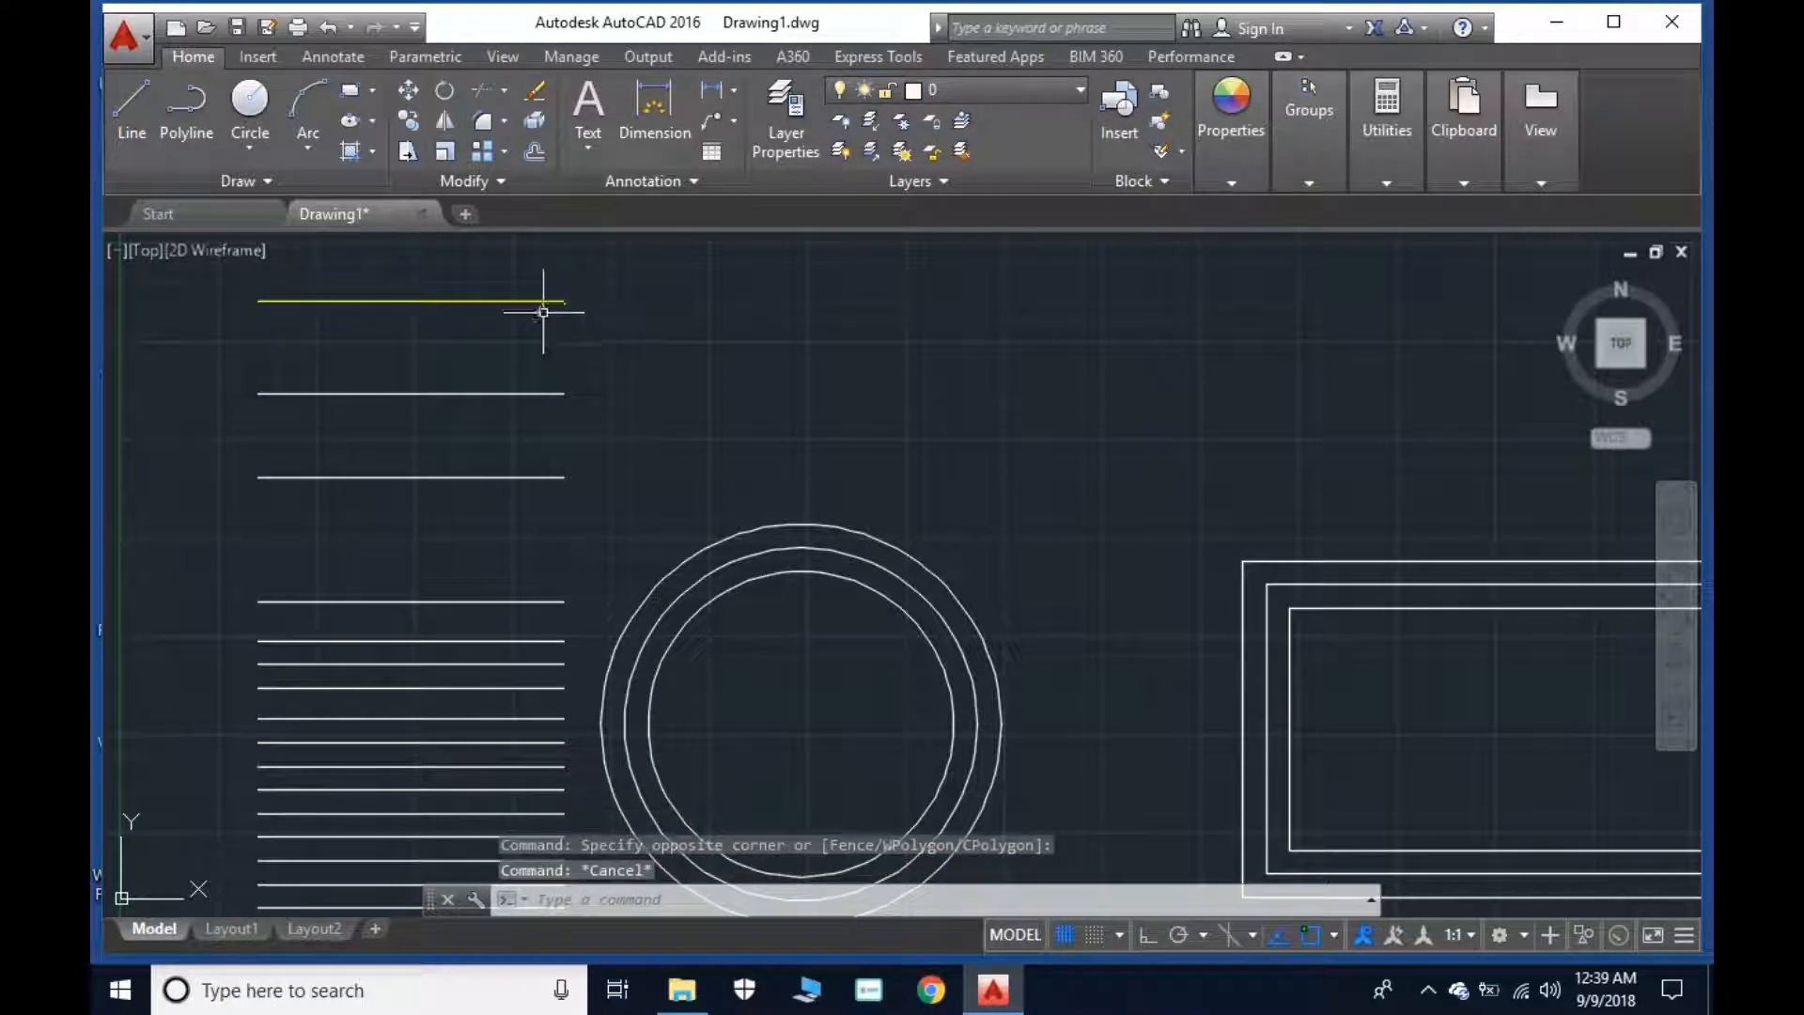
# Offset the yellow line 5 units upward with the Offset layer option set to Source.
pyautogui.write('o')
pyautogui.press('Return')
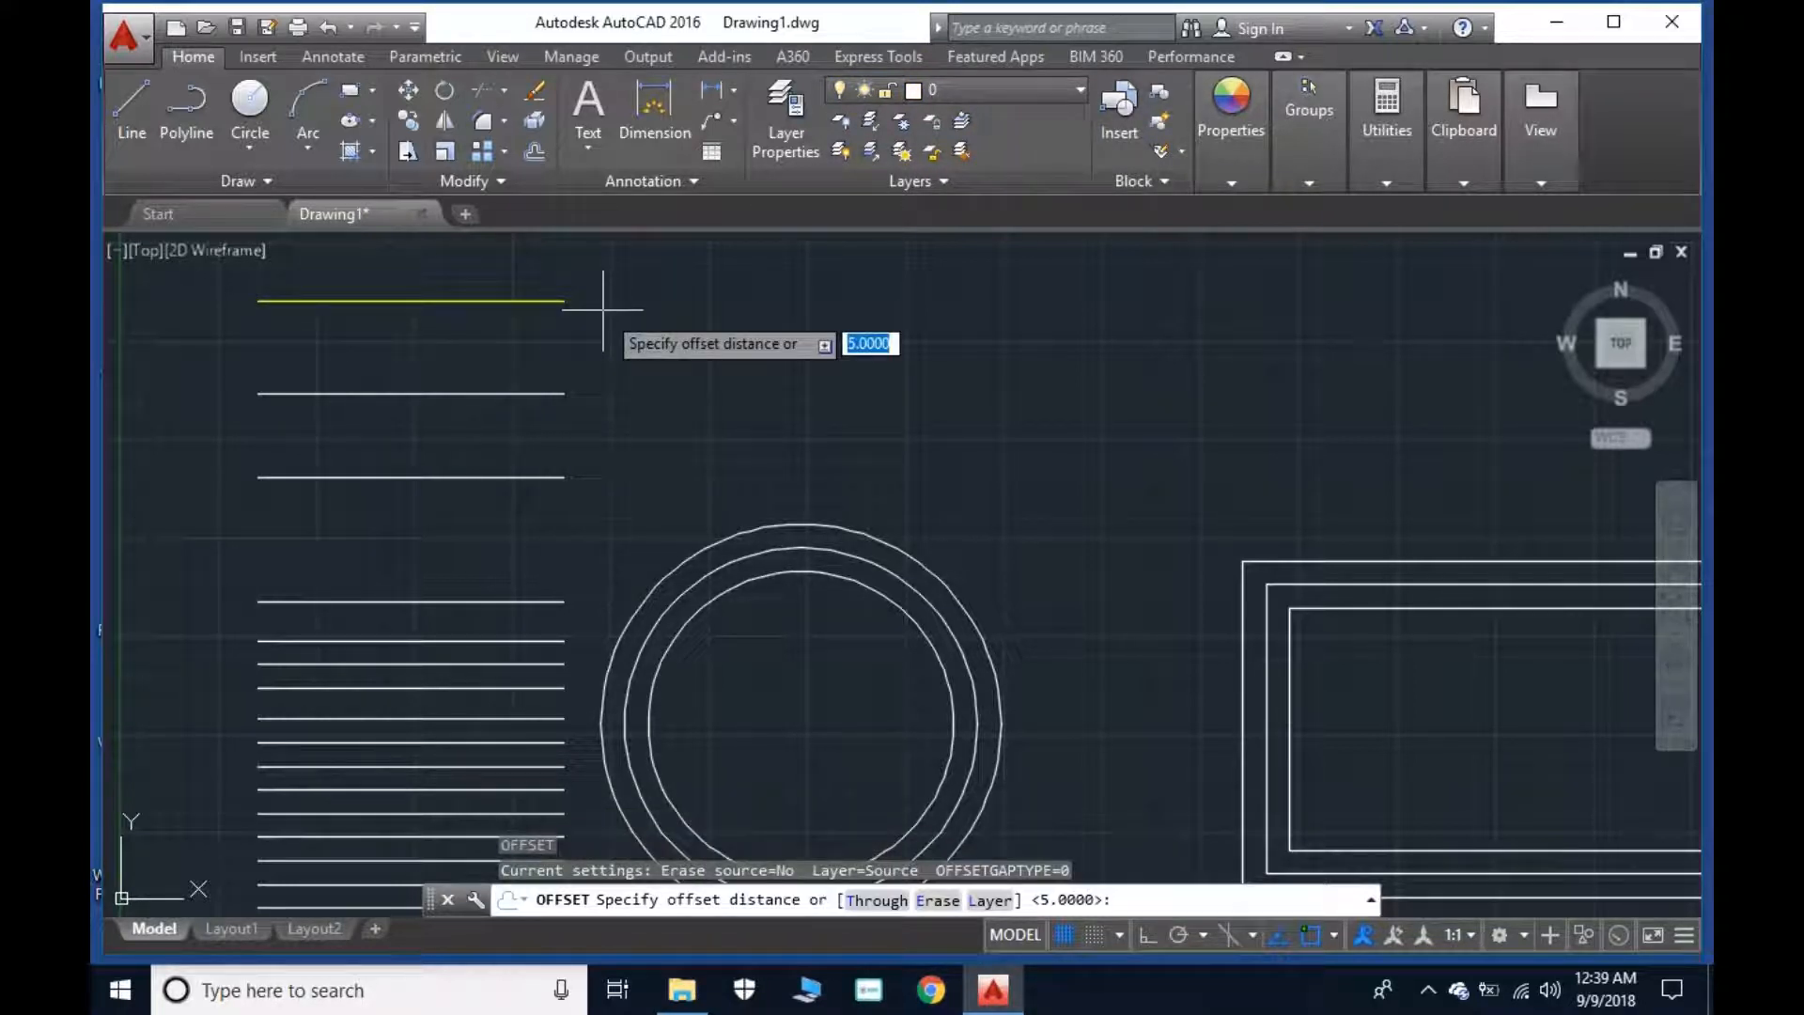
pyautogui.write('l')
pyautogui.press('Return')
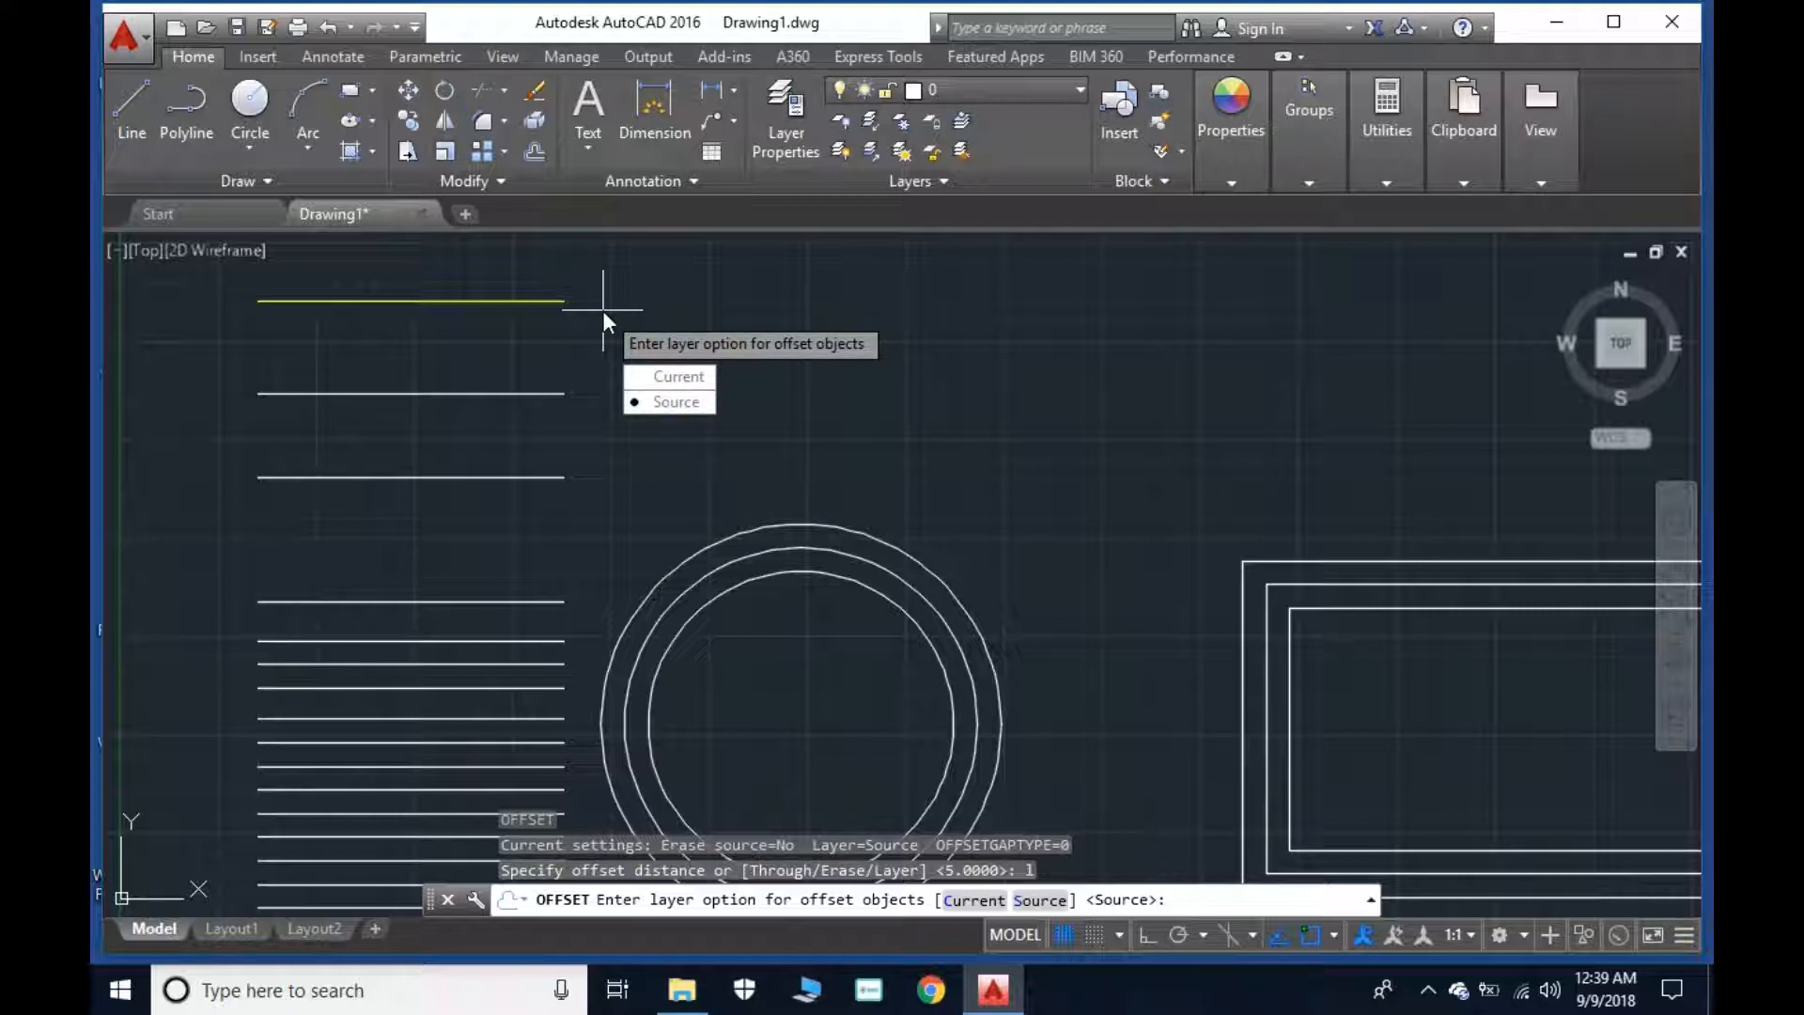
pyautogui.click(691, 404)
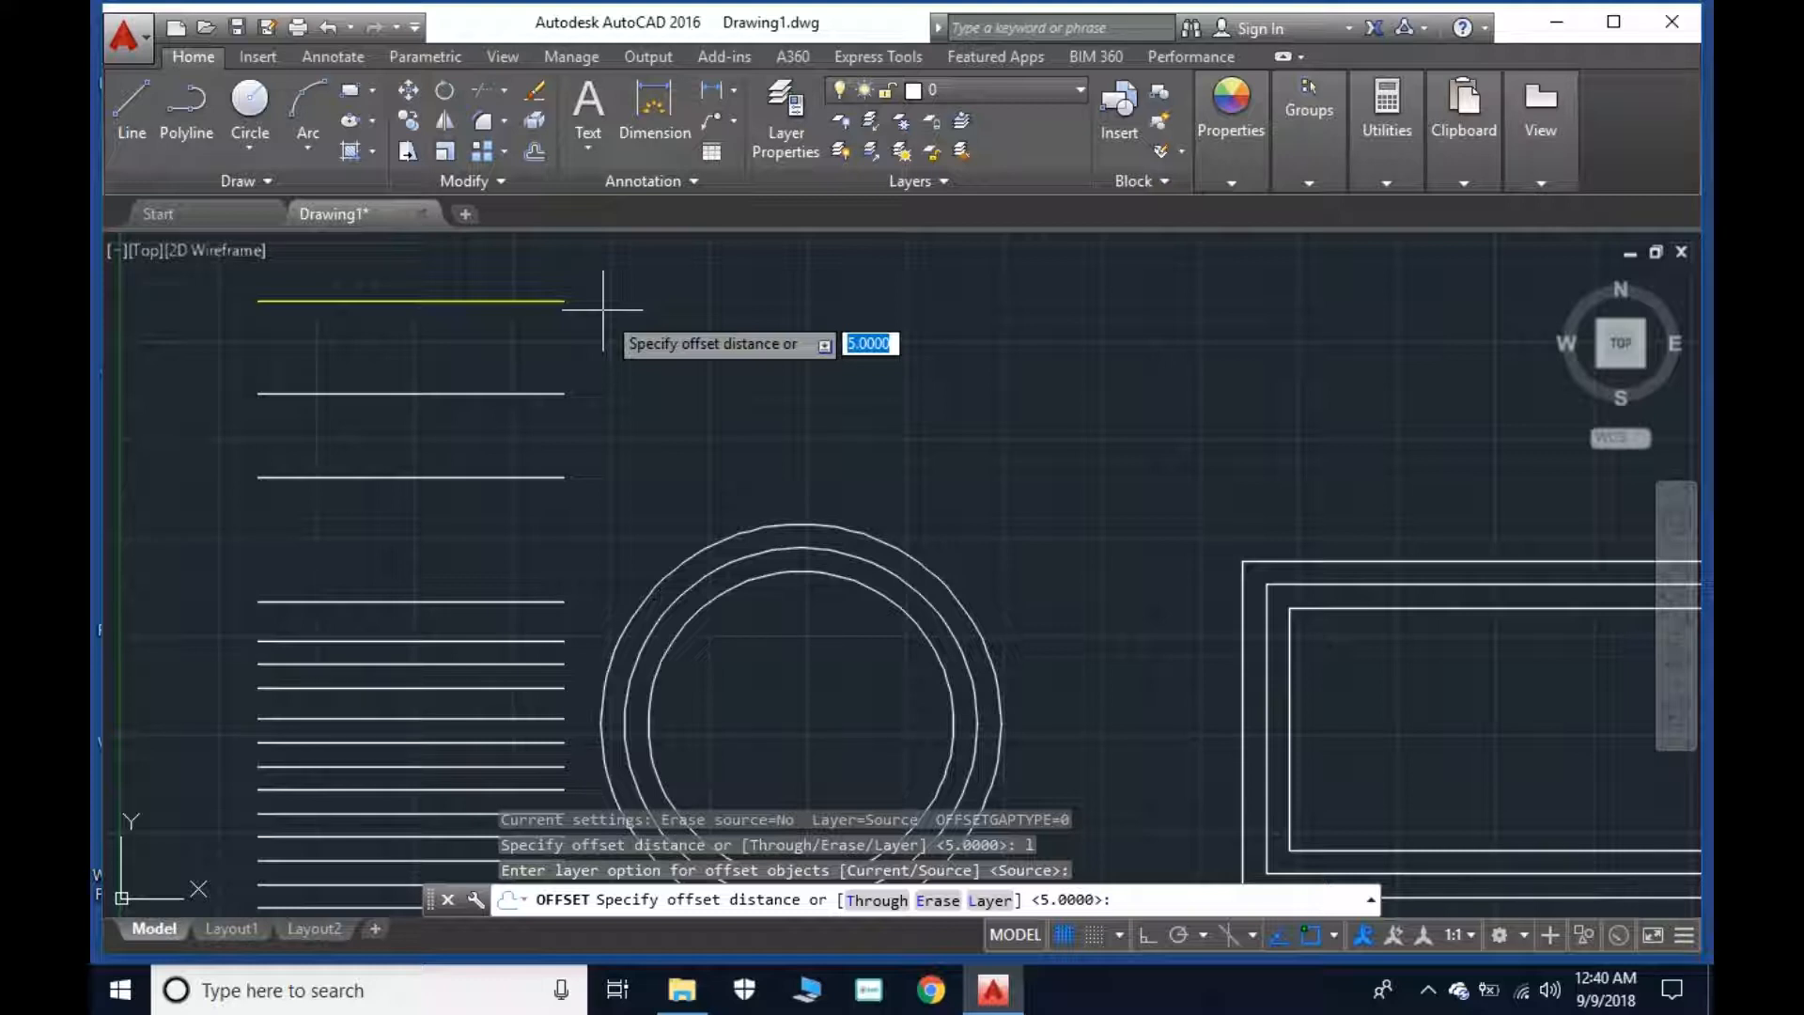
pyautogui.press('Return')
pyautogui.click(517, 301)
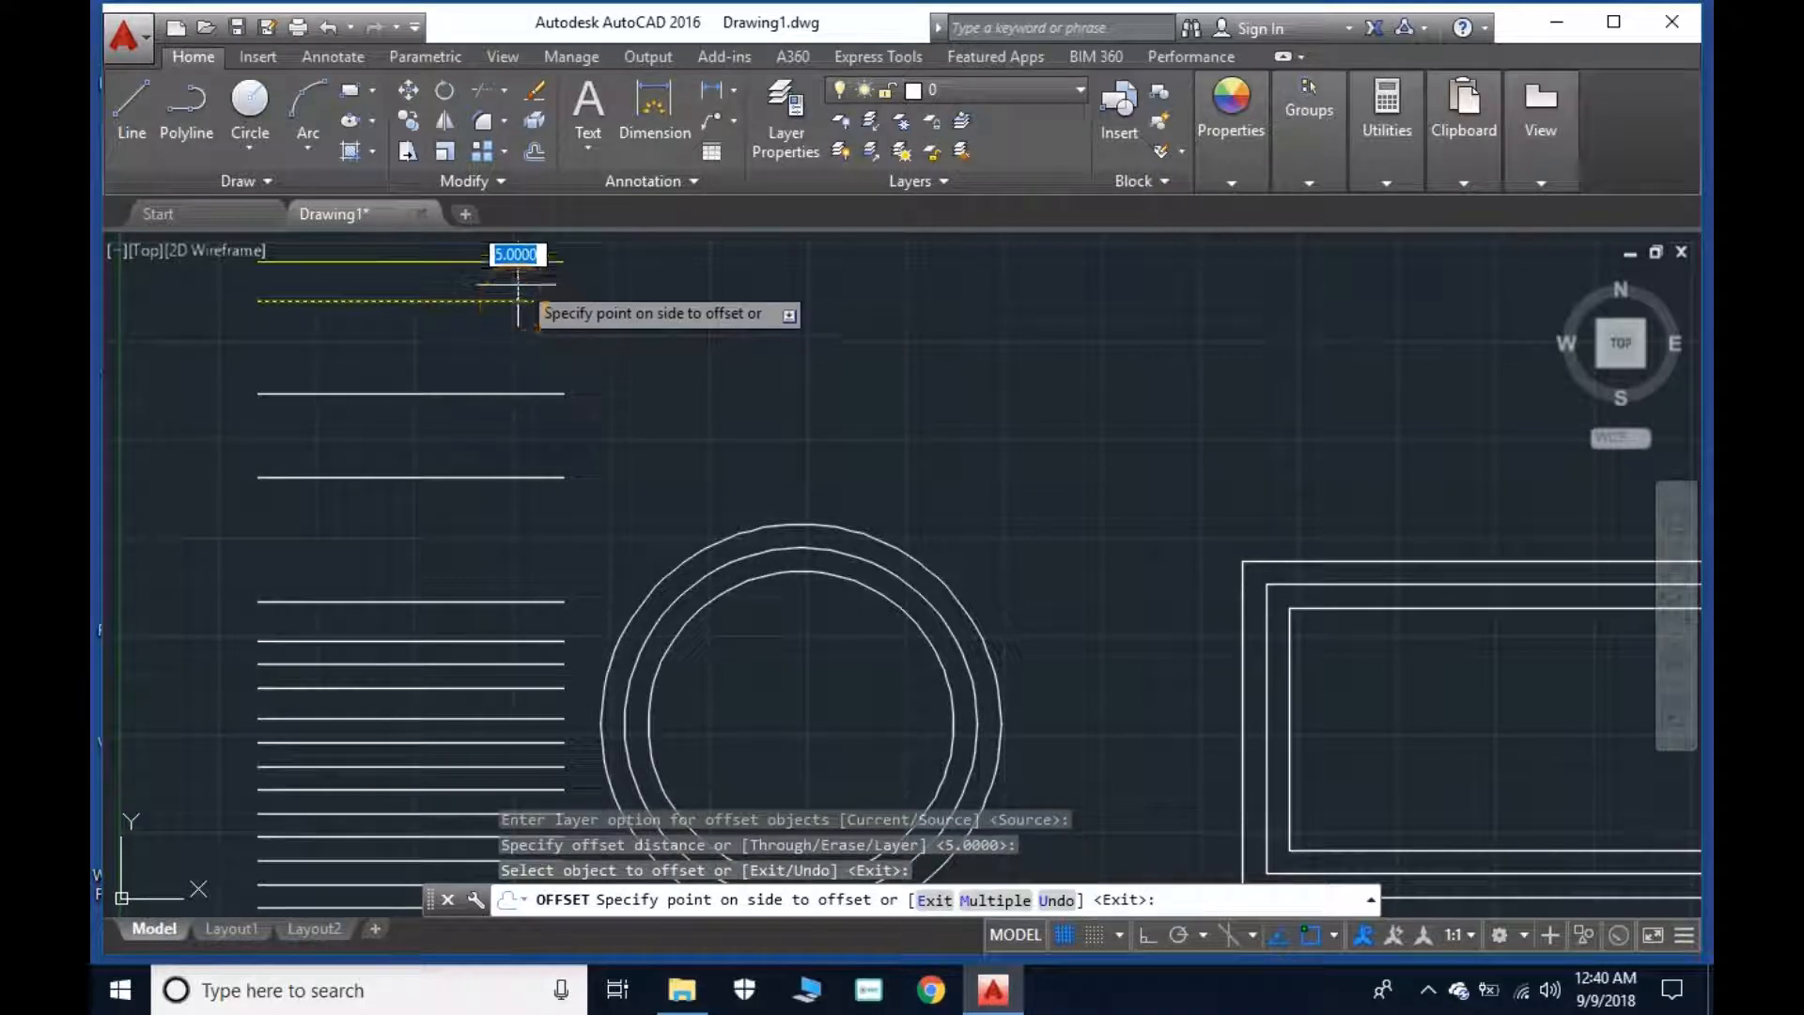
pyautogui.click(570, 242)
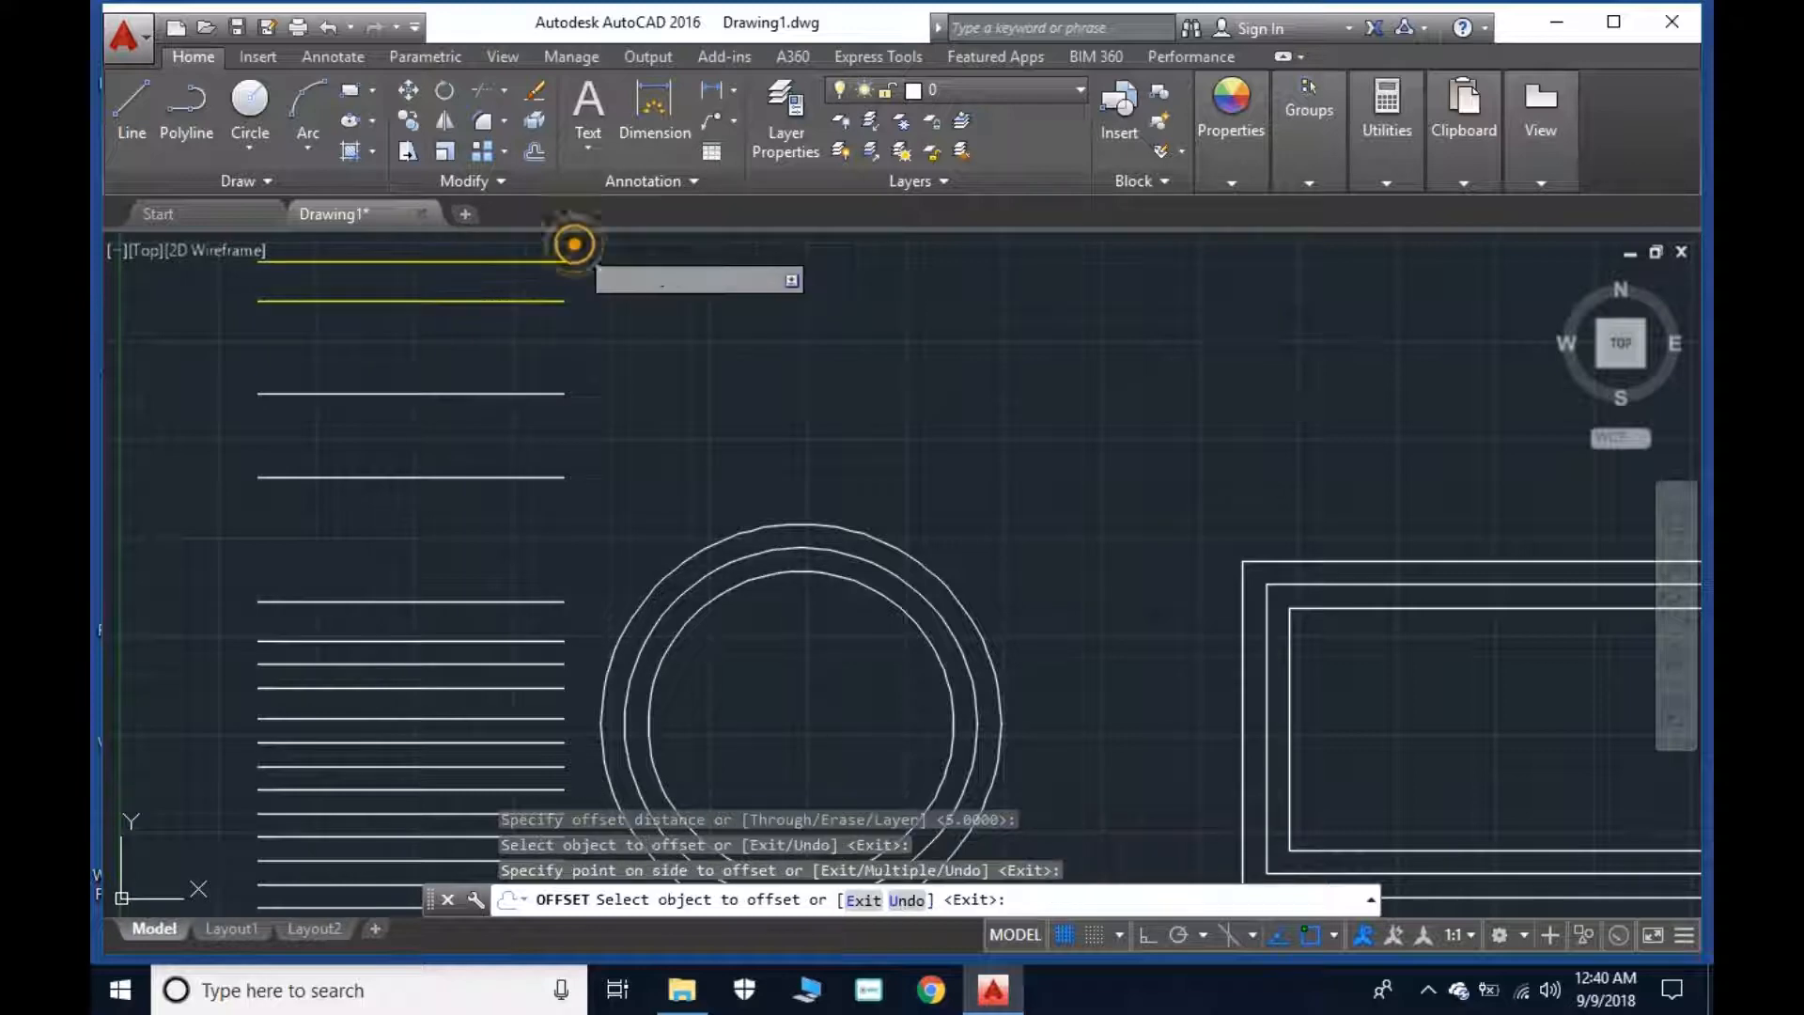
# Offset the original yellow line 5 units downward and end the Offset command.
pyautogui.click(559, 301)
pyautogui.click(562, 340)
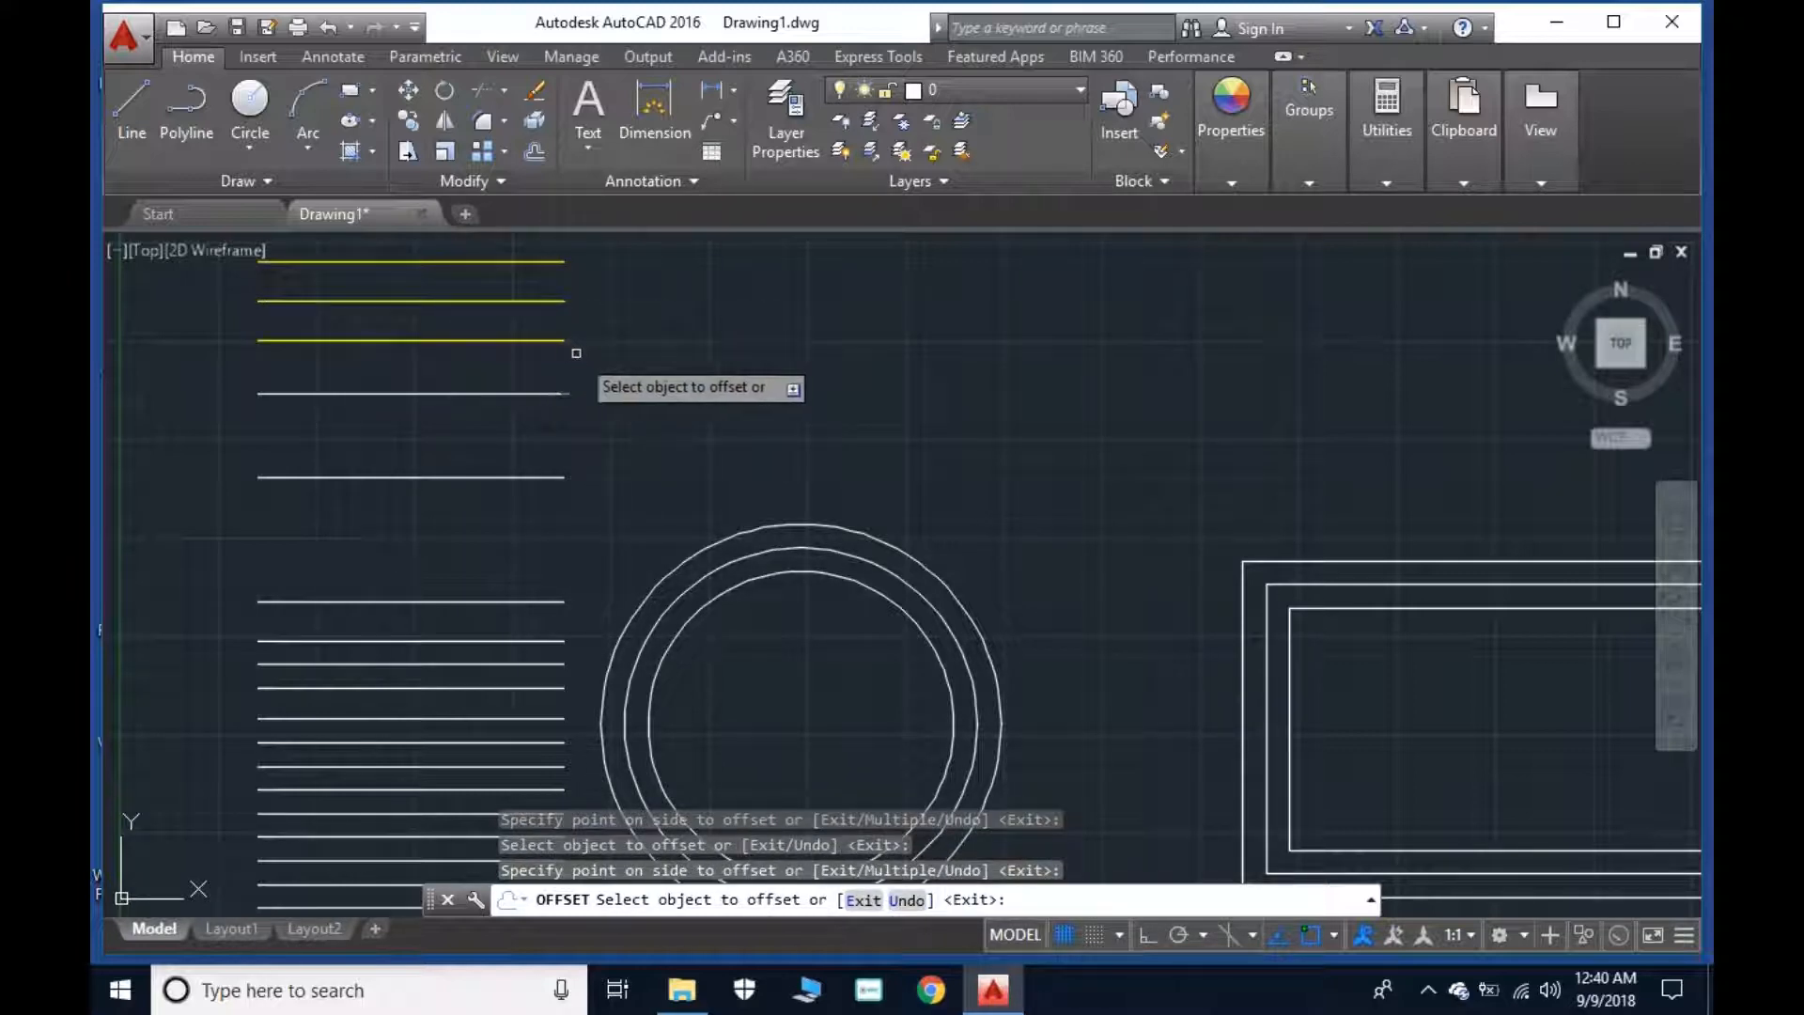
pyautogui.scroll(-3, 576, 353)
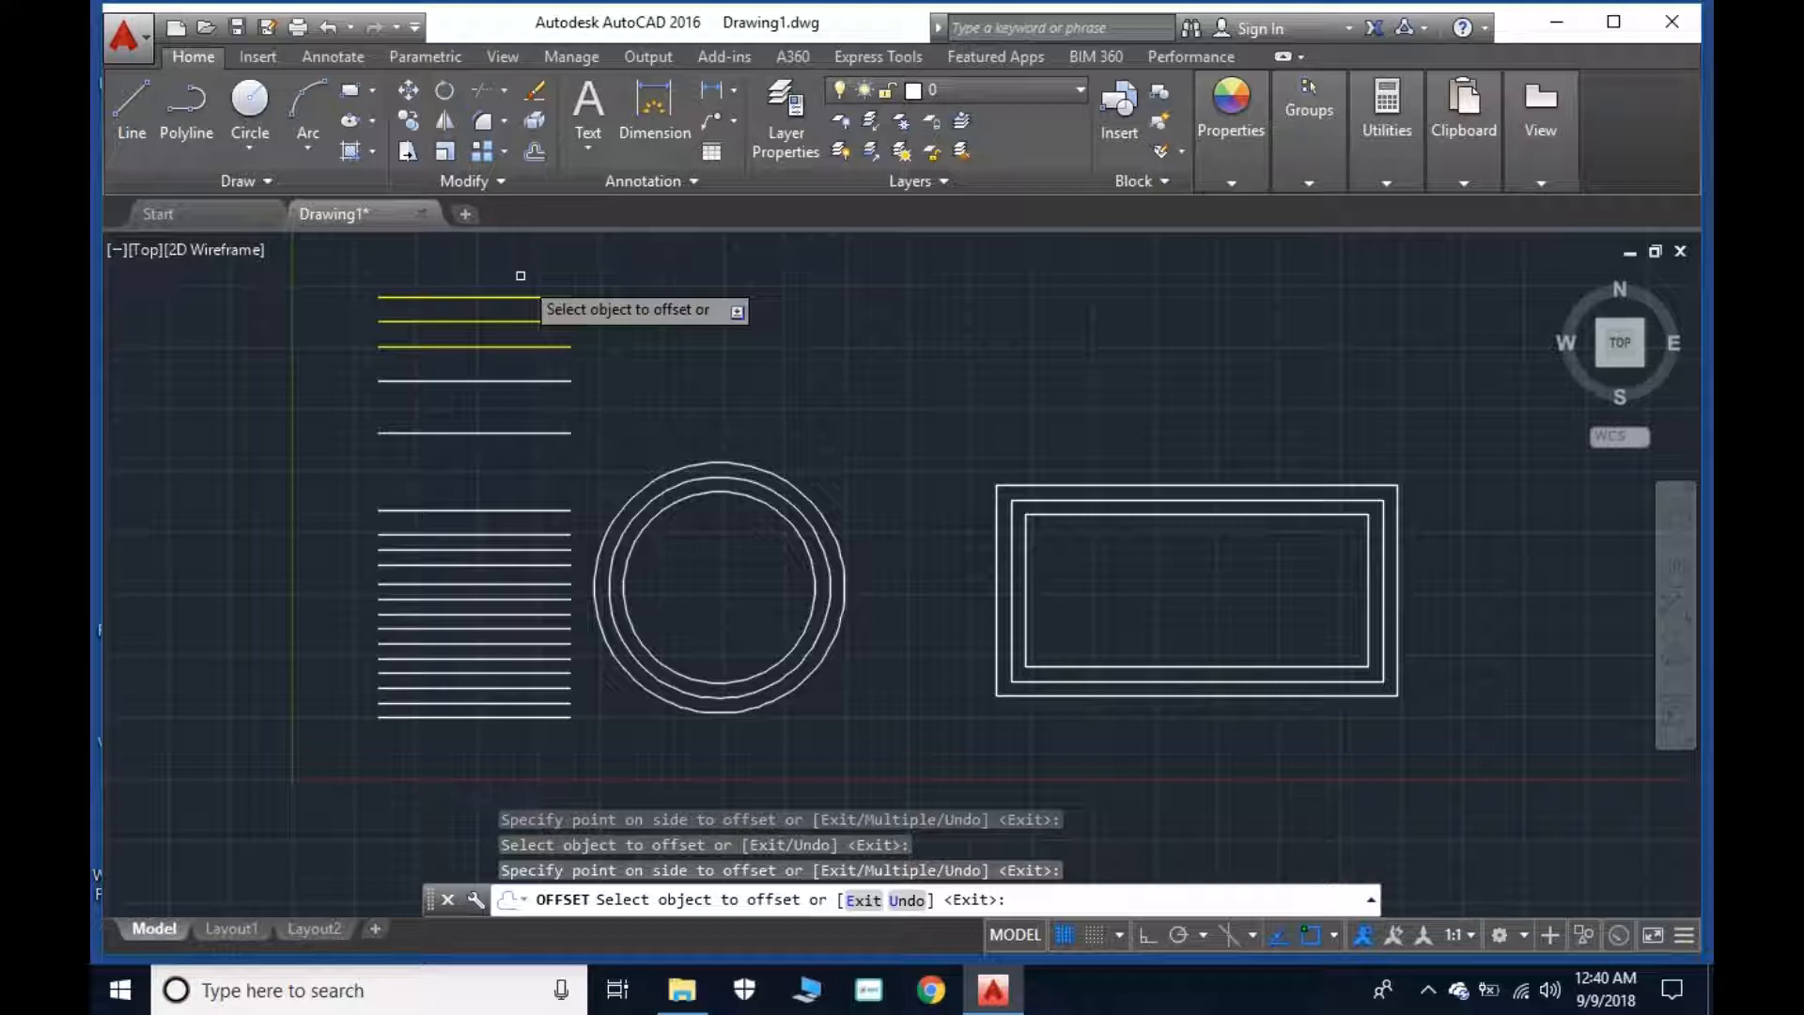
pyautogui.press('Escape')
pyautogui.press('Escape')
pyautogui.press('Escape')
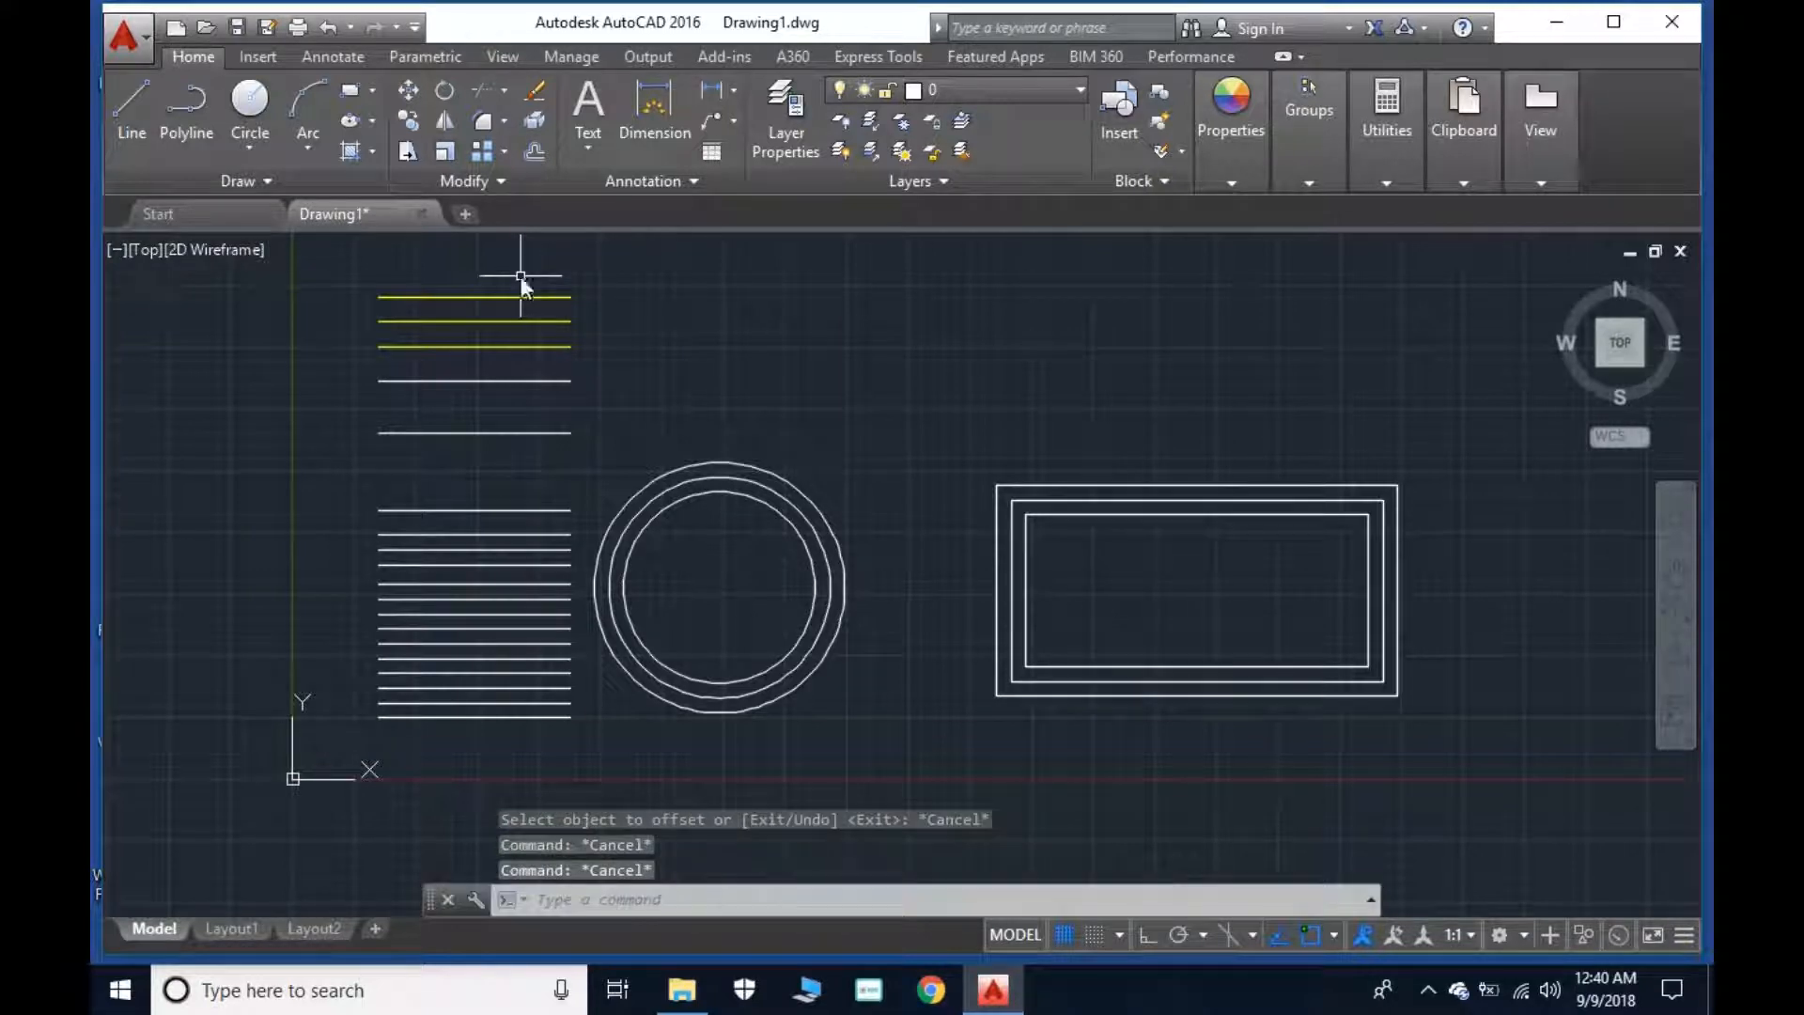
pyautogui.press('Return')
pyautogui.press('Escape')
pyautogui.press('Escape')
pyautogui.press('Escape')
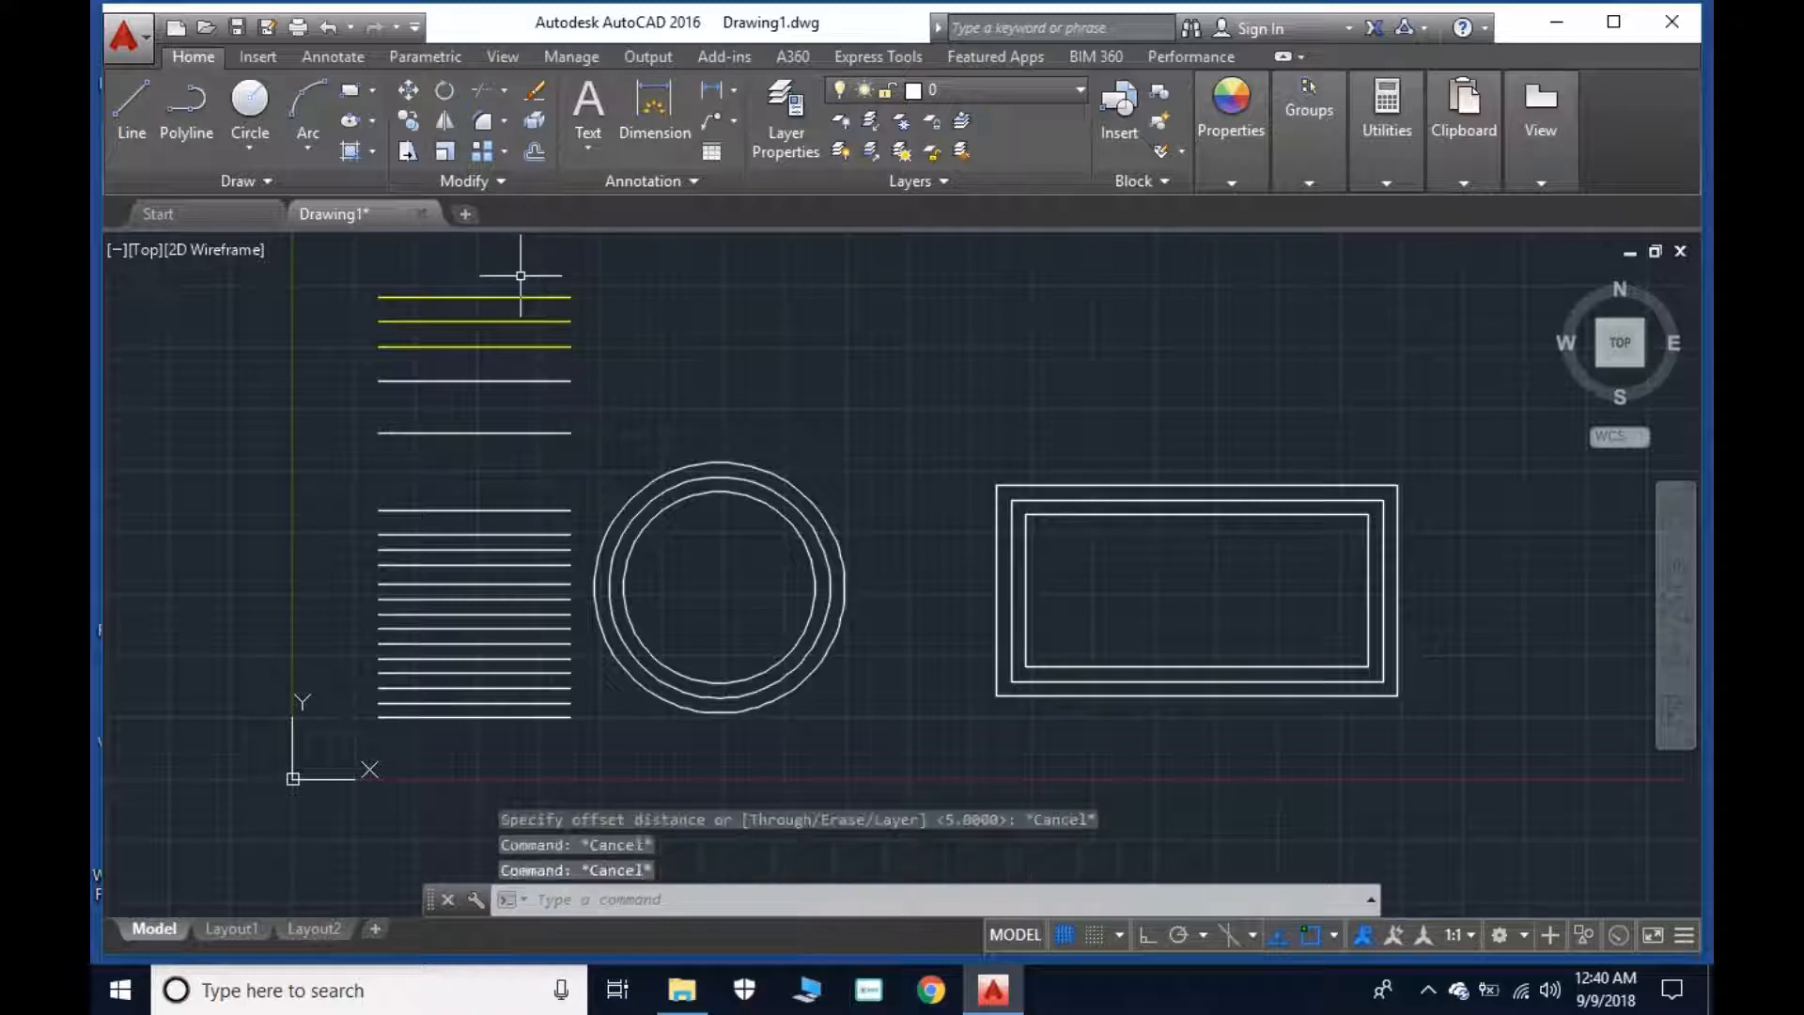
# Make Layer2 the current layer and set the Offset command's layer option to Current.
pyautogui.click(1009, 94)
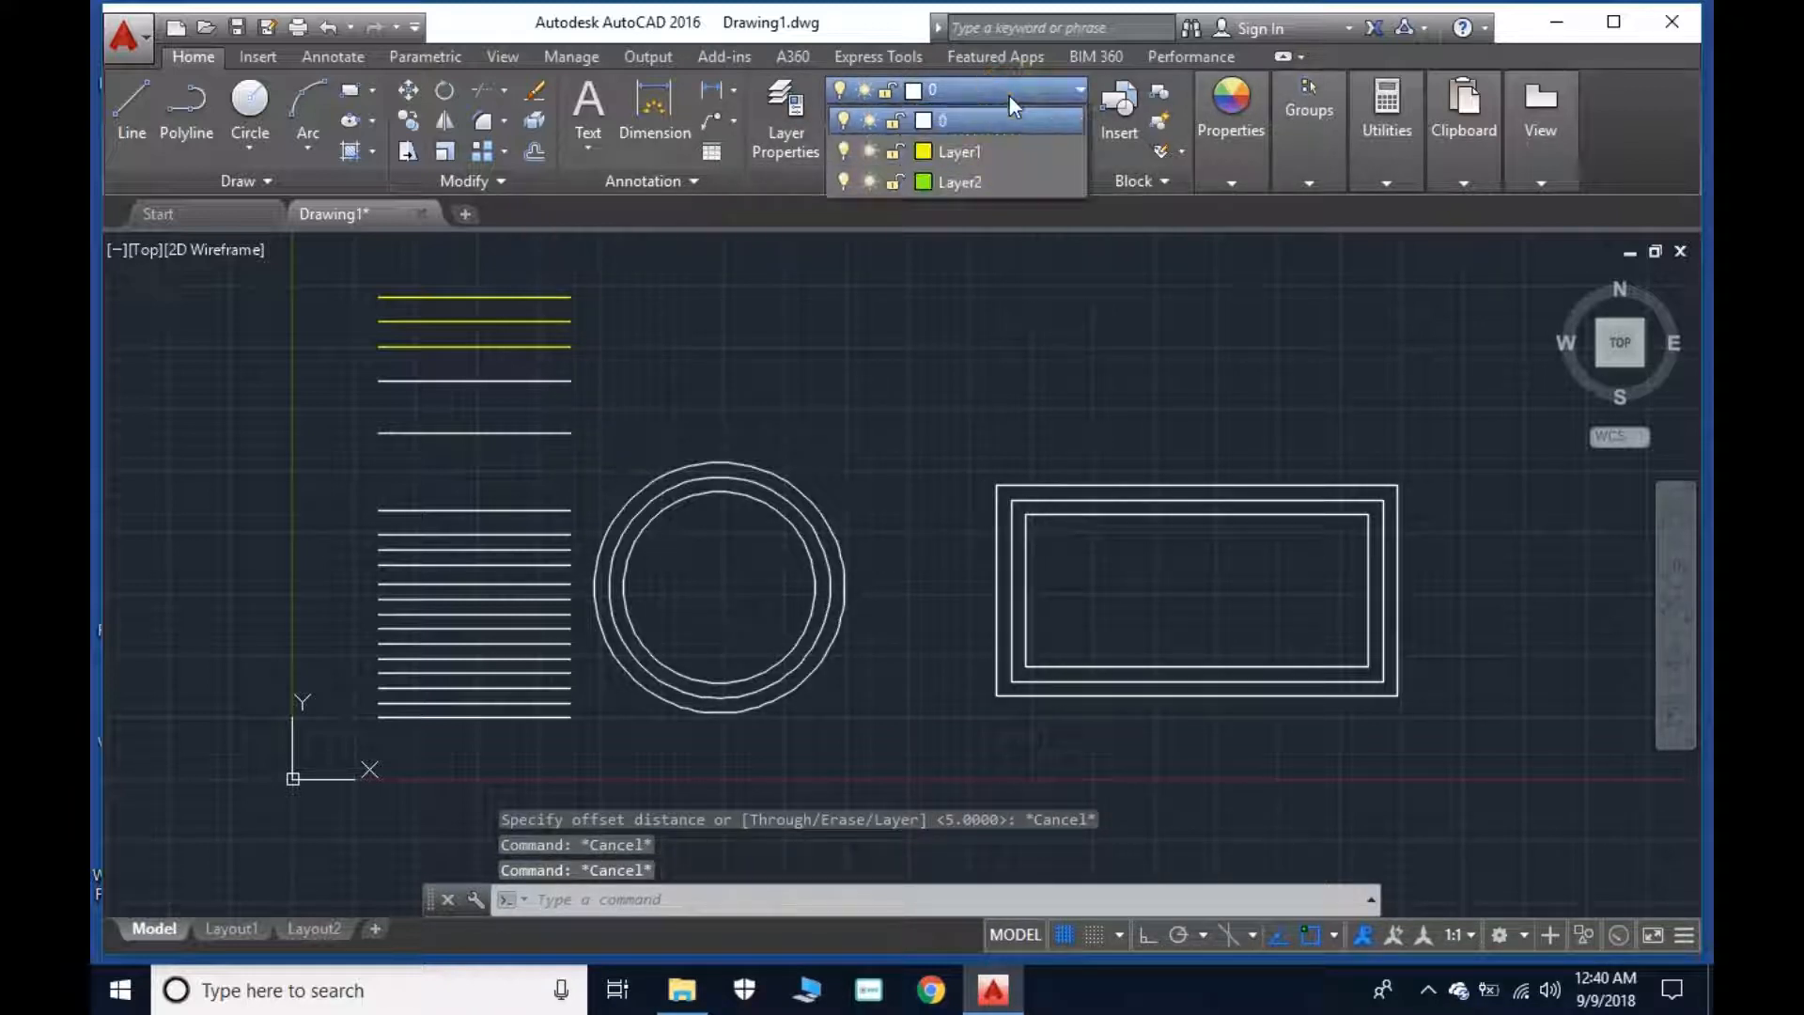
pyautogui.click(983, 184)
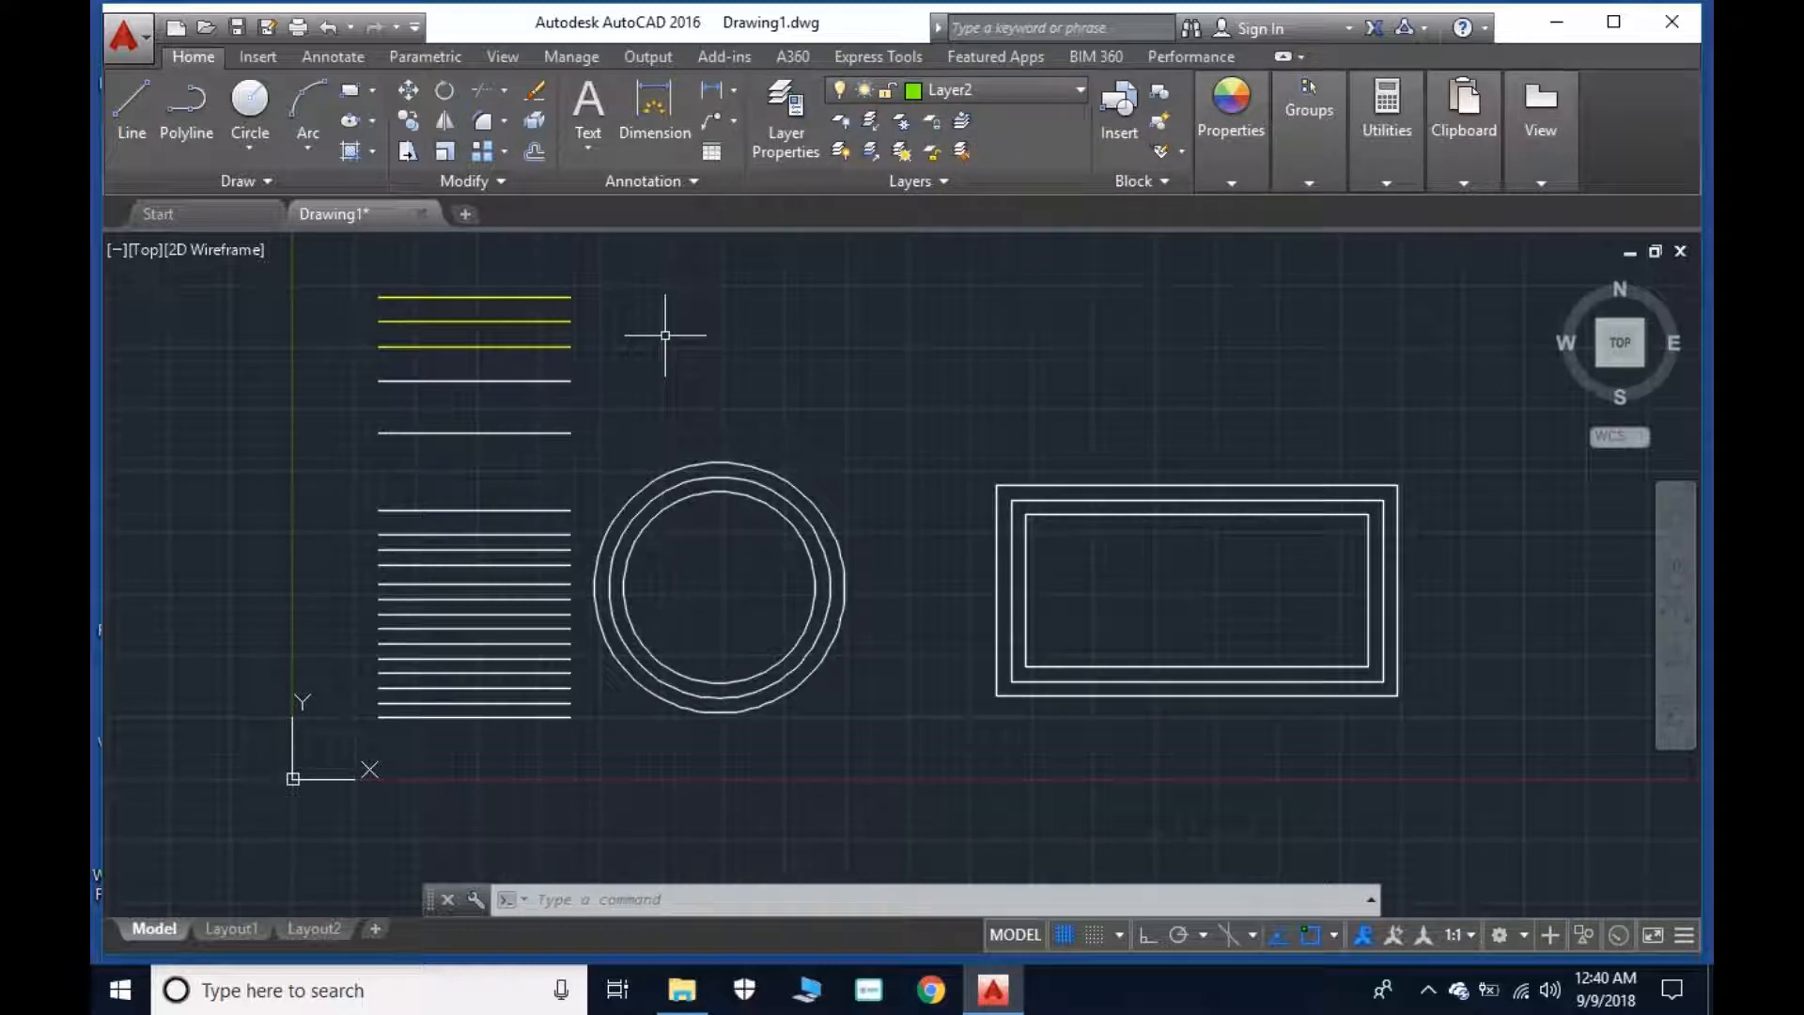
pyautogui.write('o')
pyautogui.press('Return')
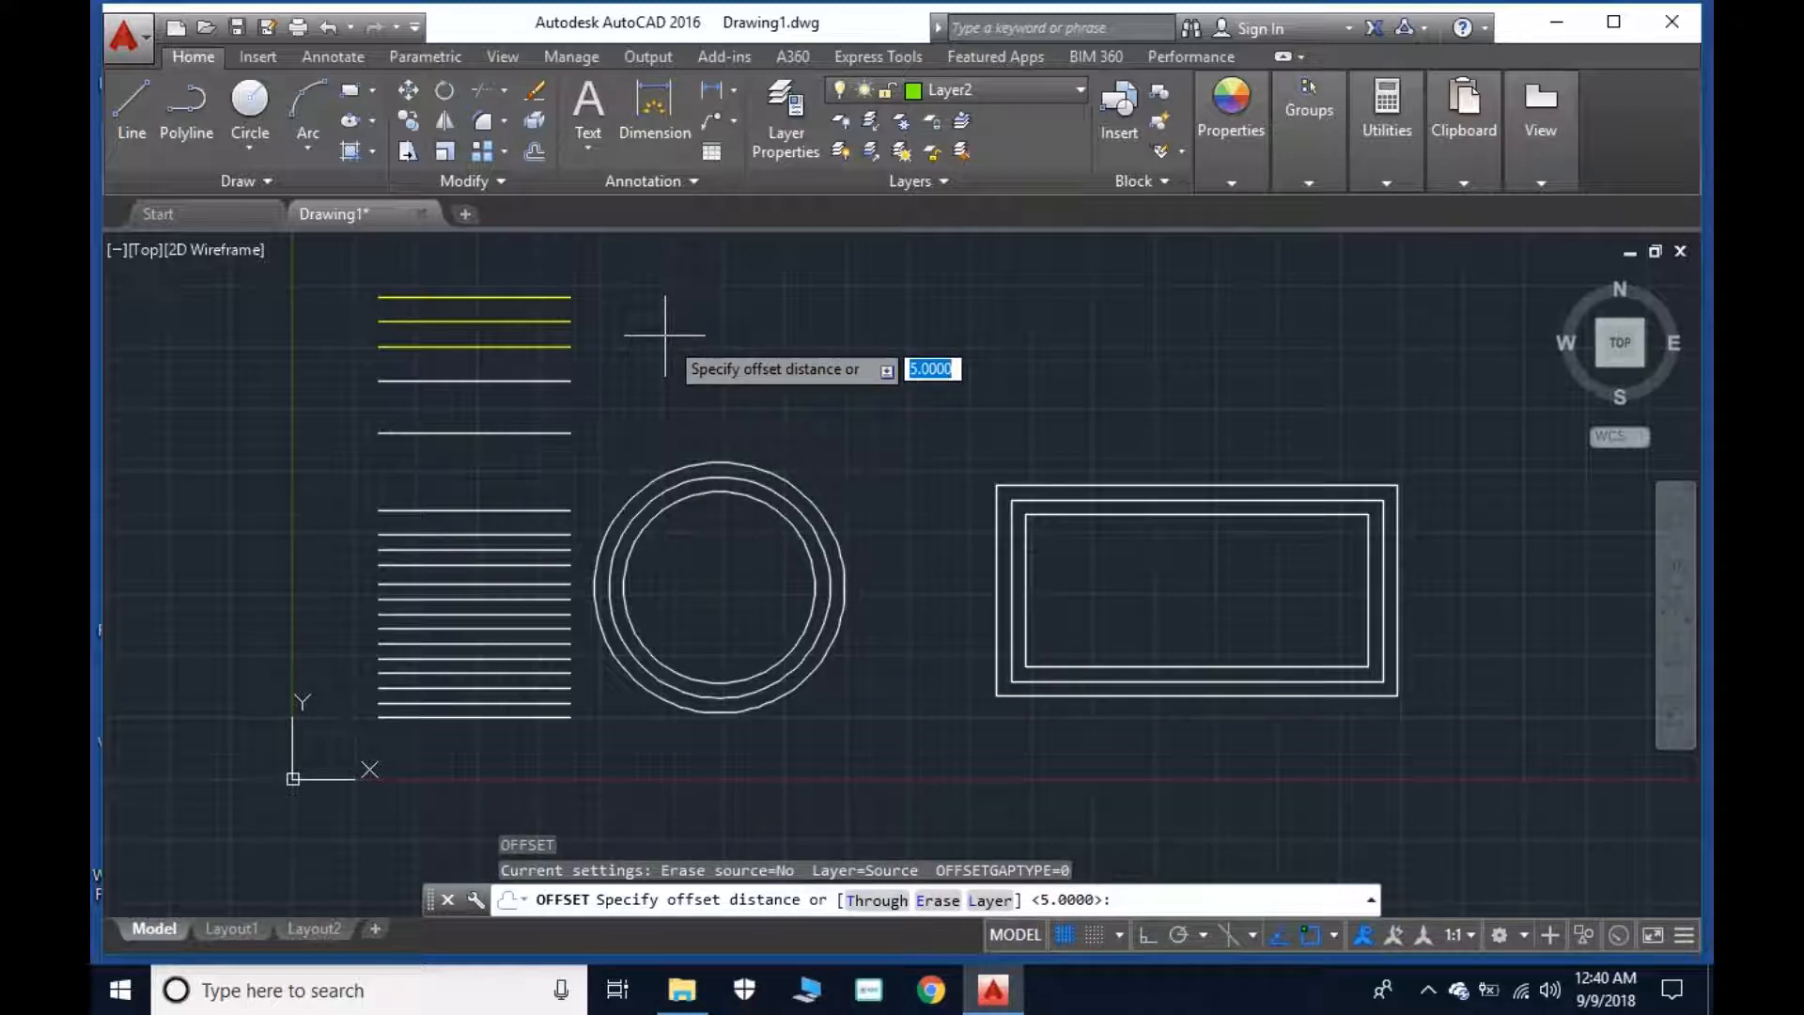
pyautogui.write('l')
pyautogui.press('Return')
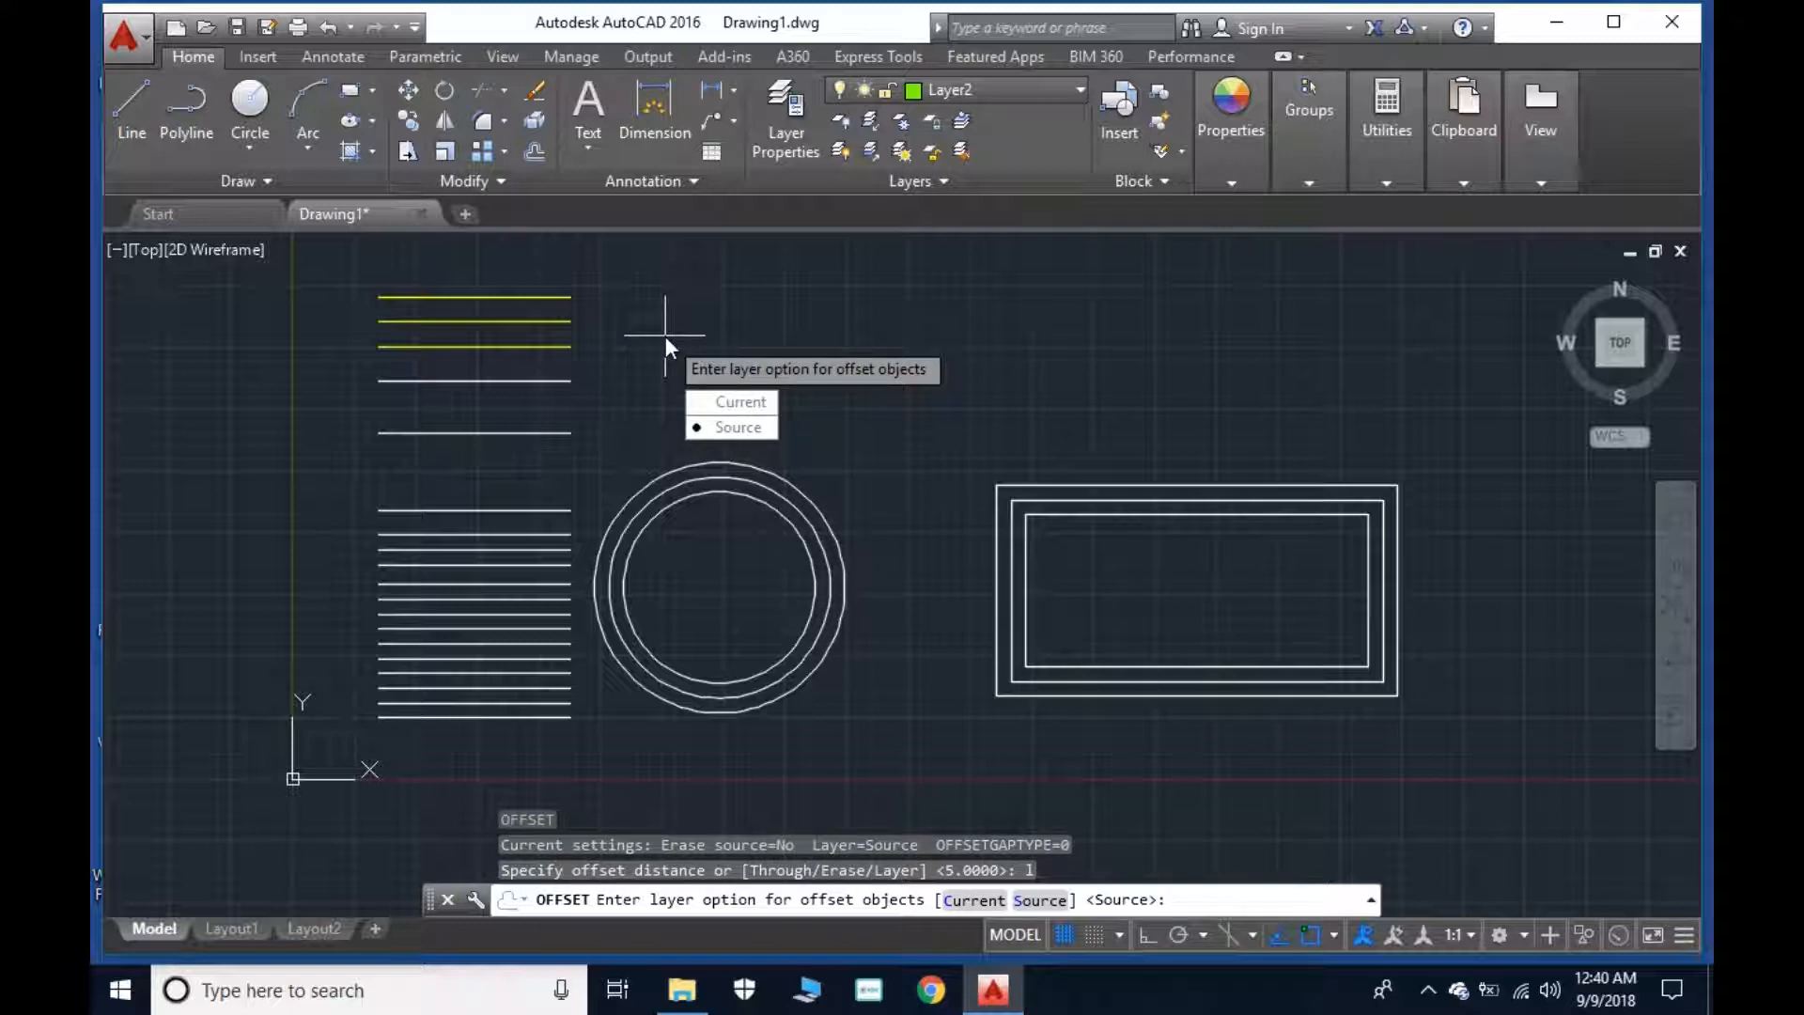
pyautogui.write('c')
pyautogui.press('Return')
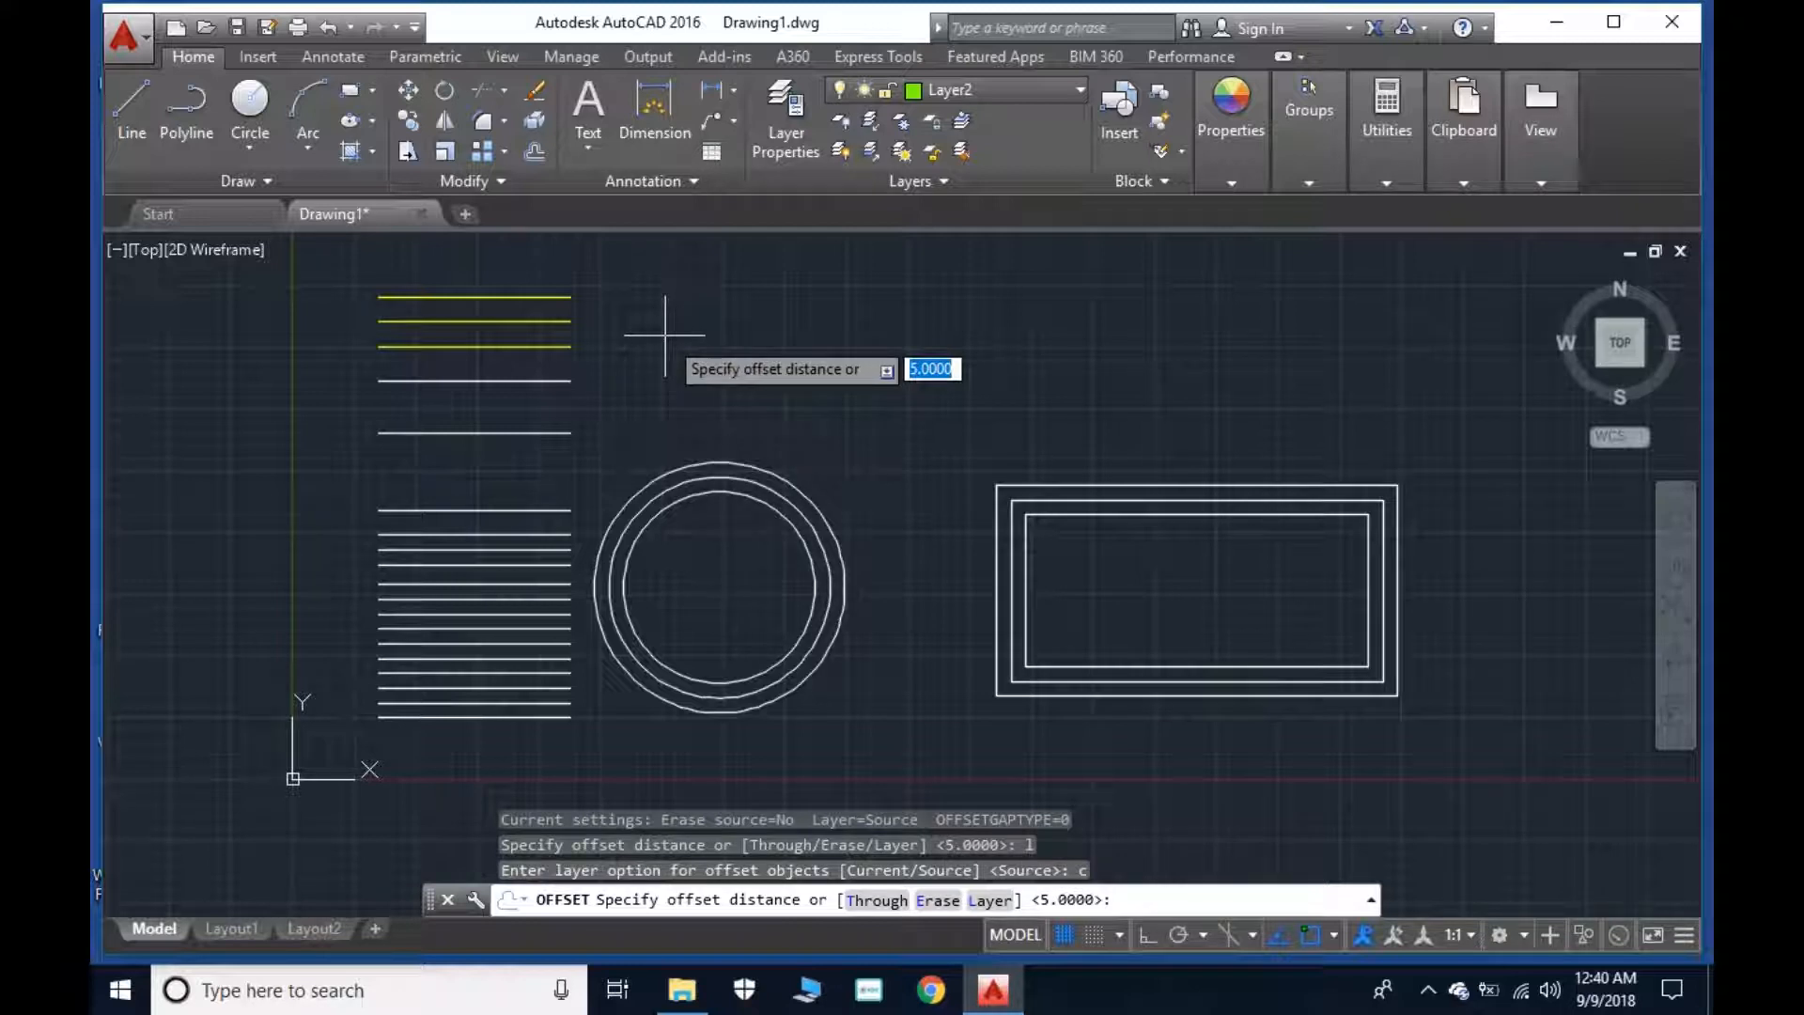
# Offset the topmost yellow line 5 units upward, and offset the resulting green line another 5 units upward.
pyautogui.press('Return')
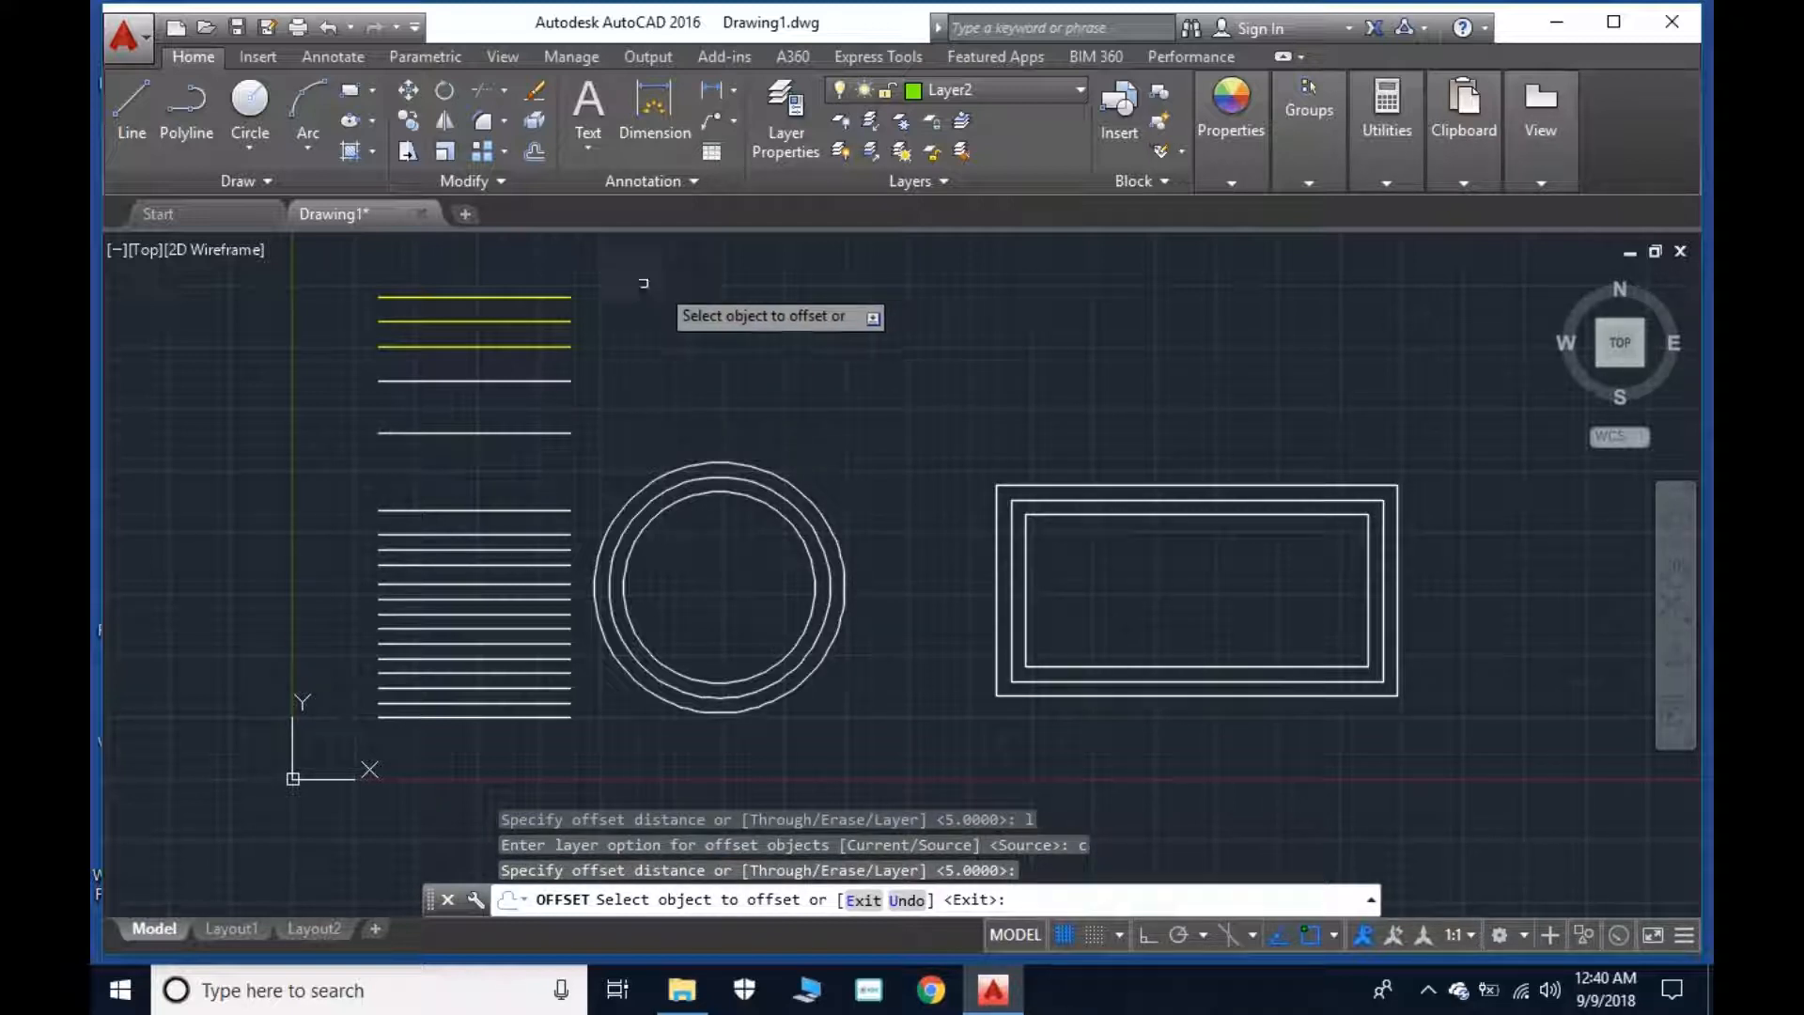
pyautogui.click(542, 297)
pyautogui.click(562, 248)
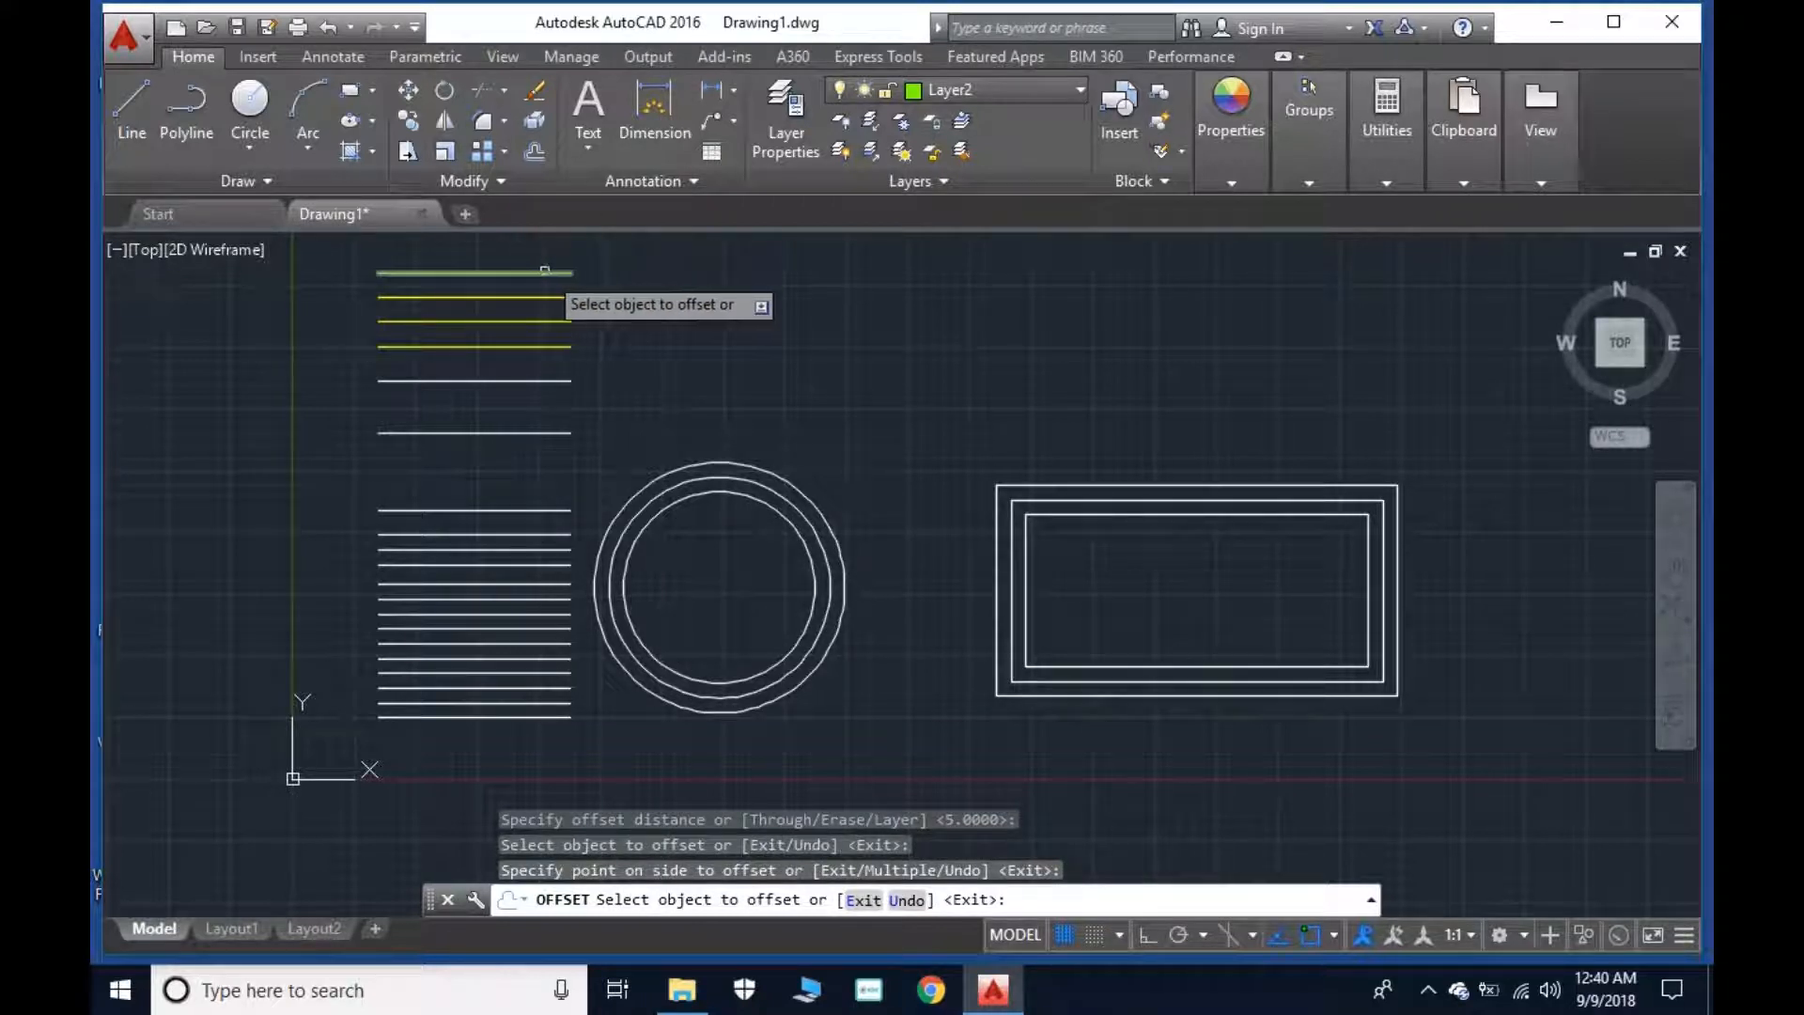
pyautogui.click(533, 271)
pyautogui.click(586, 252)
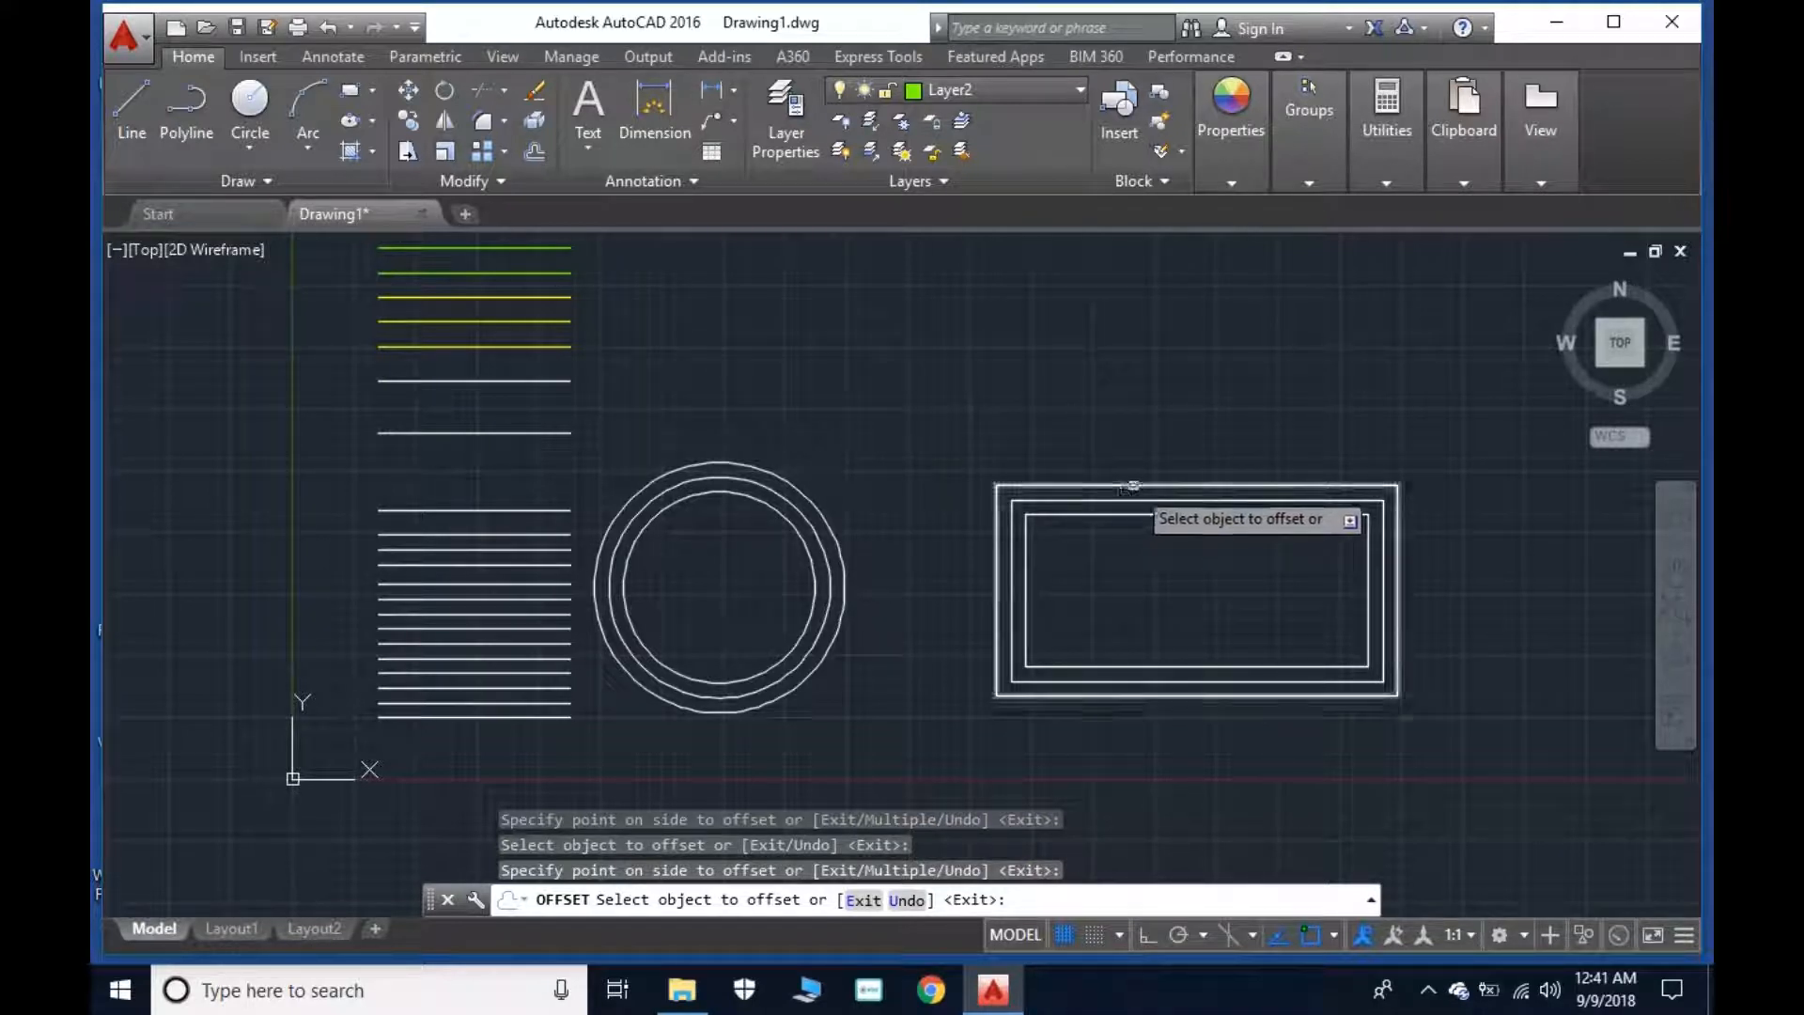
# Offset the outermost rectangle and the outermost circle 5 units outward onto the current layer, and end the Offset command.
pyautogui.click(1126, 486)
pyautogui.click(1160, 433)
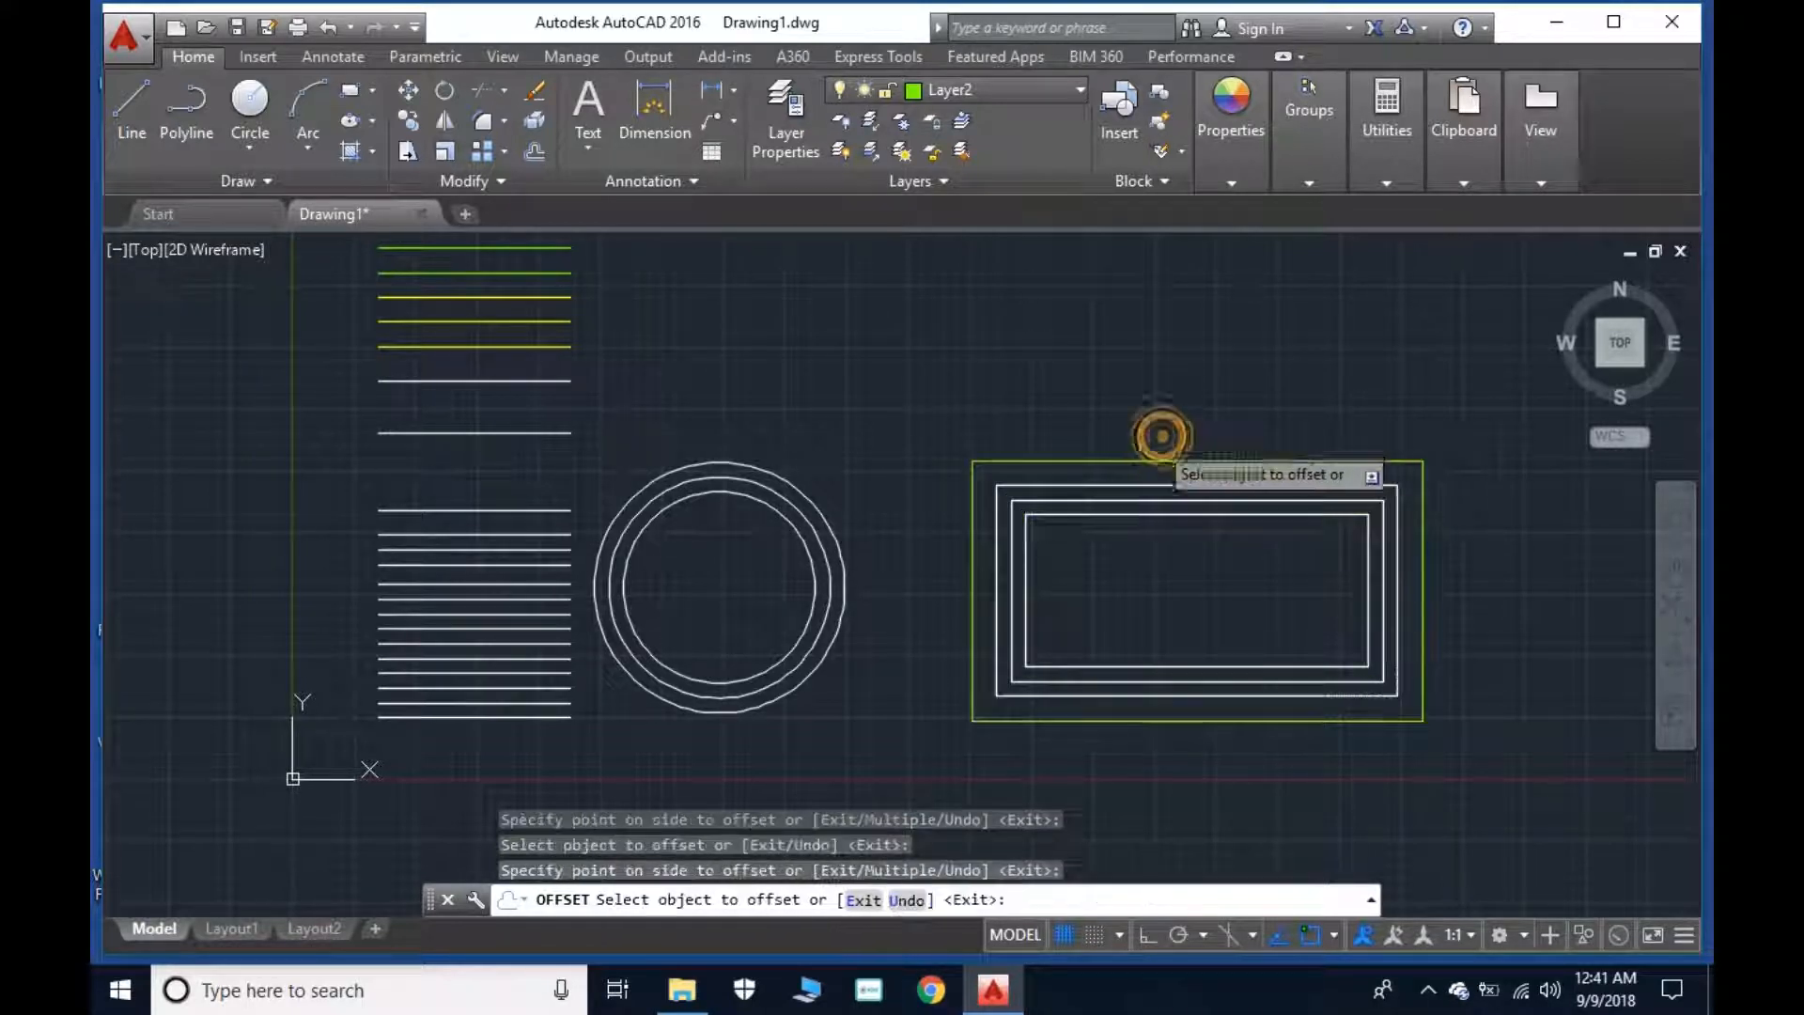
pyautogui.click(844, 553)
pyautogui.click(894, 532)
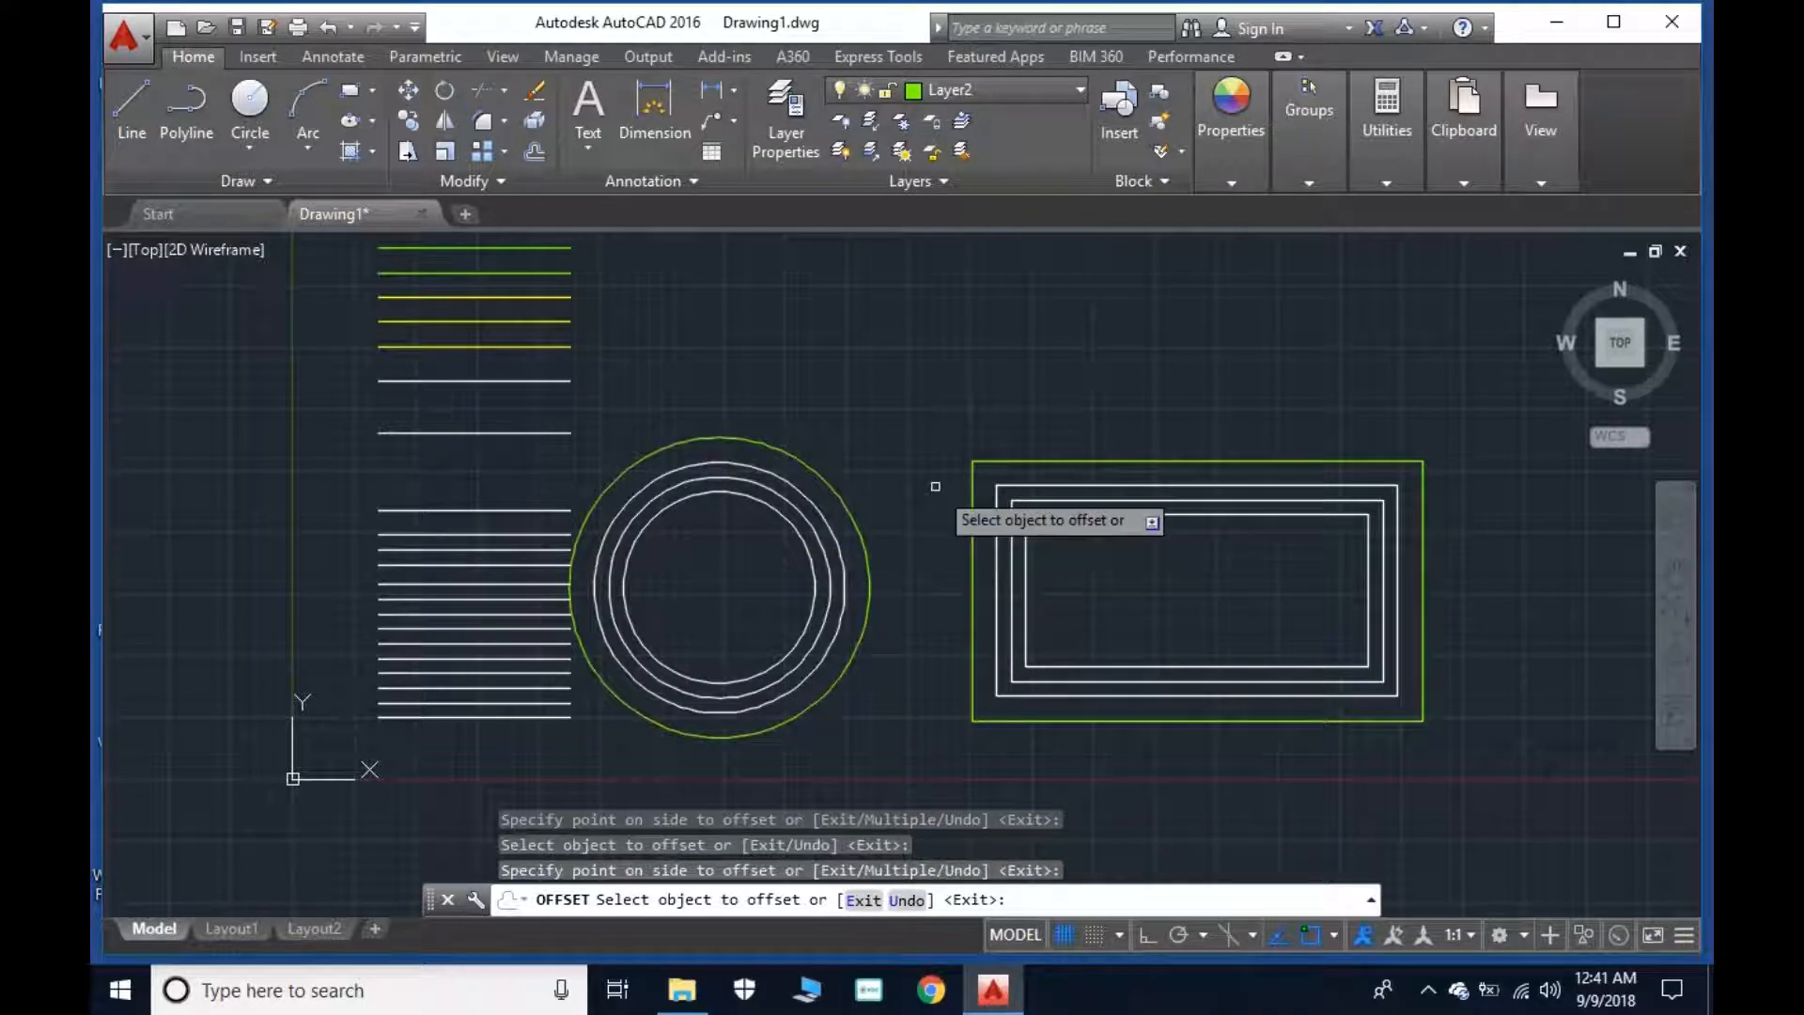
pyautogui.press('Escape')
pyautogui.press('Escape')
pyautogui.press('Escape')
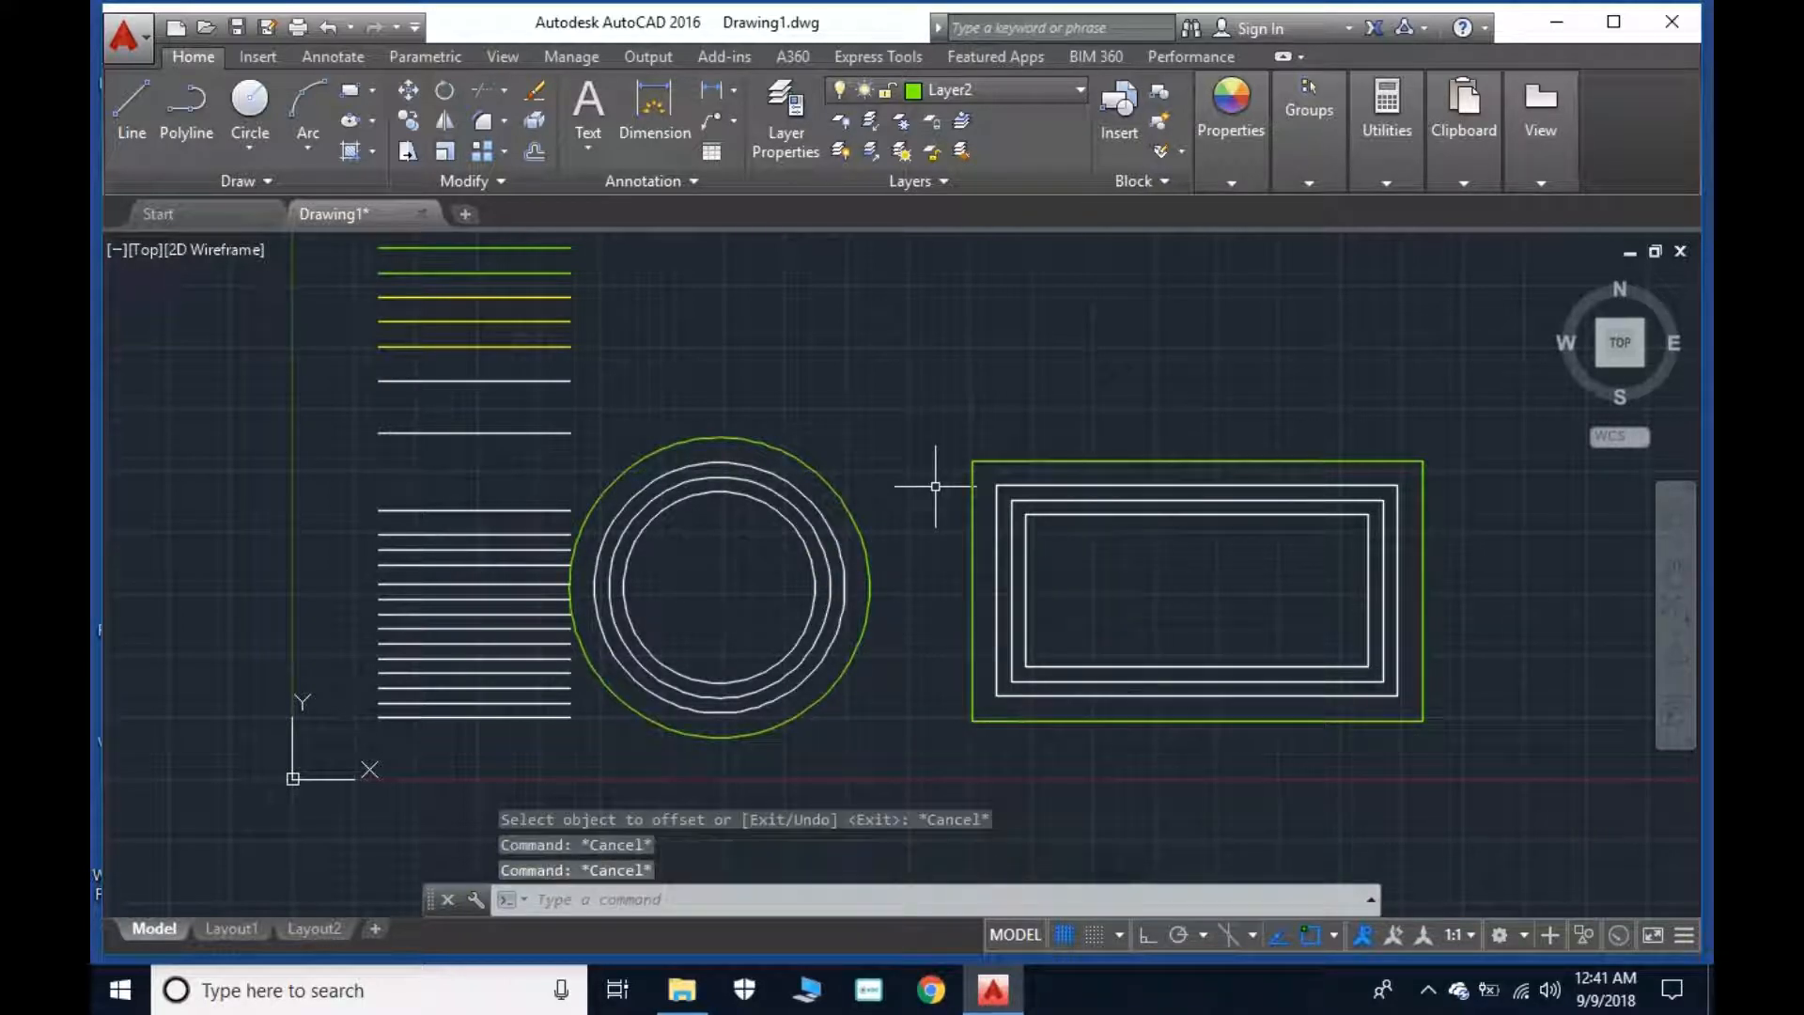